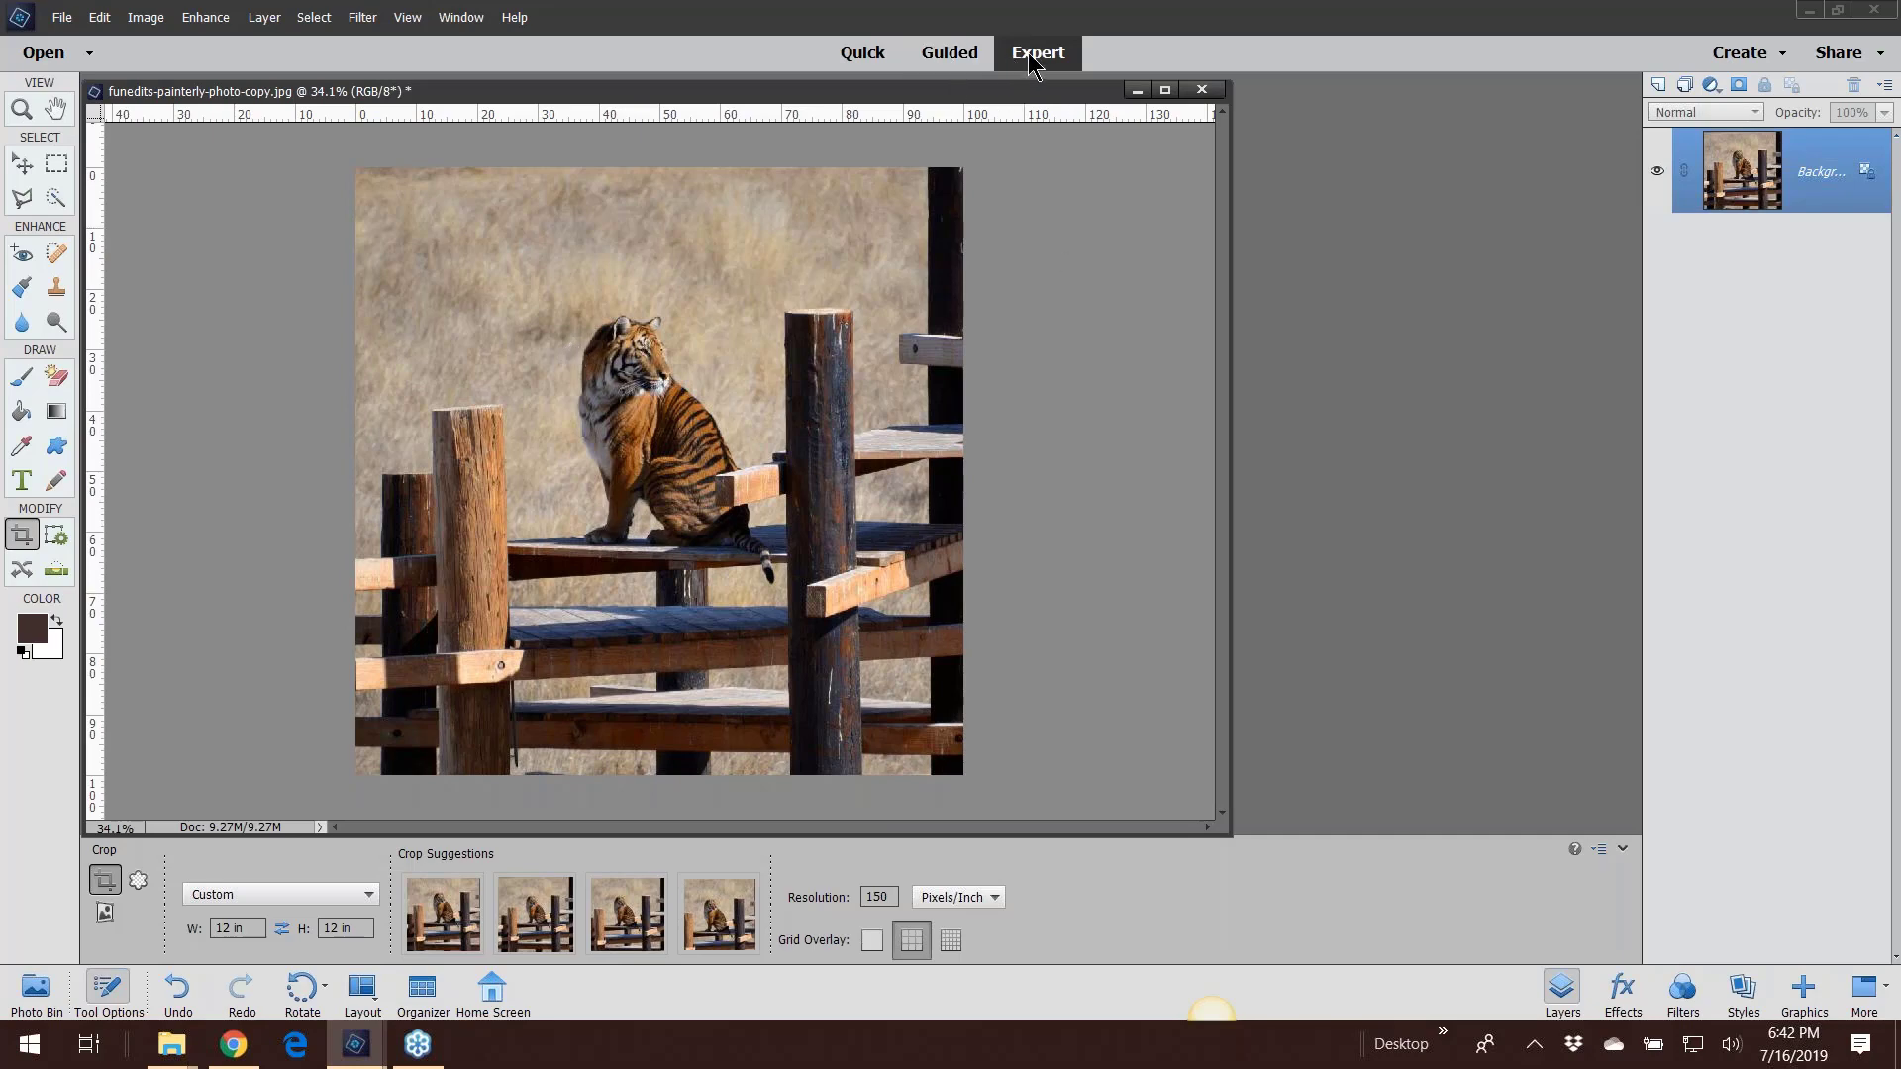
Switch to Guided mode, browse the Basics, Color and Black & White edits, then return to Fun Edits
left_click(948, 57)
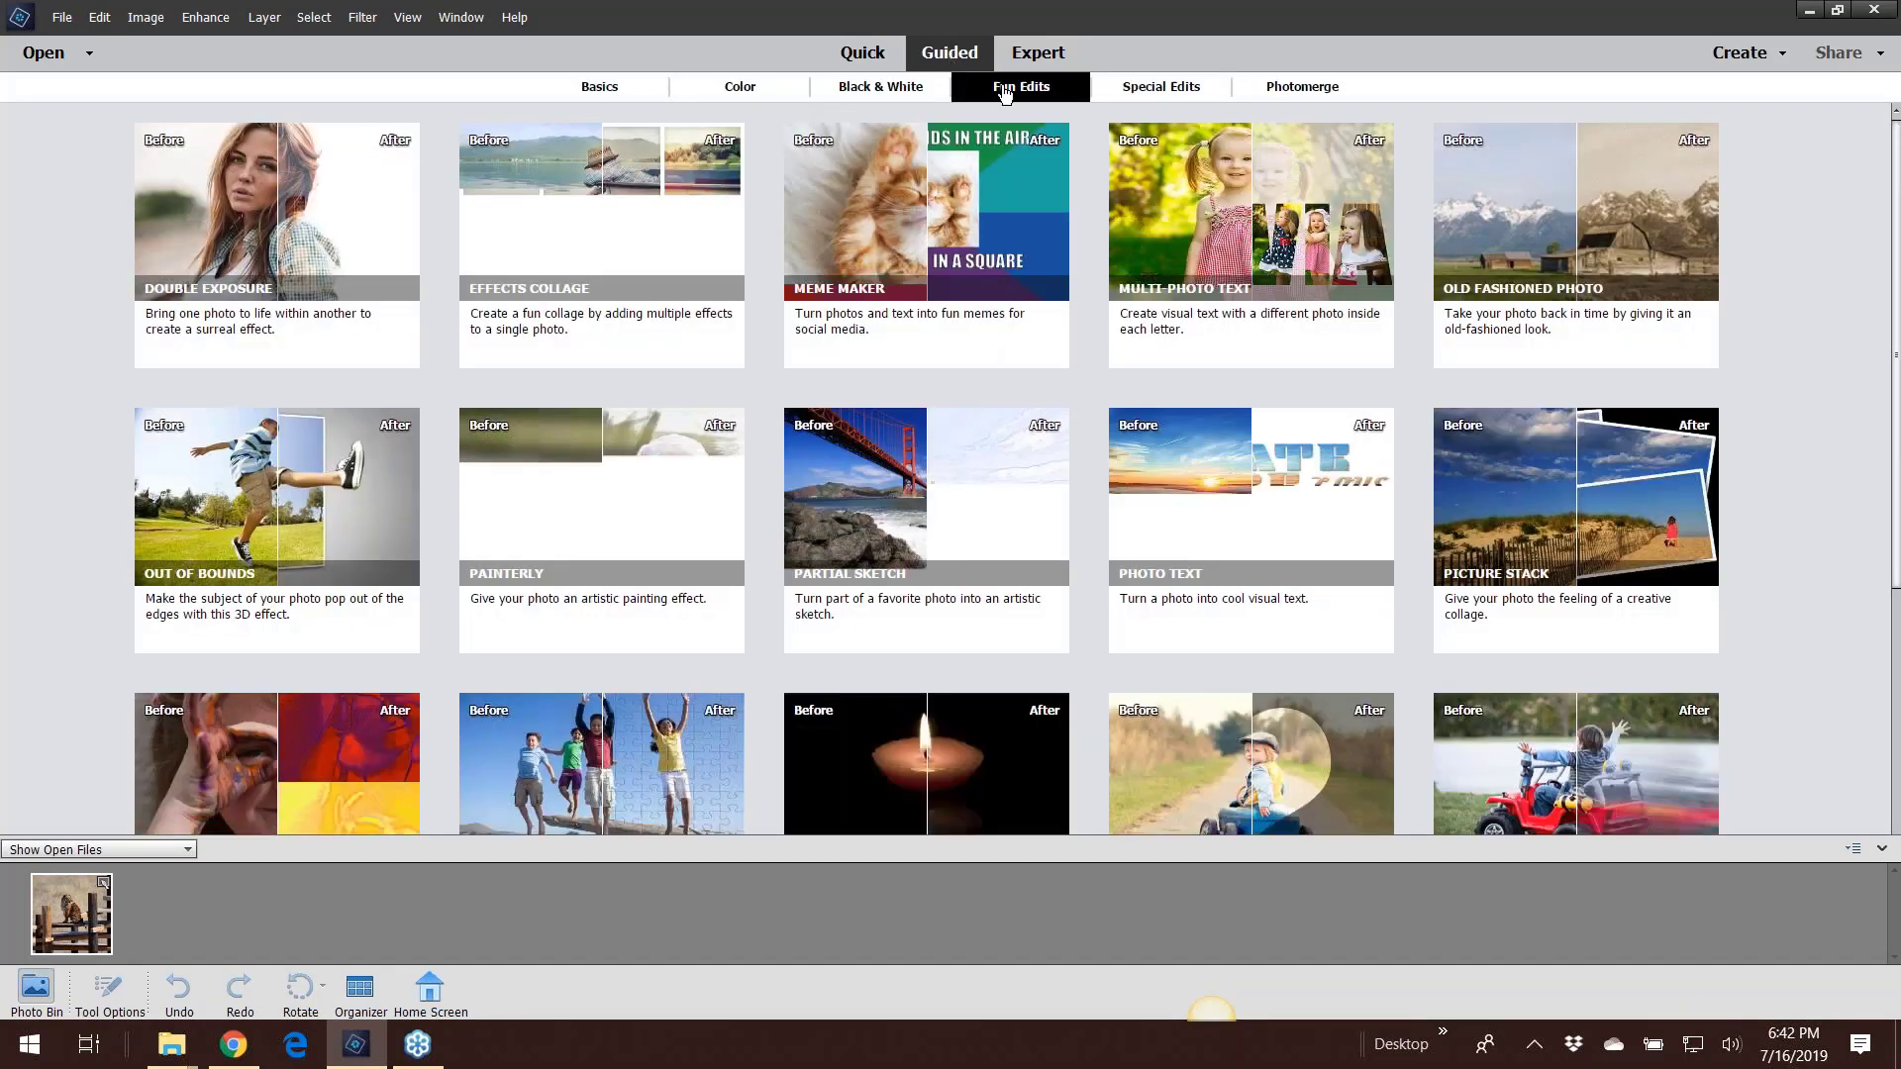
left_click(604, 89)
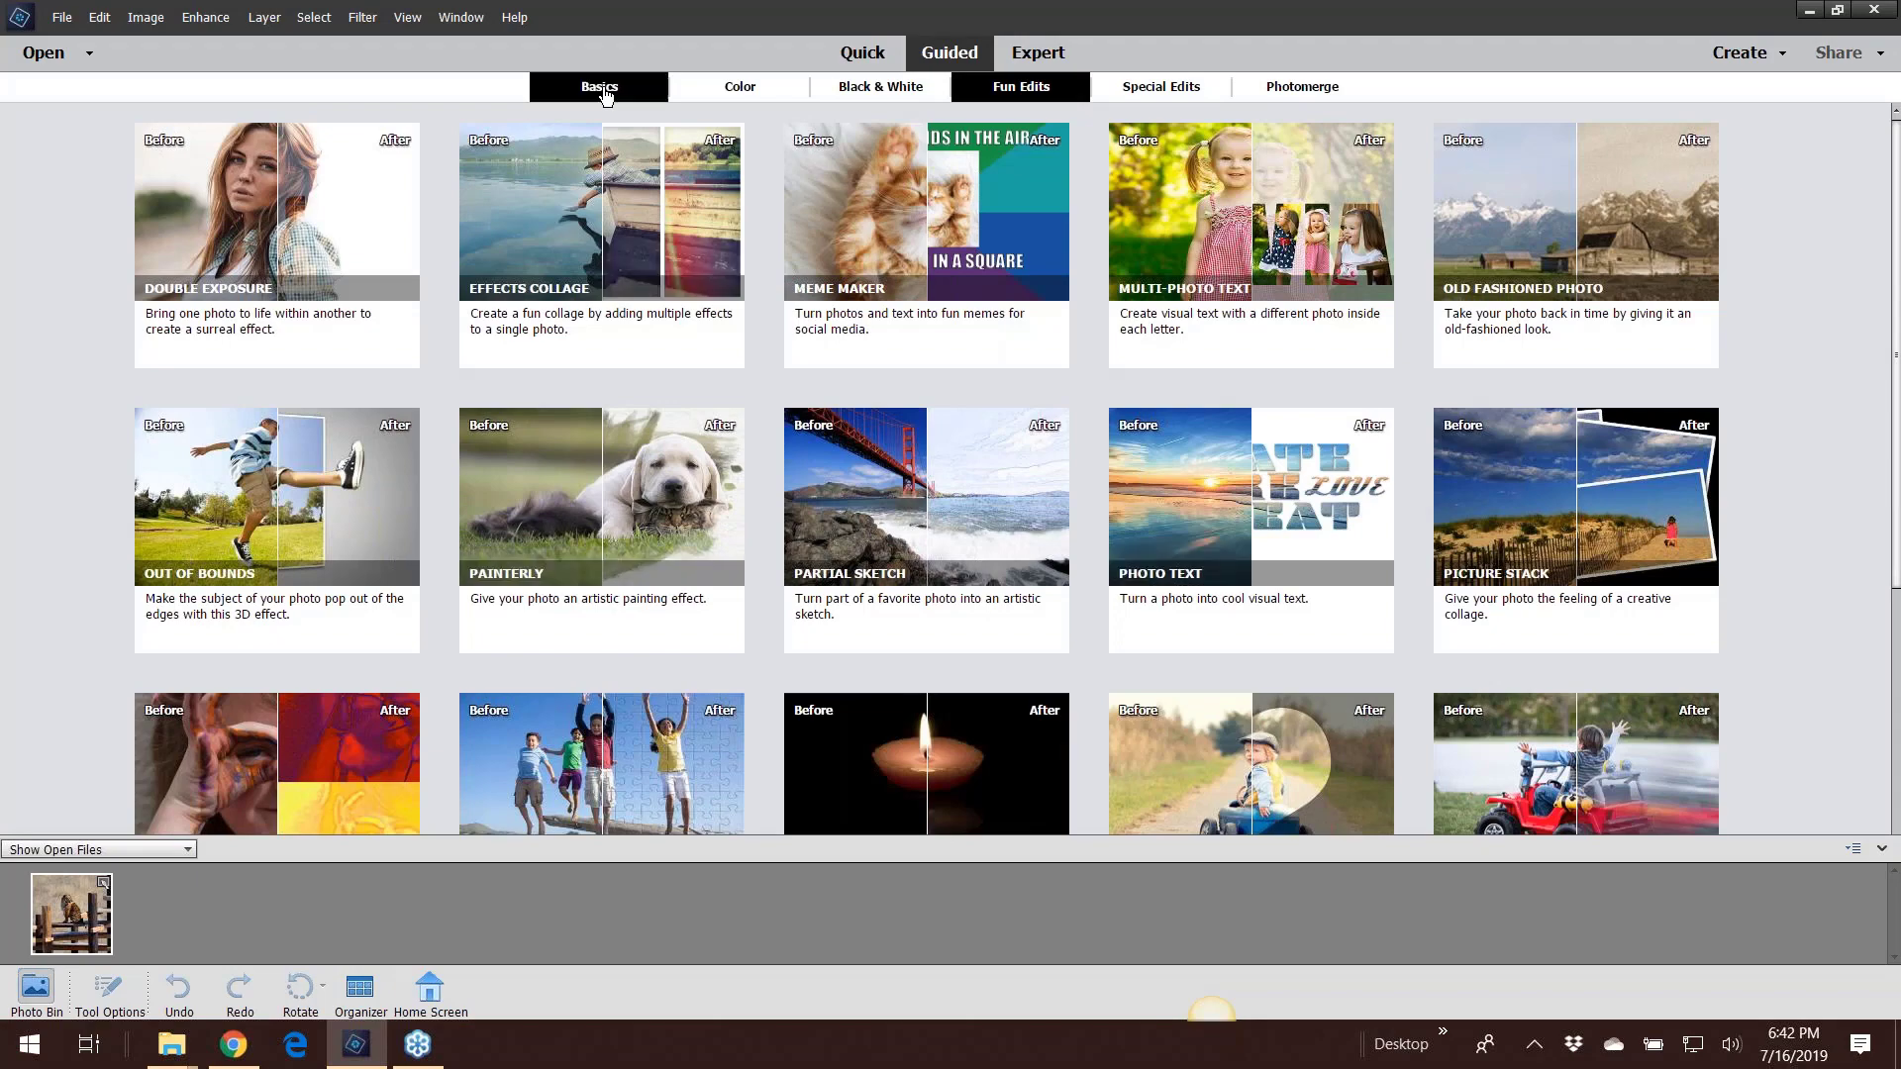
left_click(761, 93)
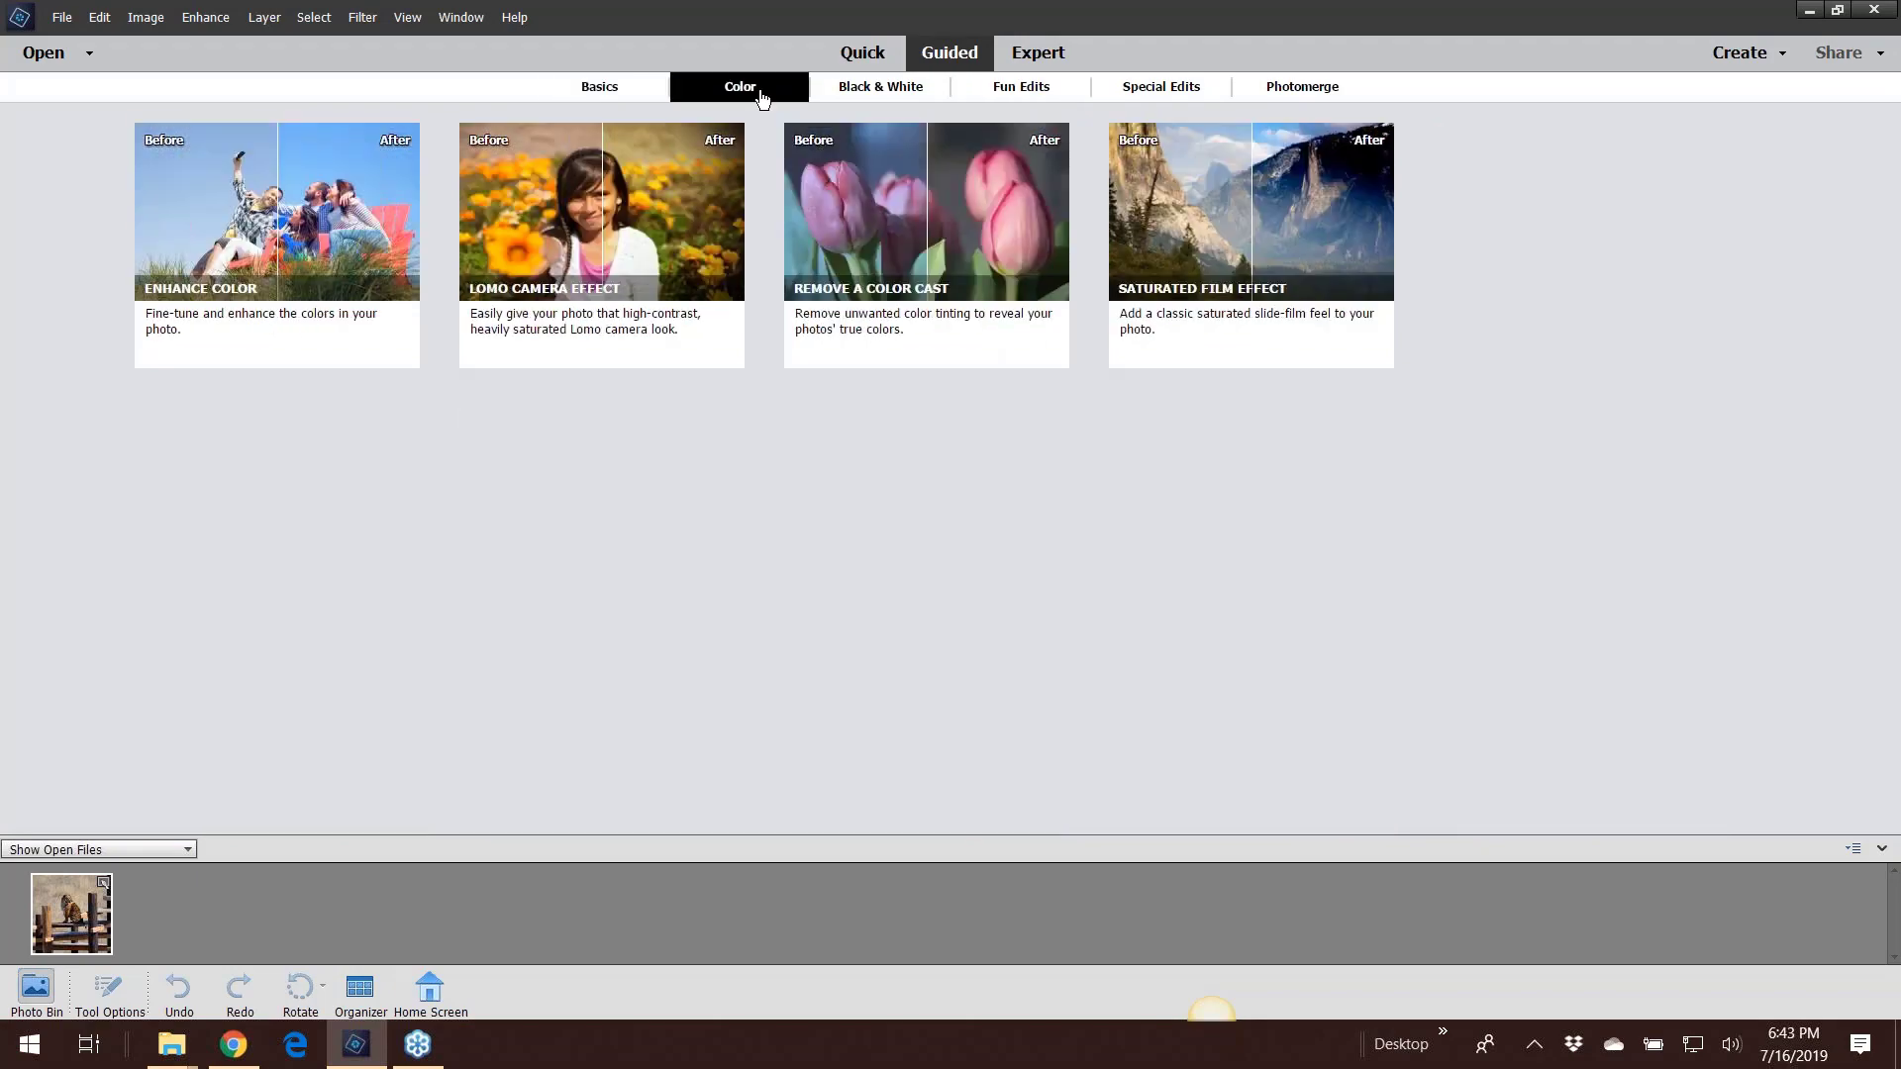
left_click(894, 94)
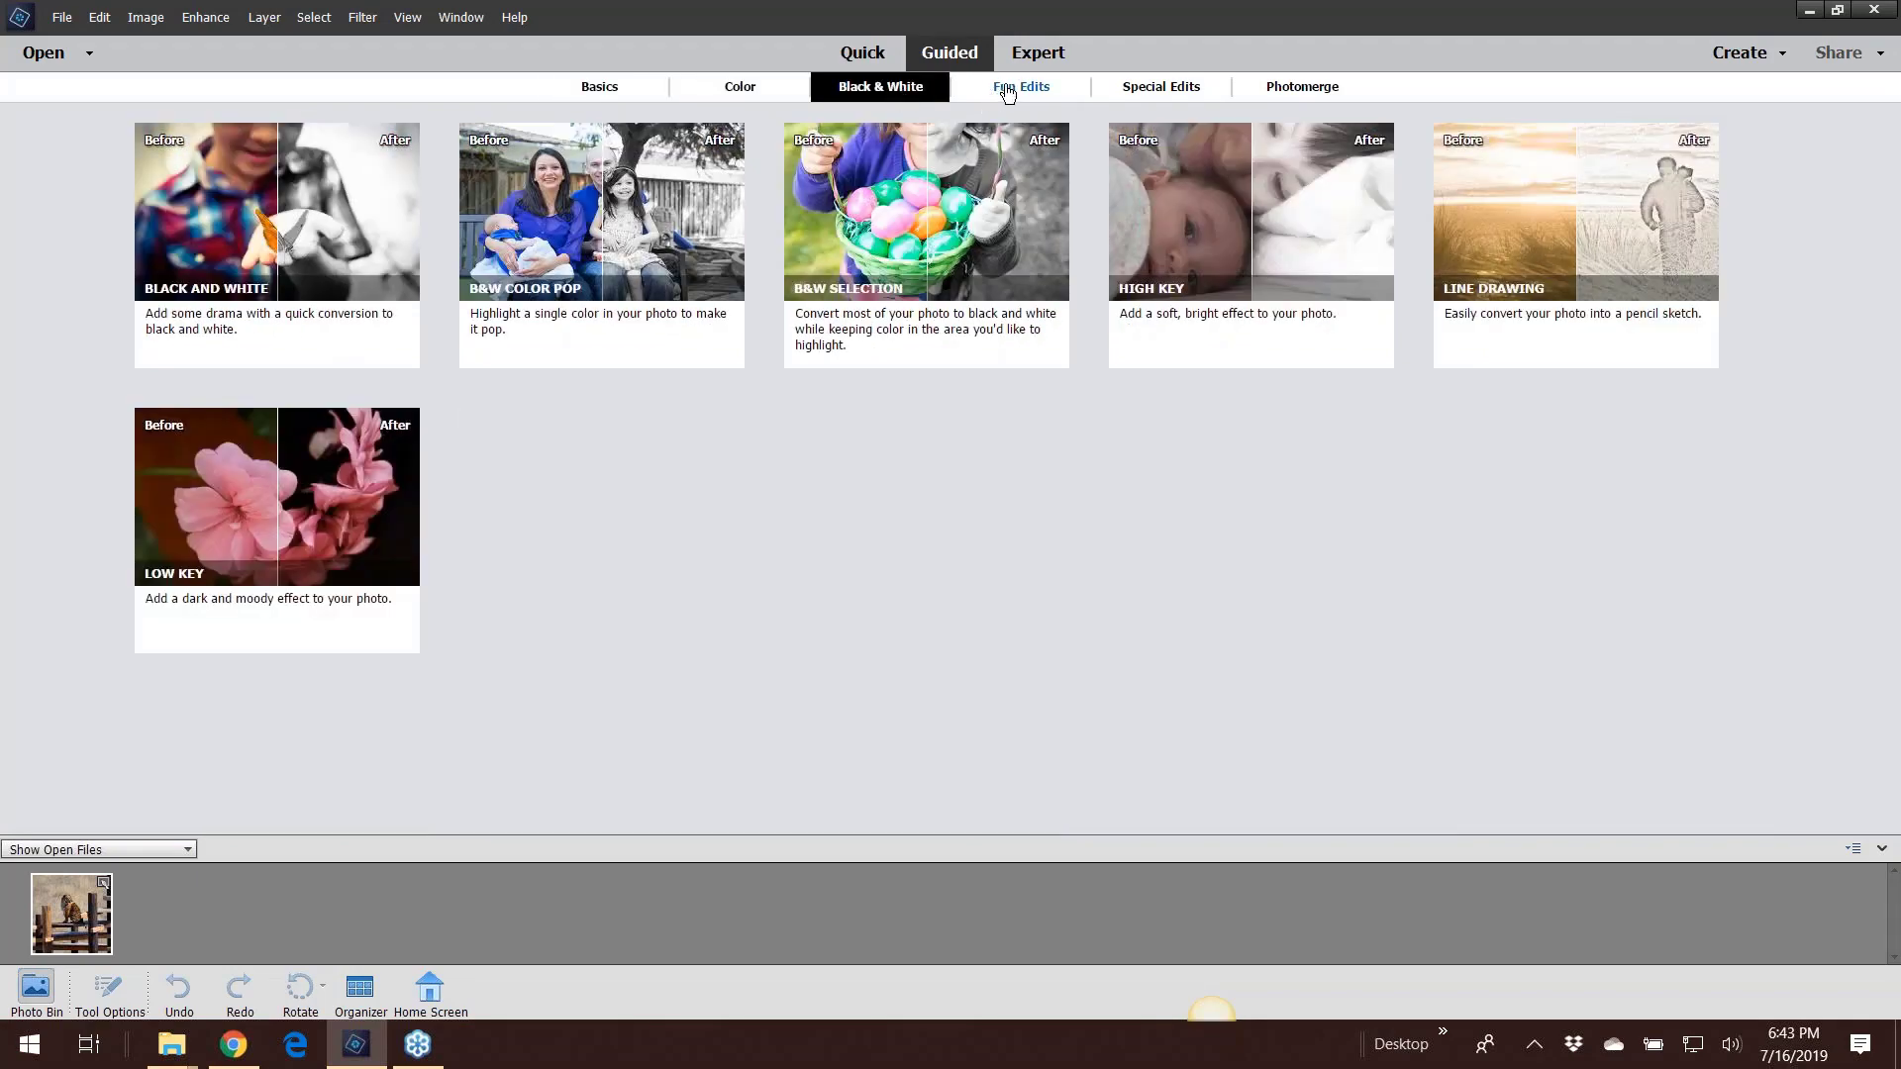
left_click(1007, 92)
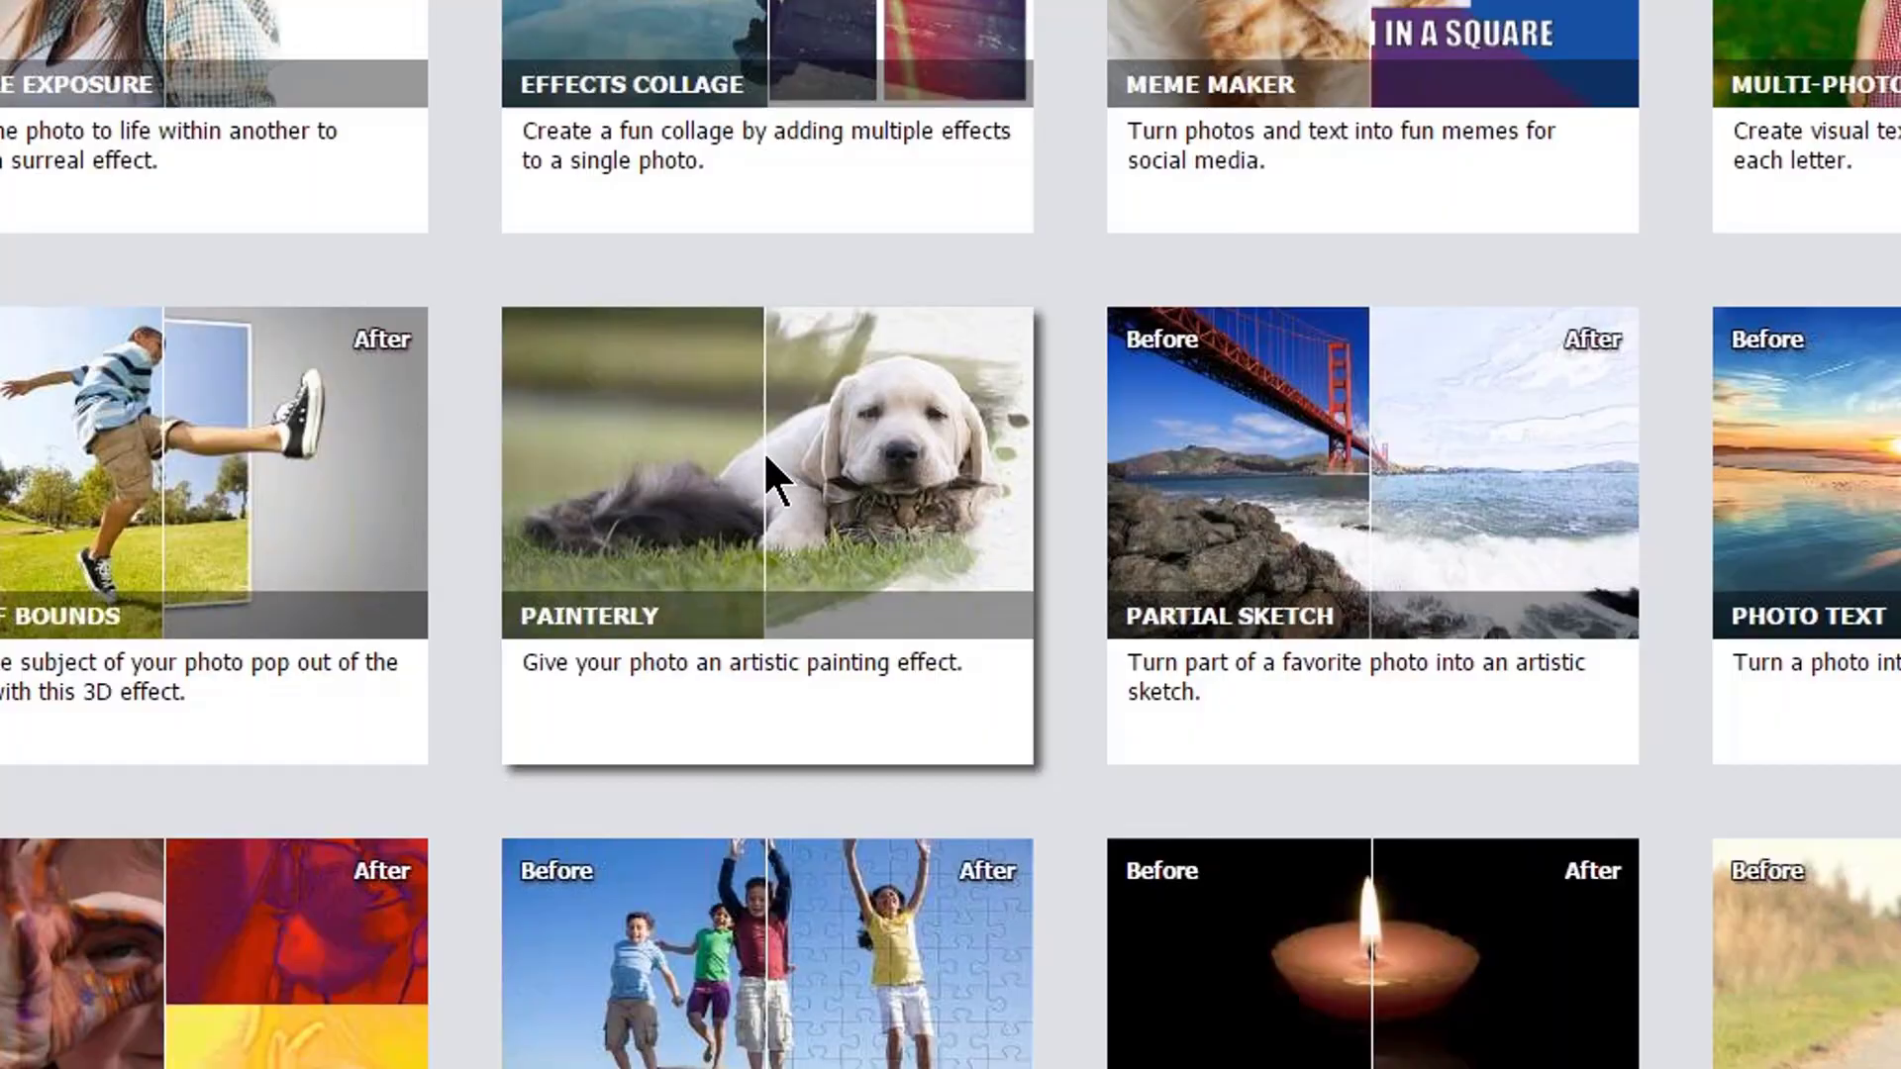
Start the Painterly guided edit and ready the Paint Brush with the Bold Strokes preset
left_click(763, 449)
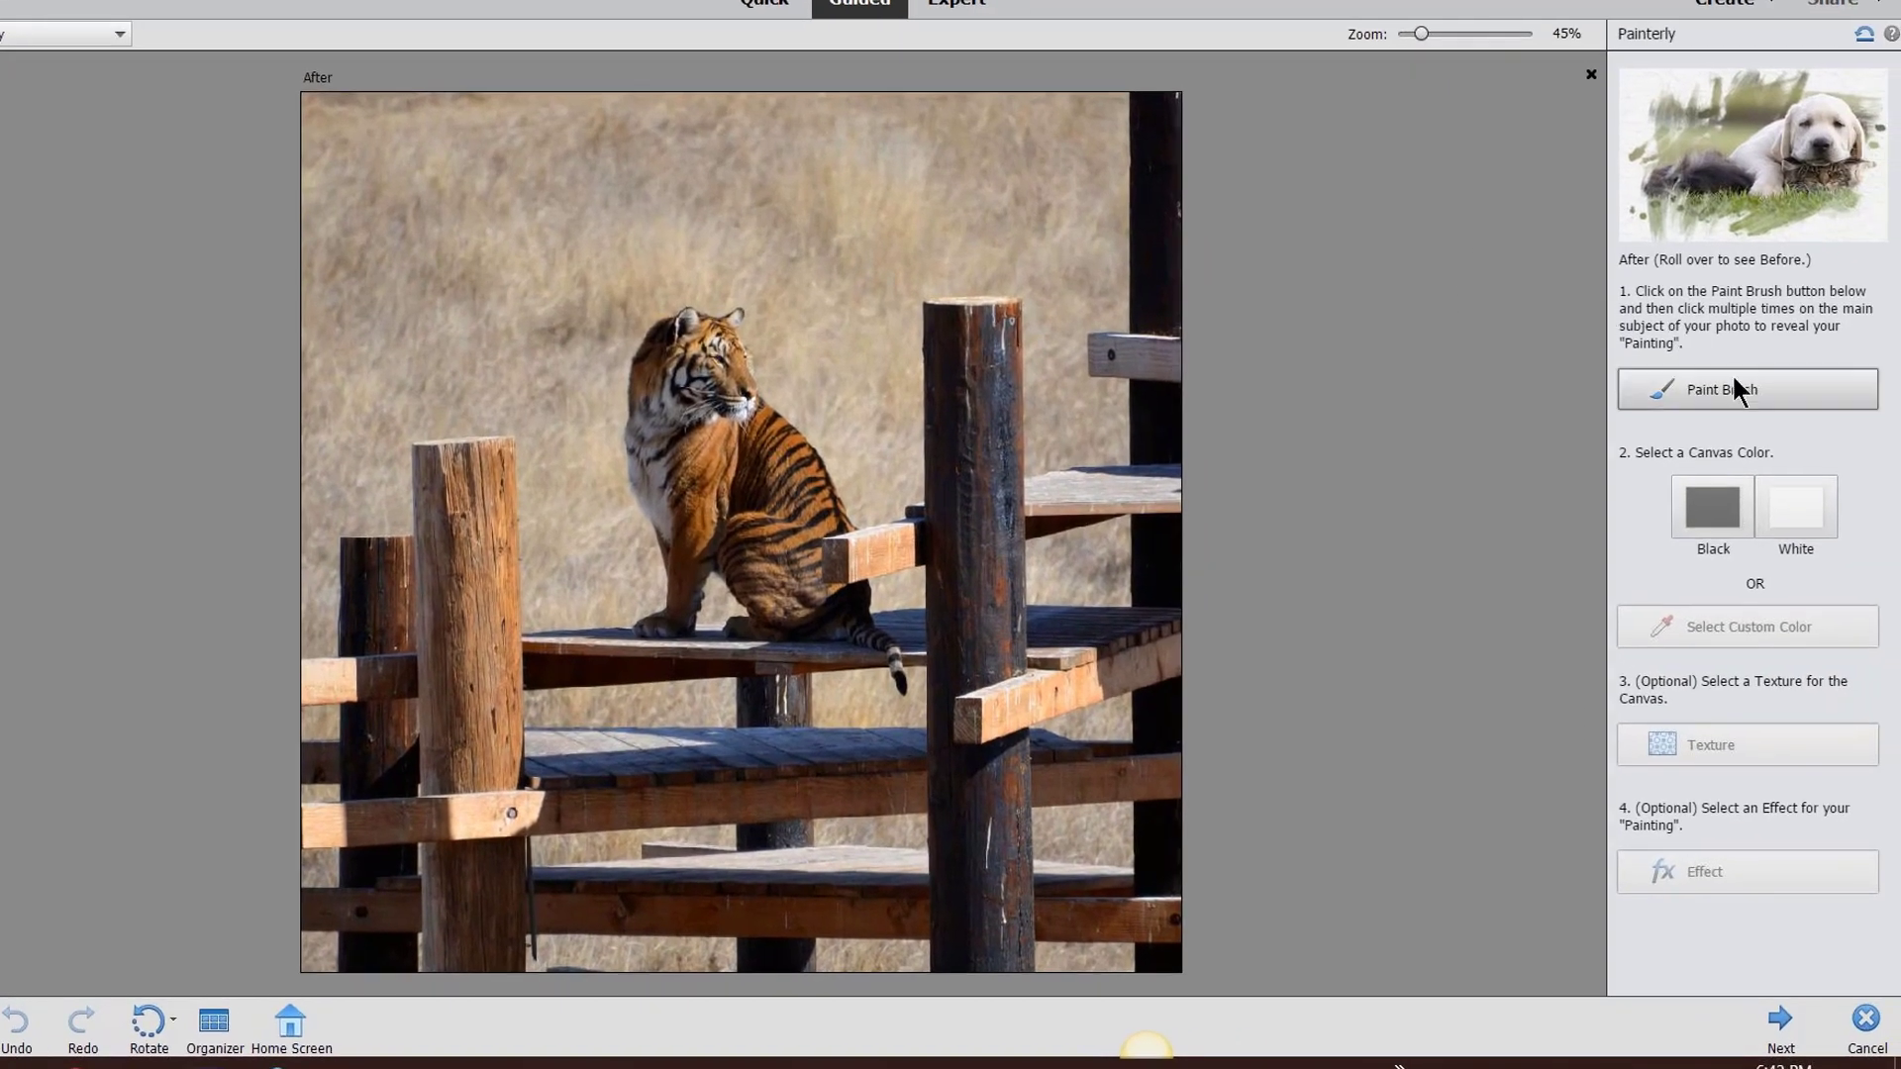
left_click(1735, 388)
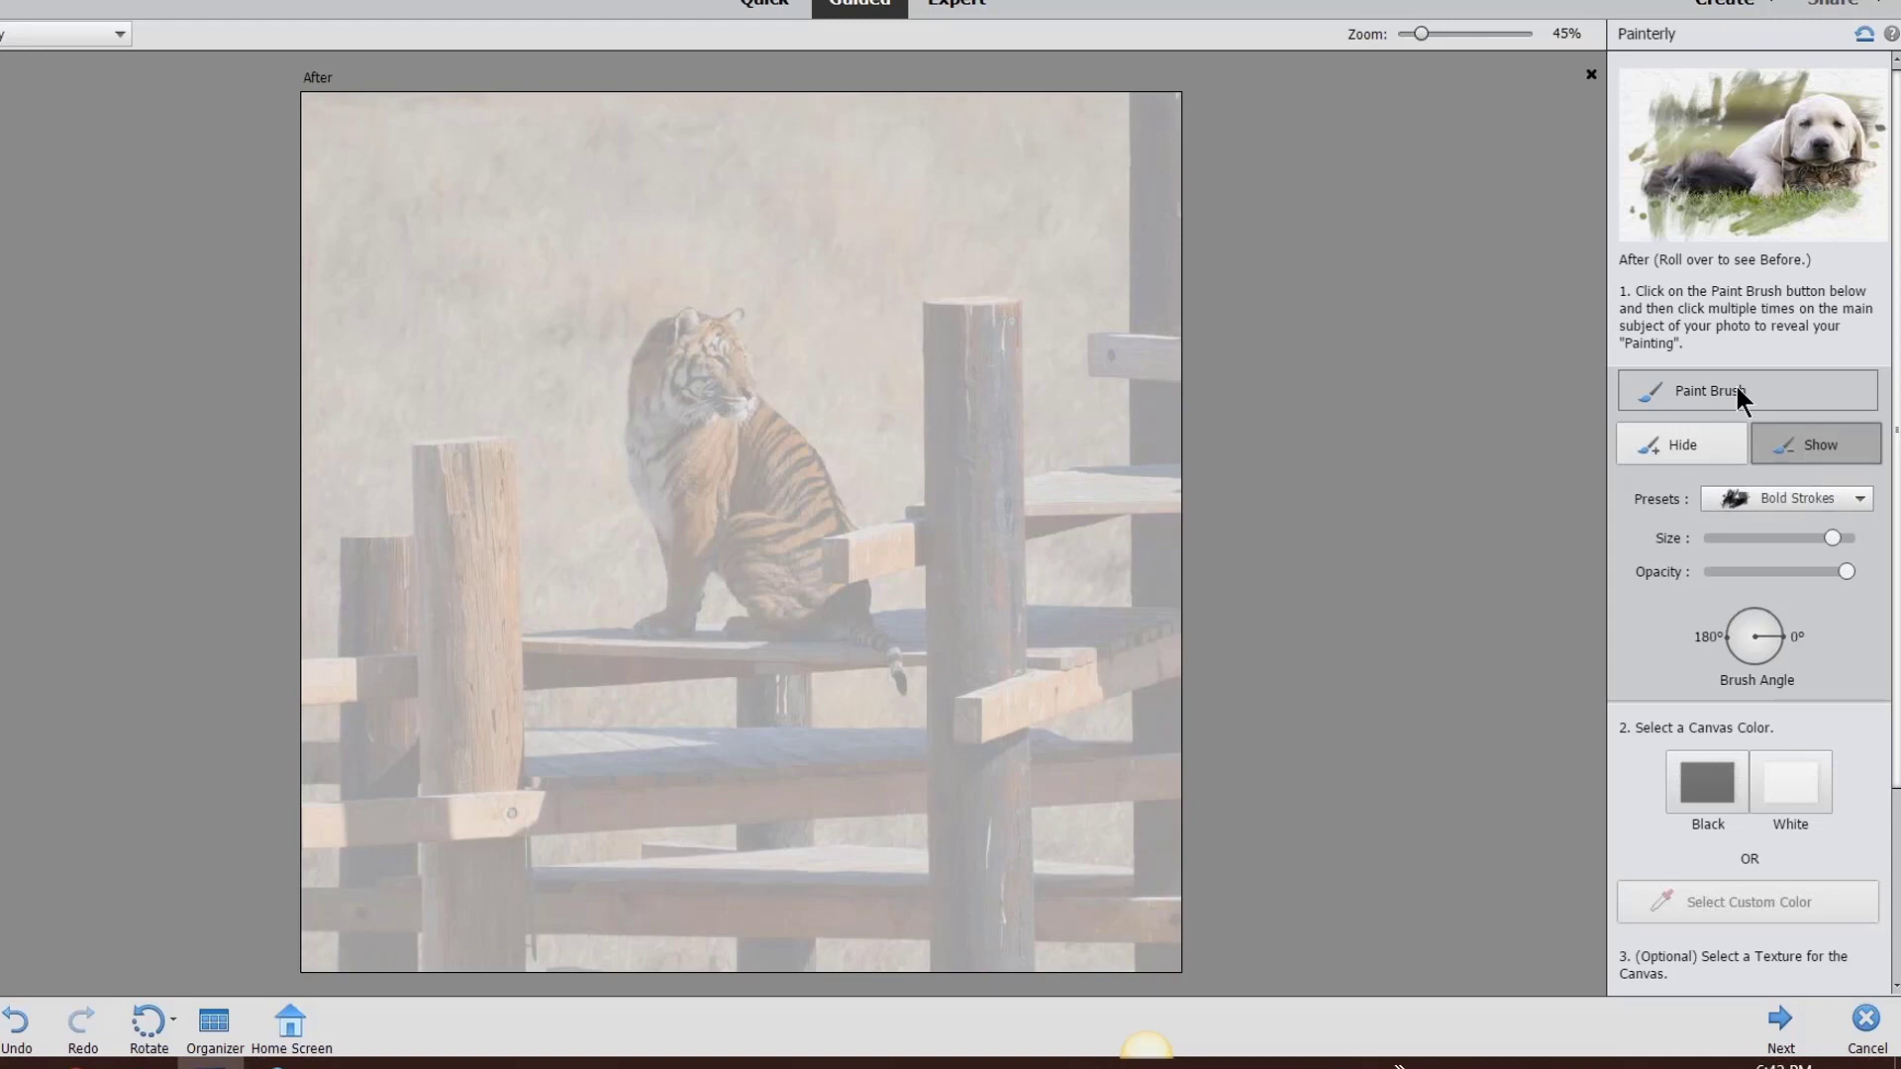
left_click(1750, 491)
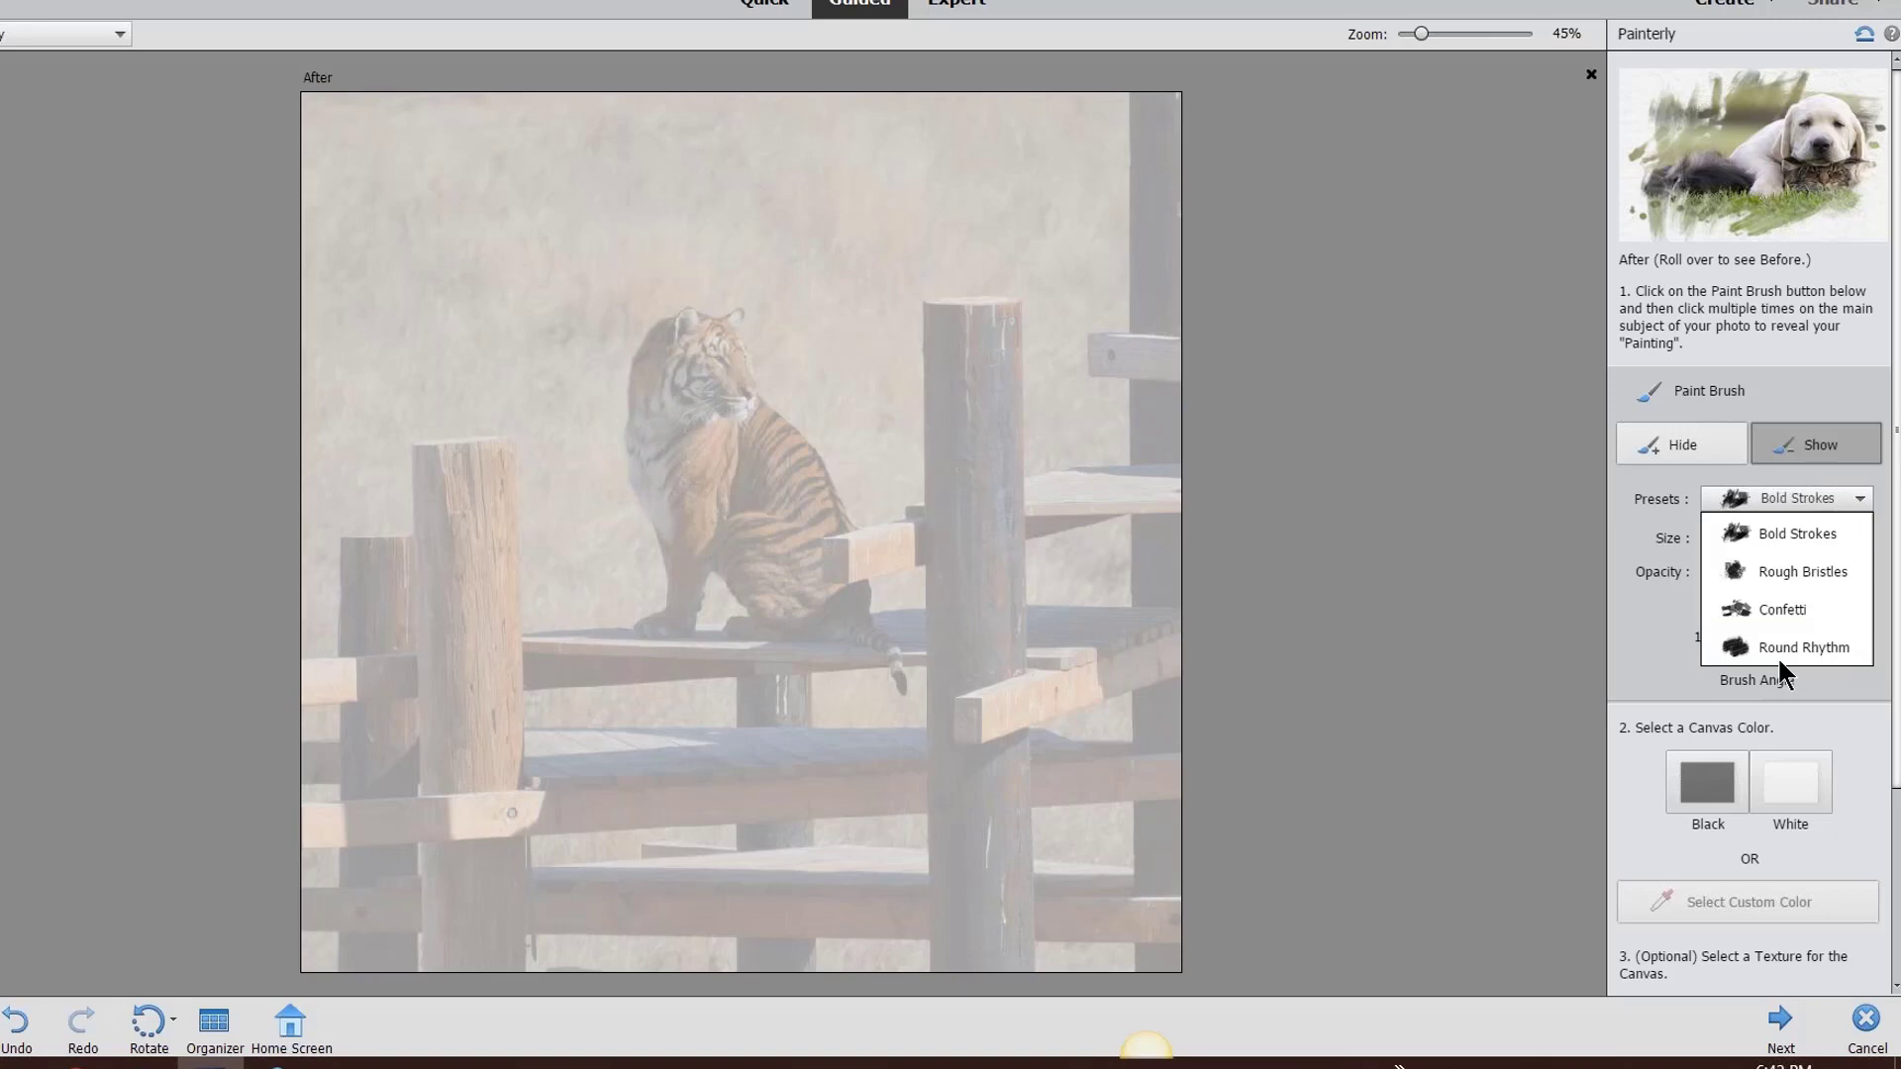
left_click(1778, 535)
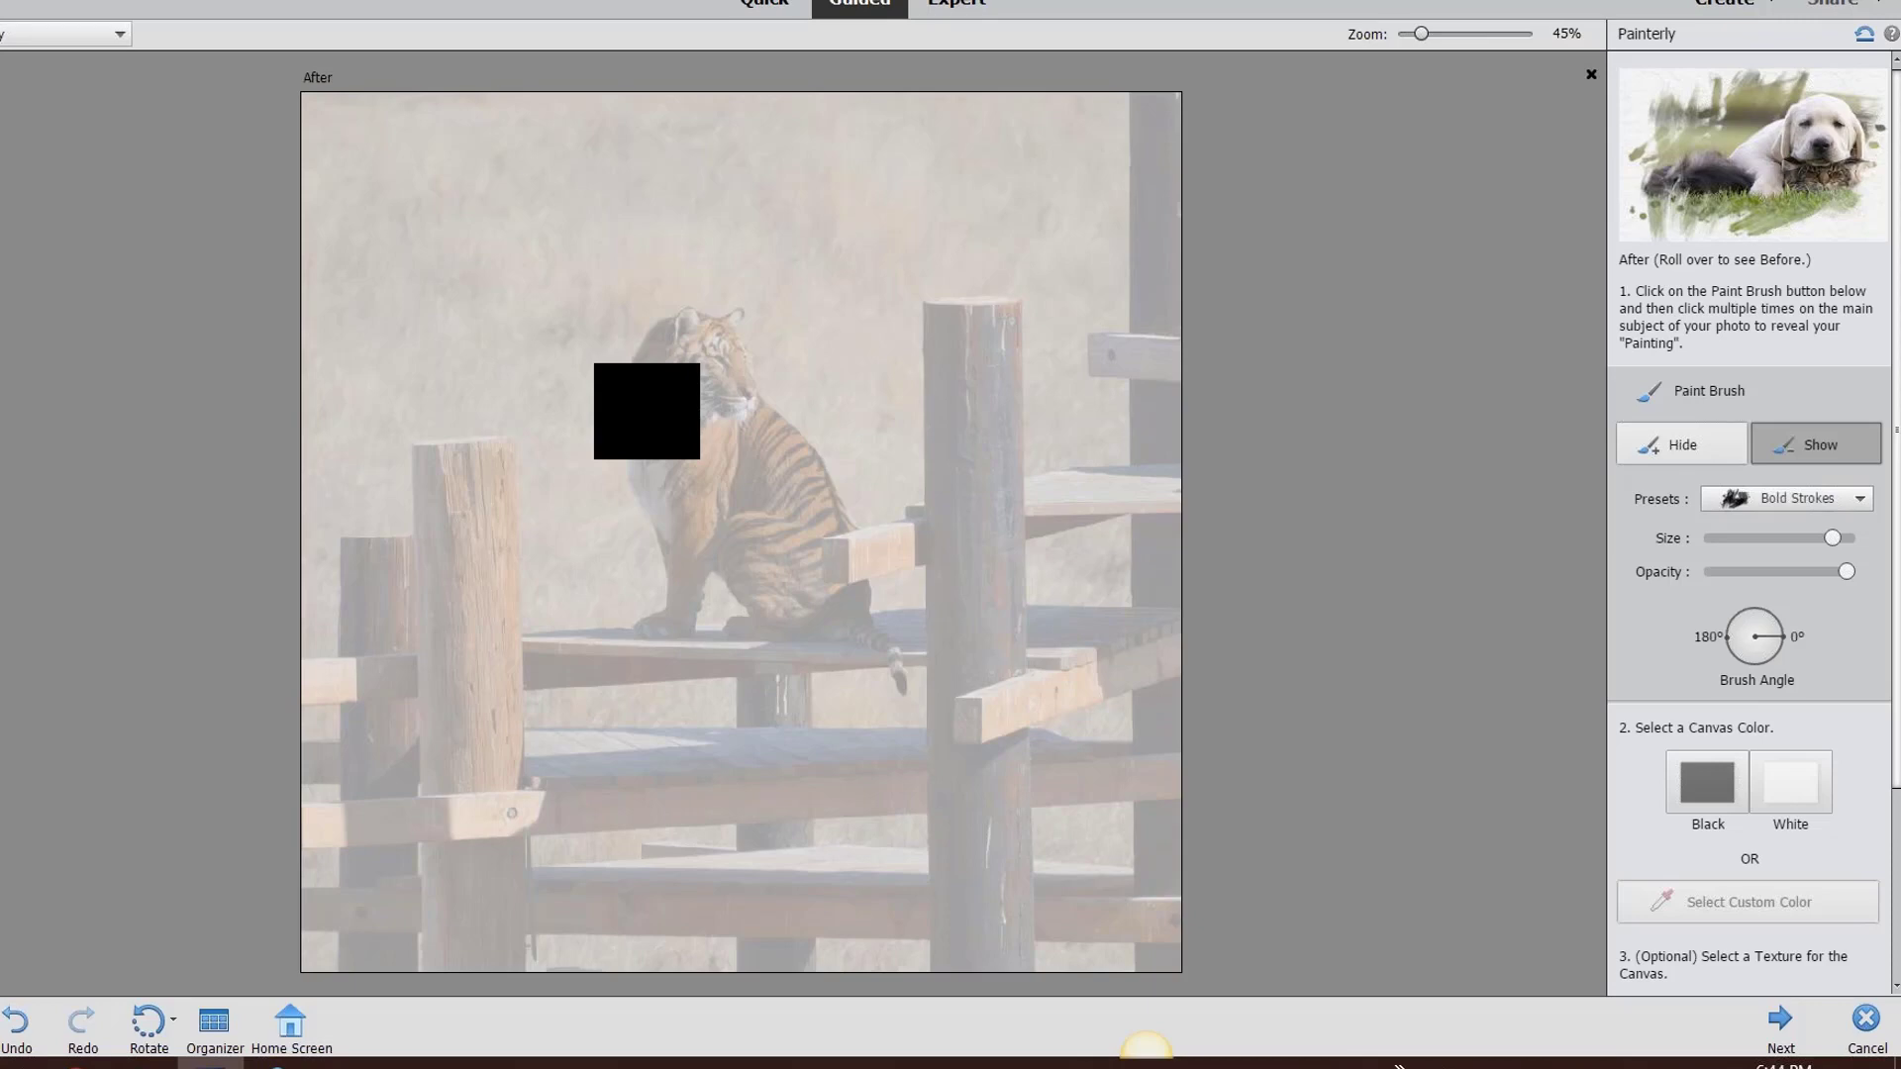
Paint the tiger and the area toward the right post back in with Bold Strokes
left_click(728, 307)
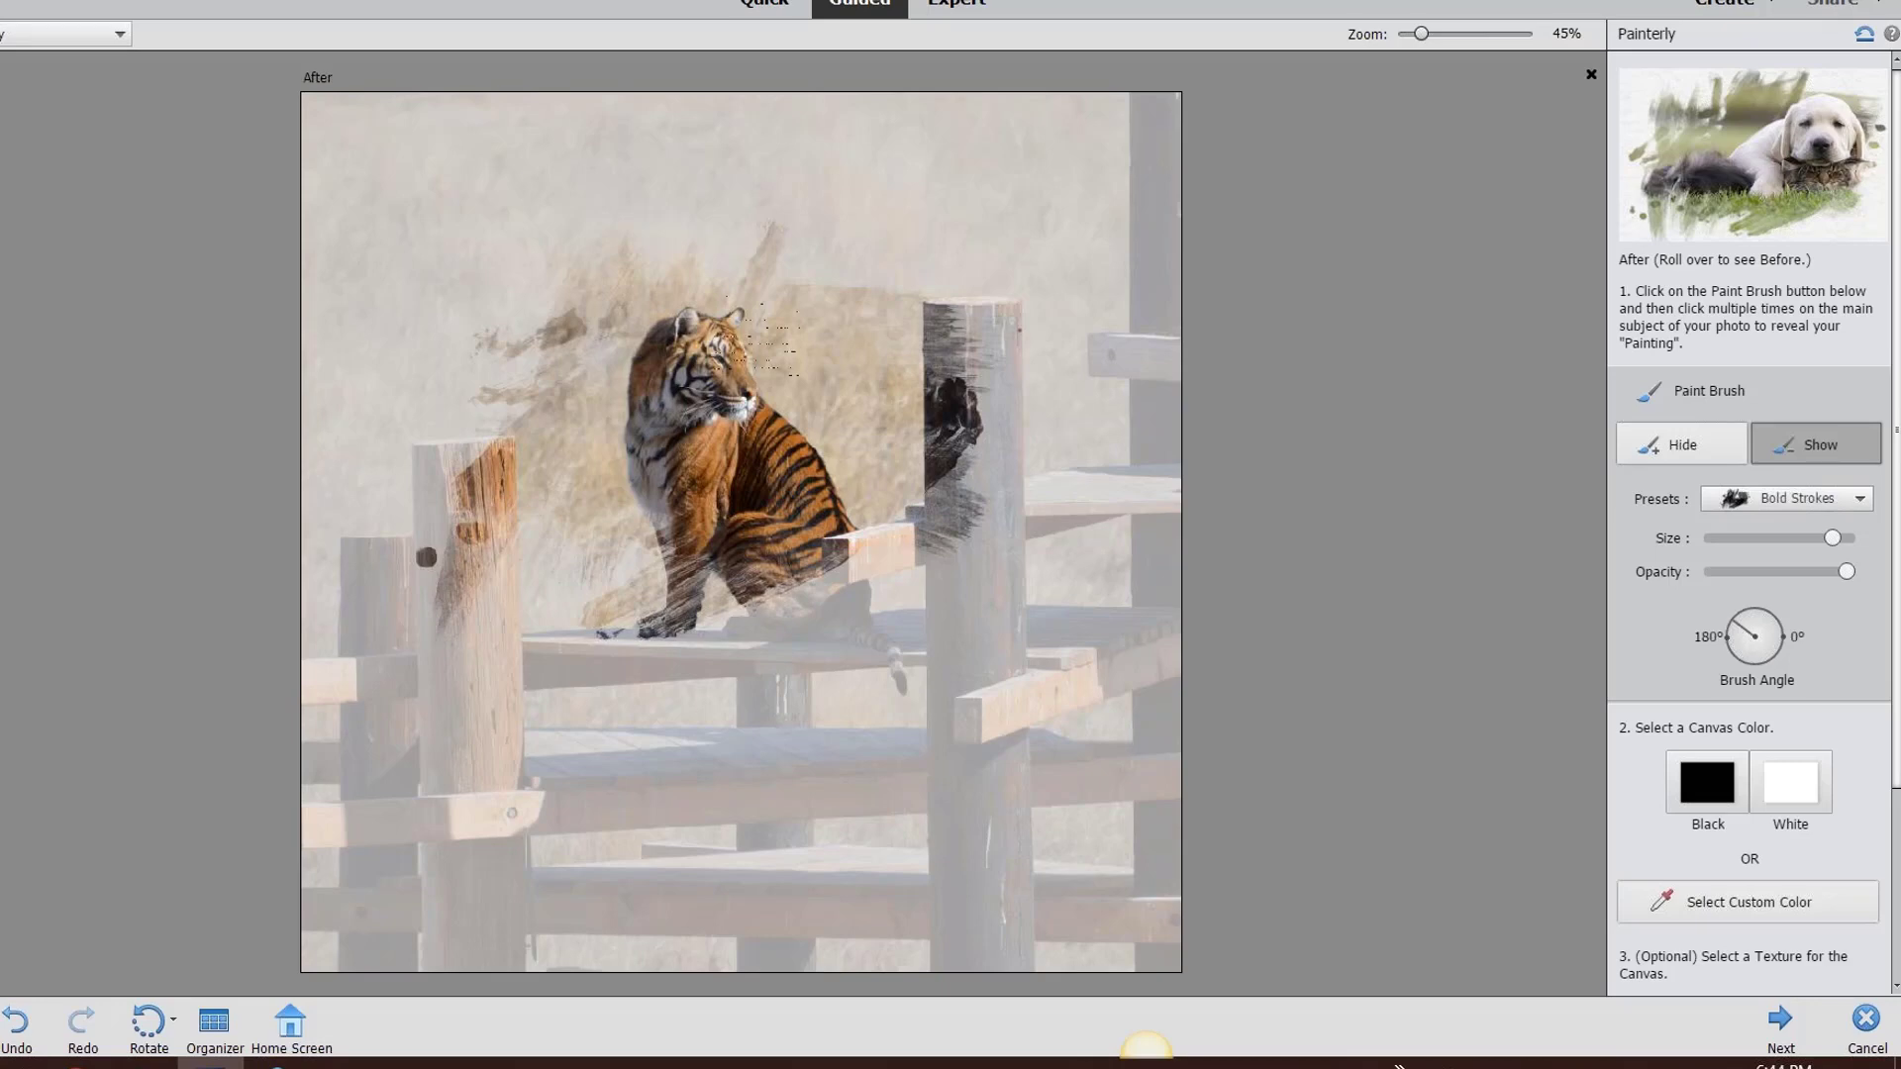
left_click_drag(767, 337, 802, 589)
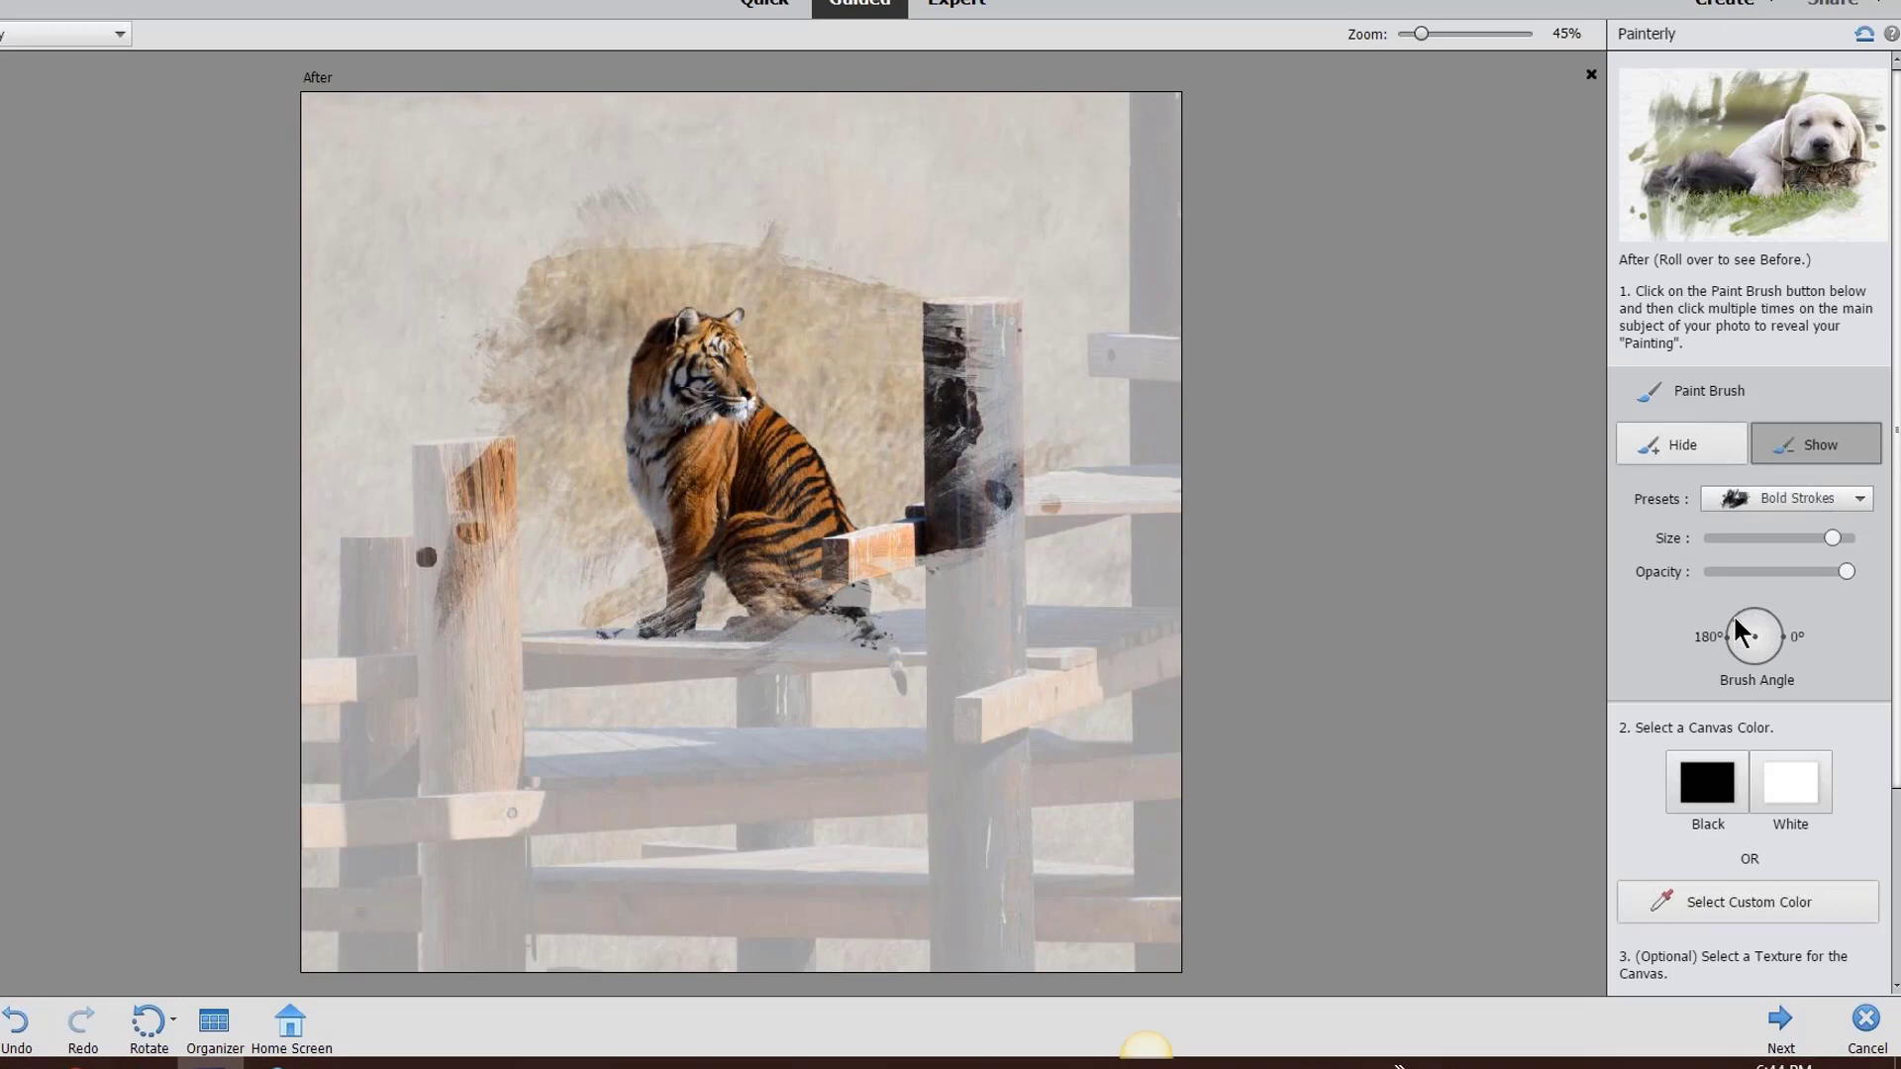
left_click(1783, 499)
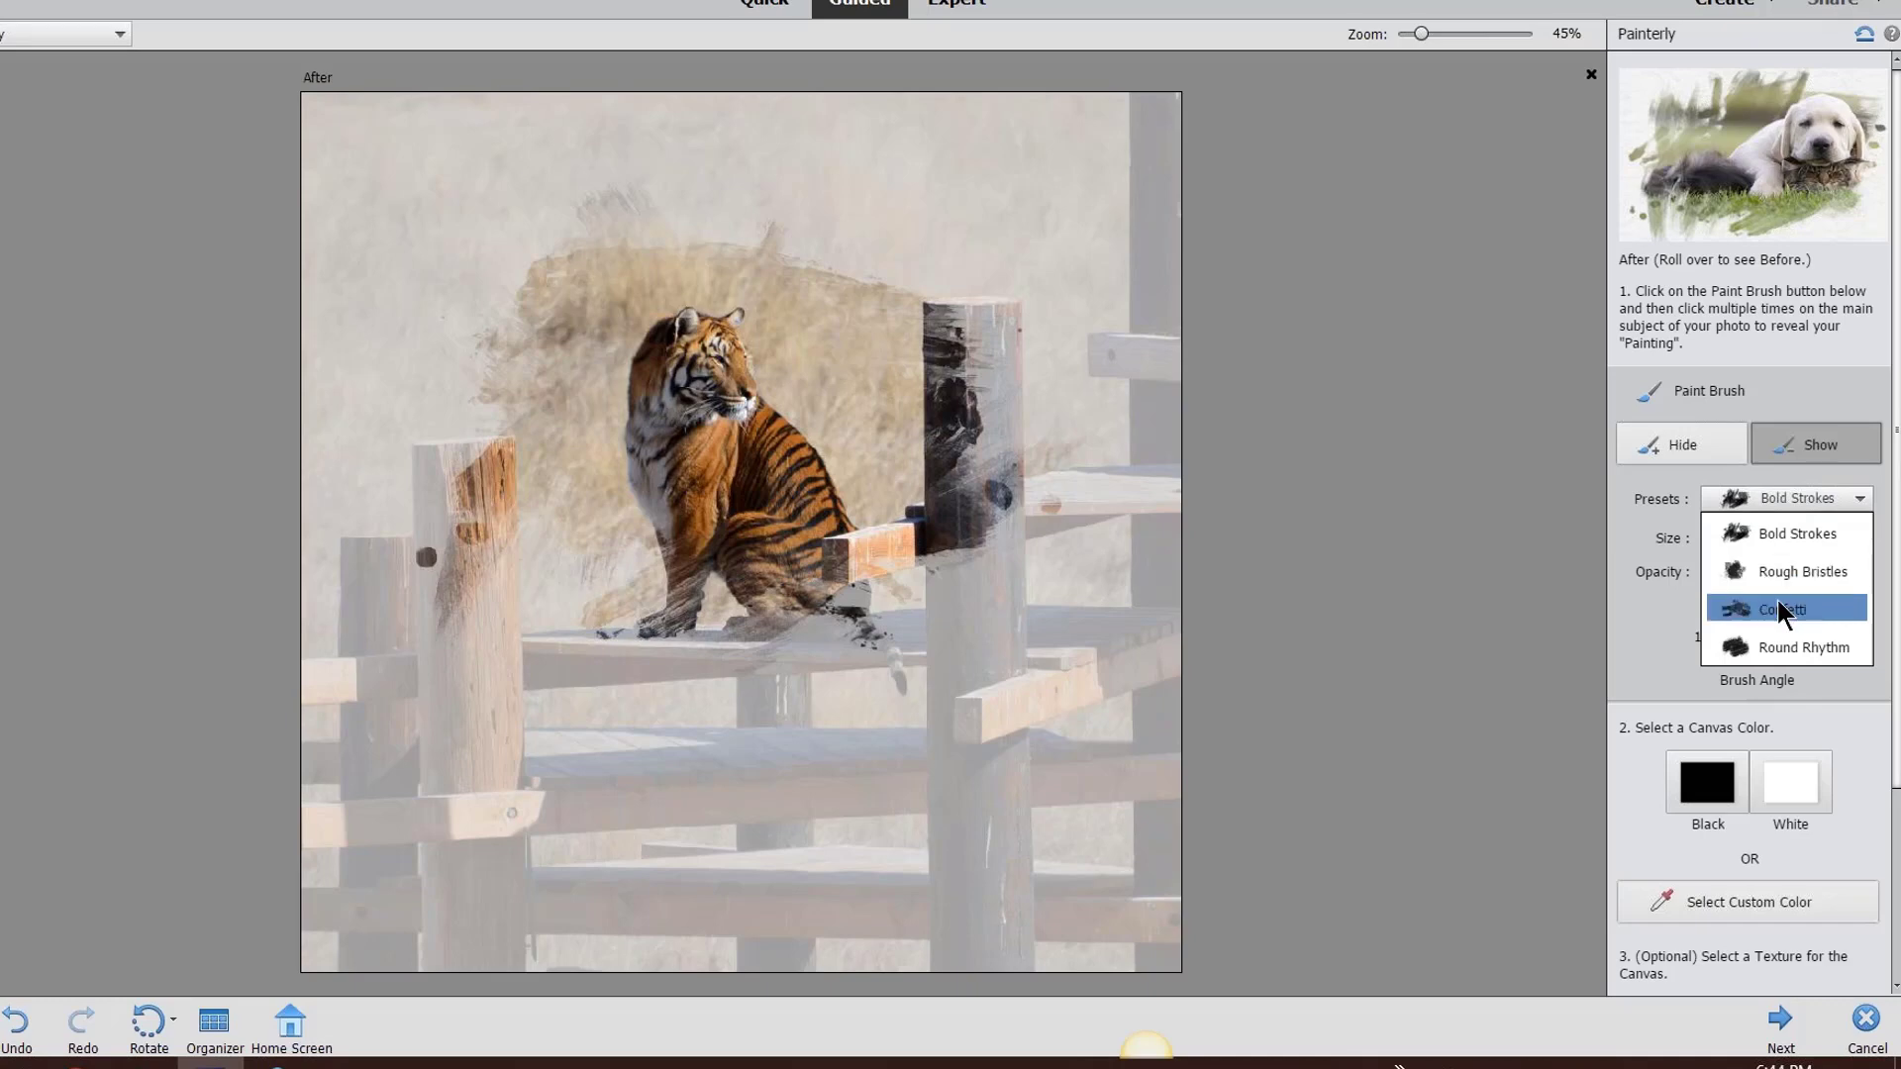
left_click(1774, 534)
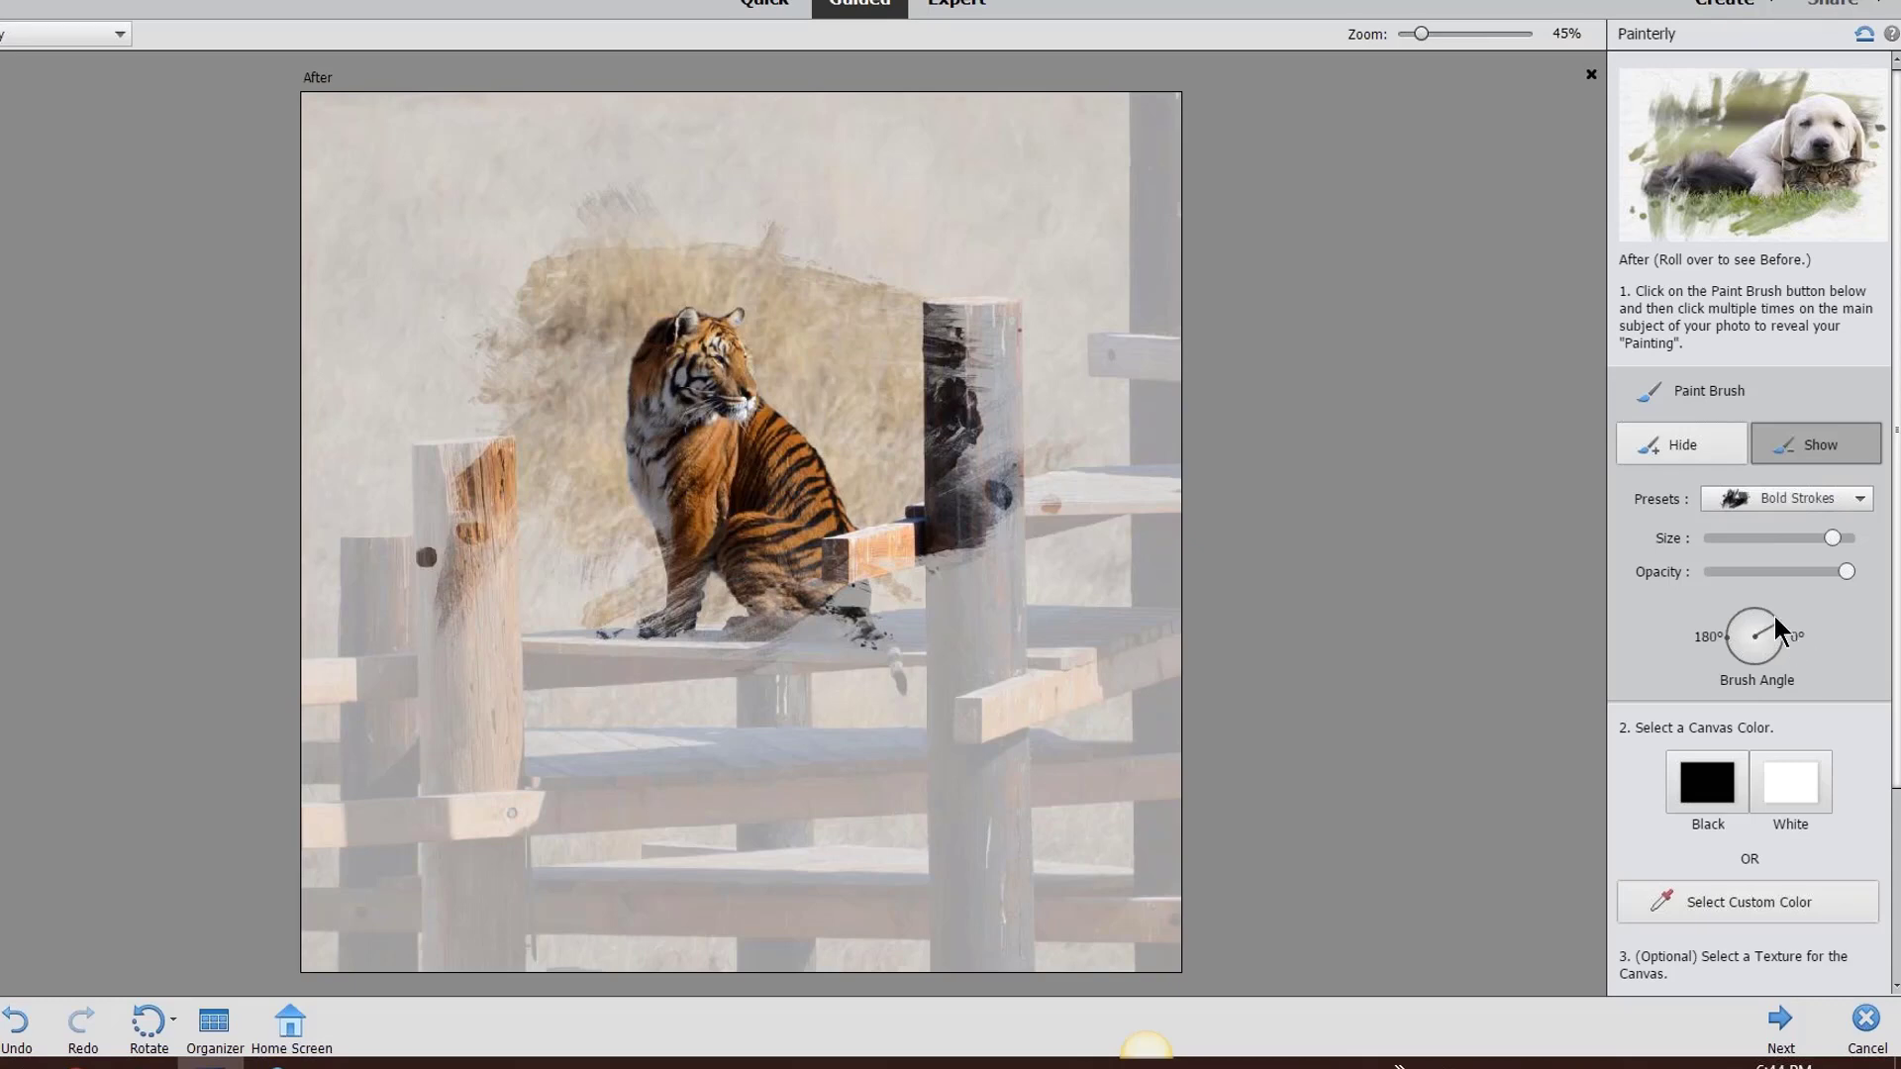
Rotate the brush angle and lower opacity while adding strokes above, below and over the post
left_click_drag(1733, 613, 1751, 681)
left_click(681, 147)
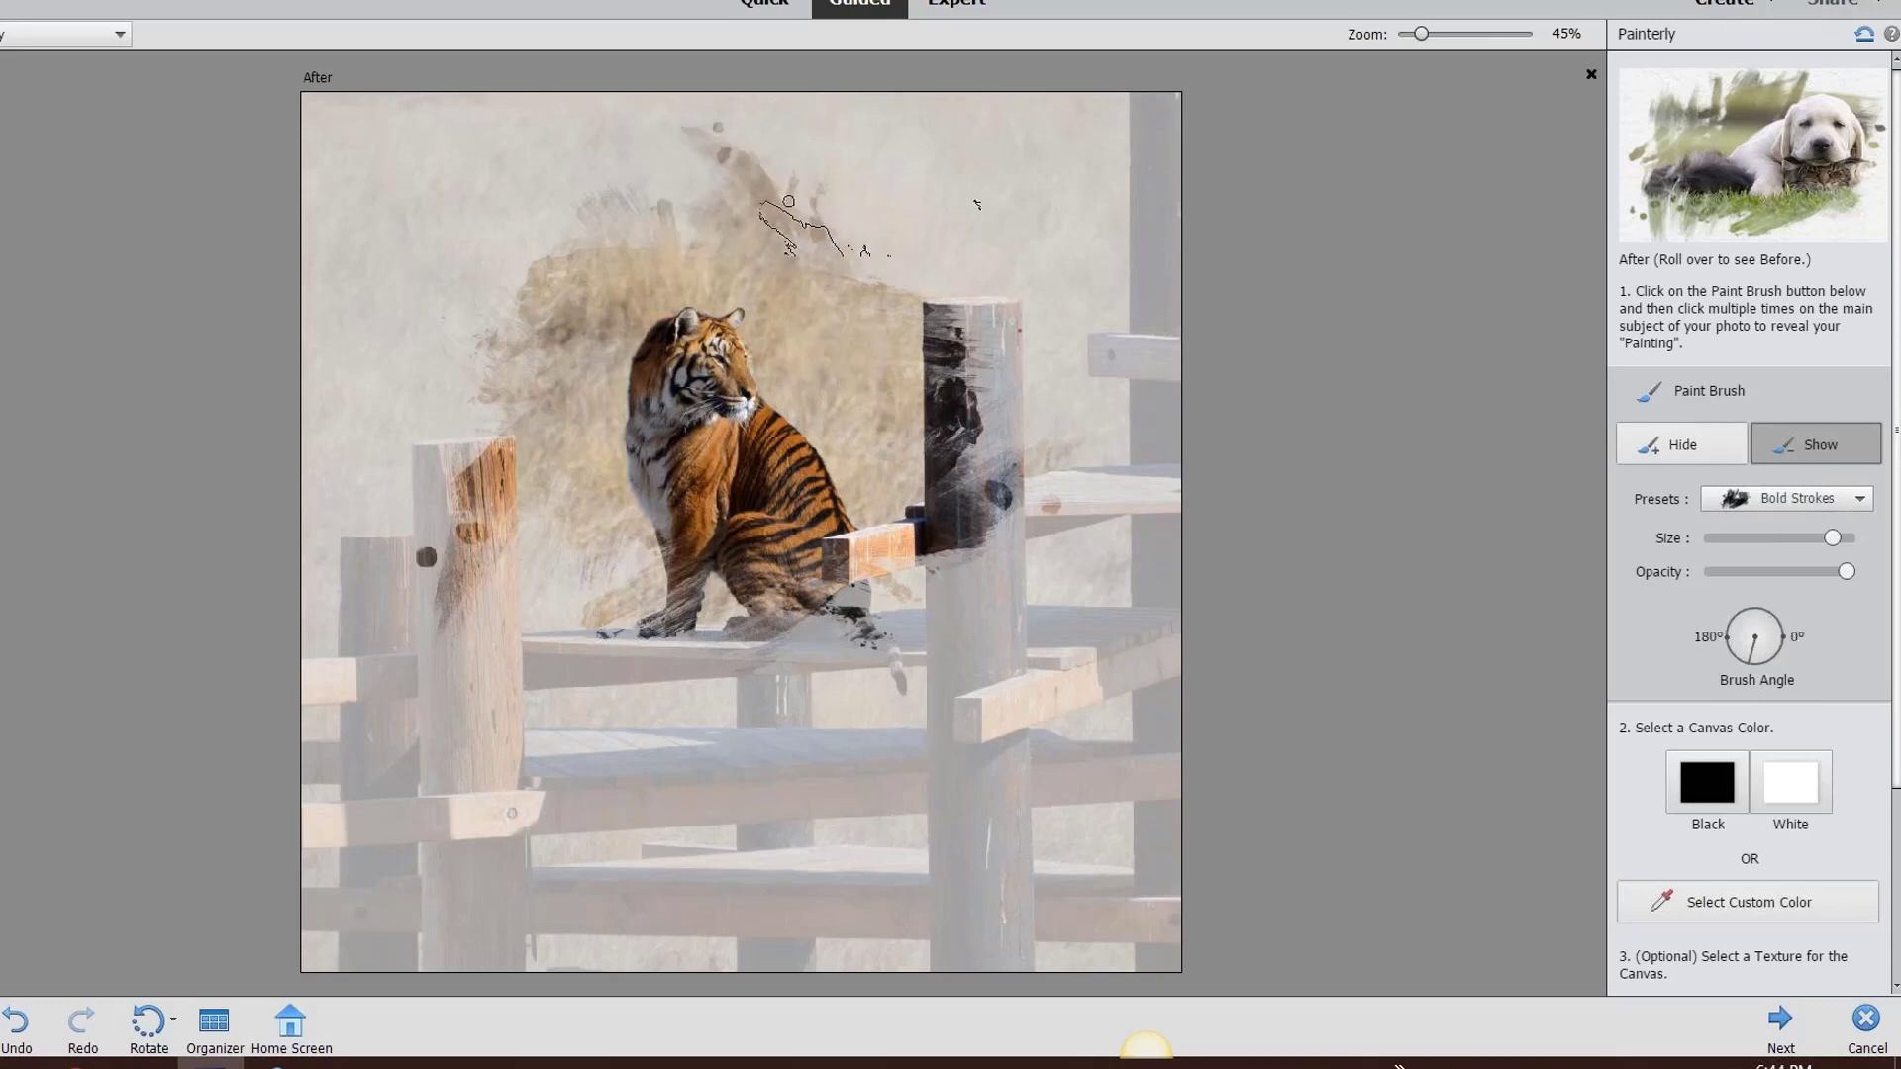
left_click(790, 205)
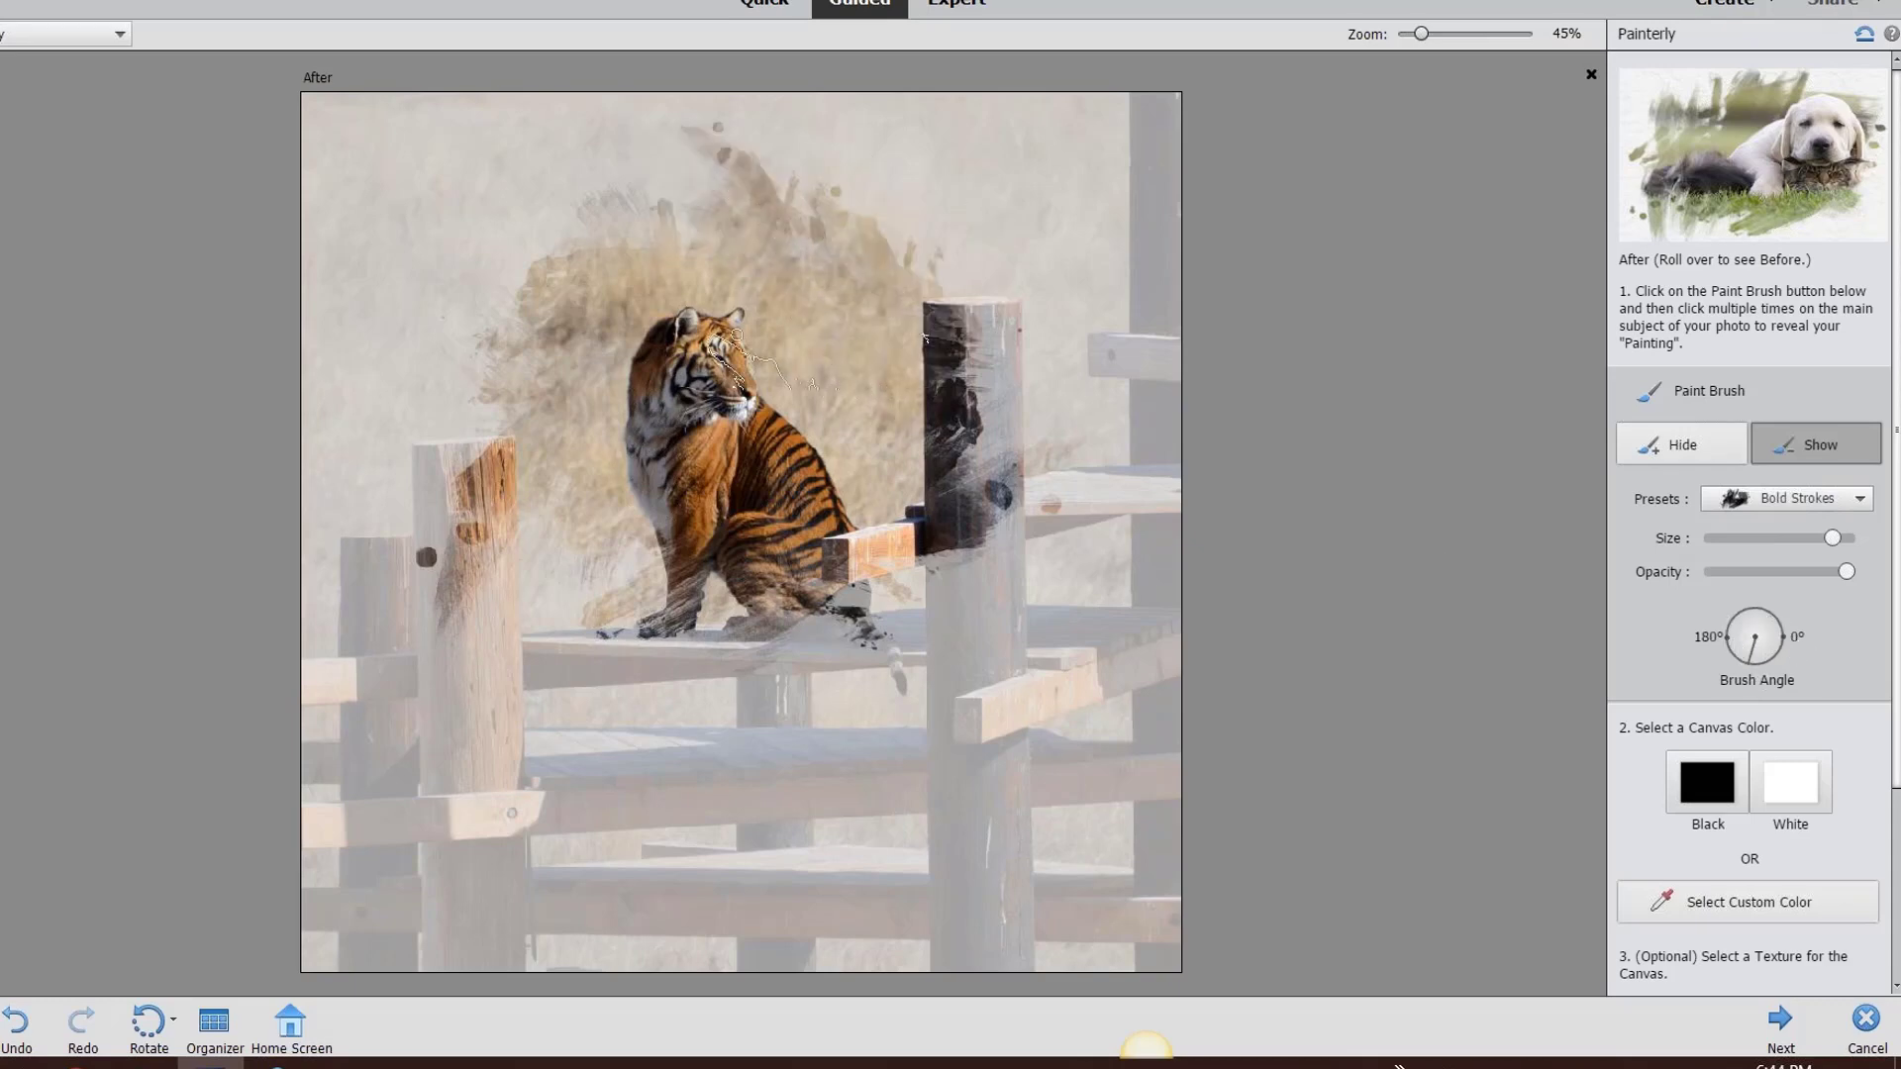
left_click(589, 390)
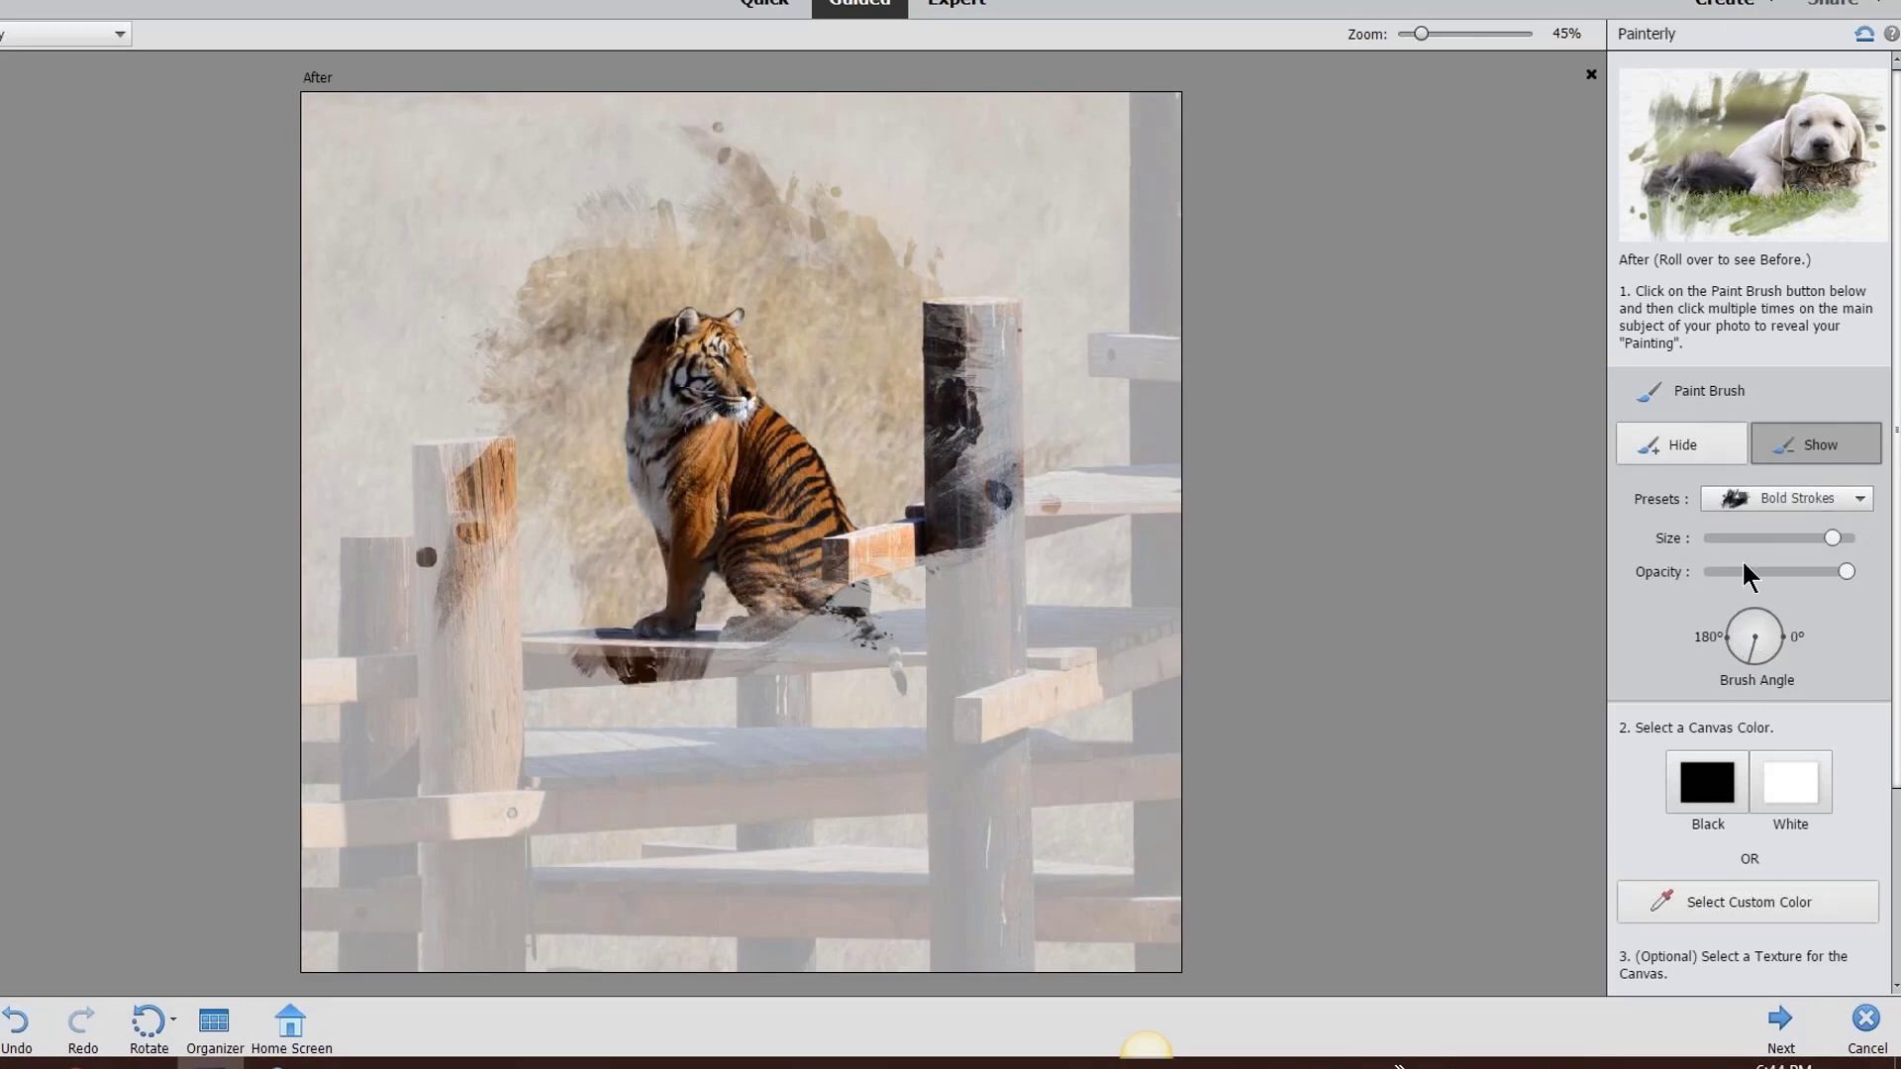
left_click(1793, 570)
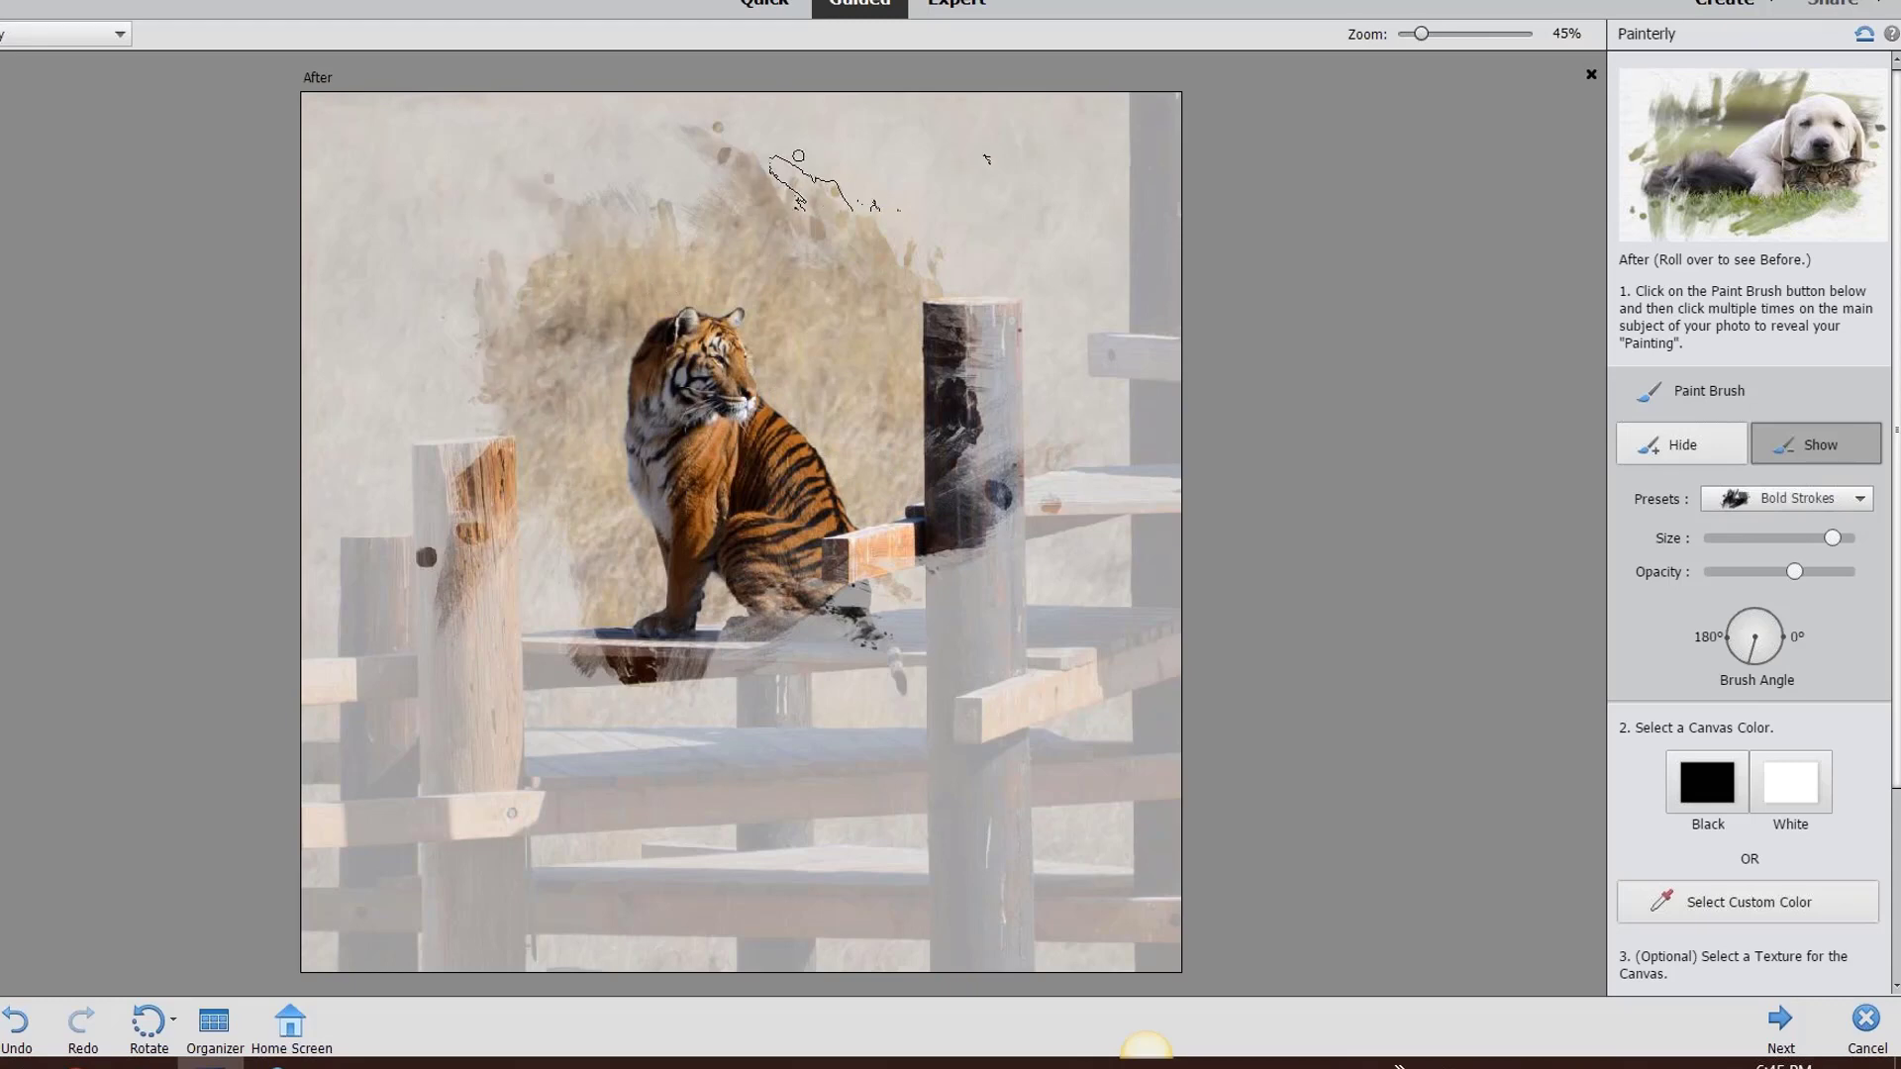
left_click_drag(1751, 648, 1729, 642)
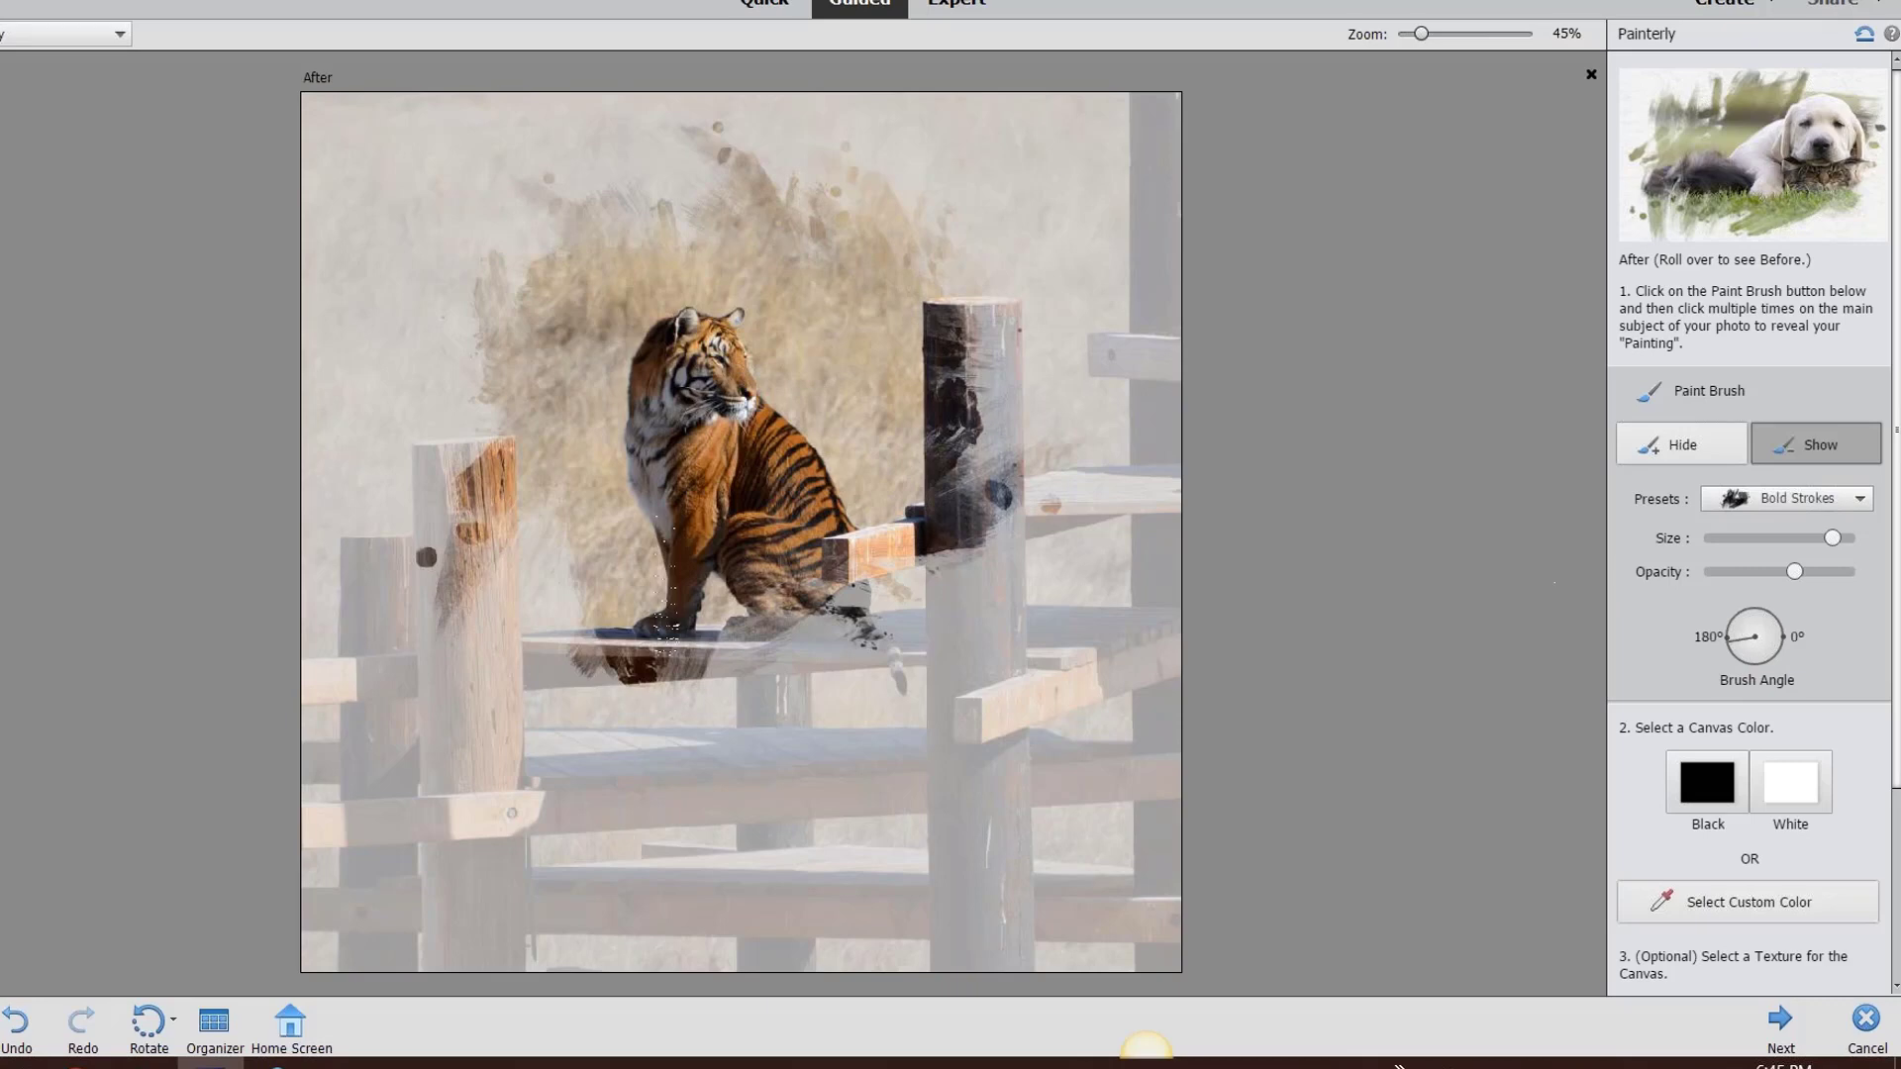
left_click(847, 559)
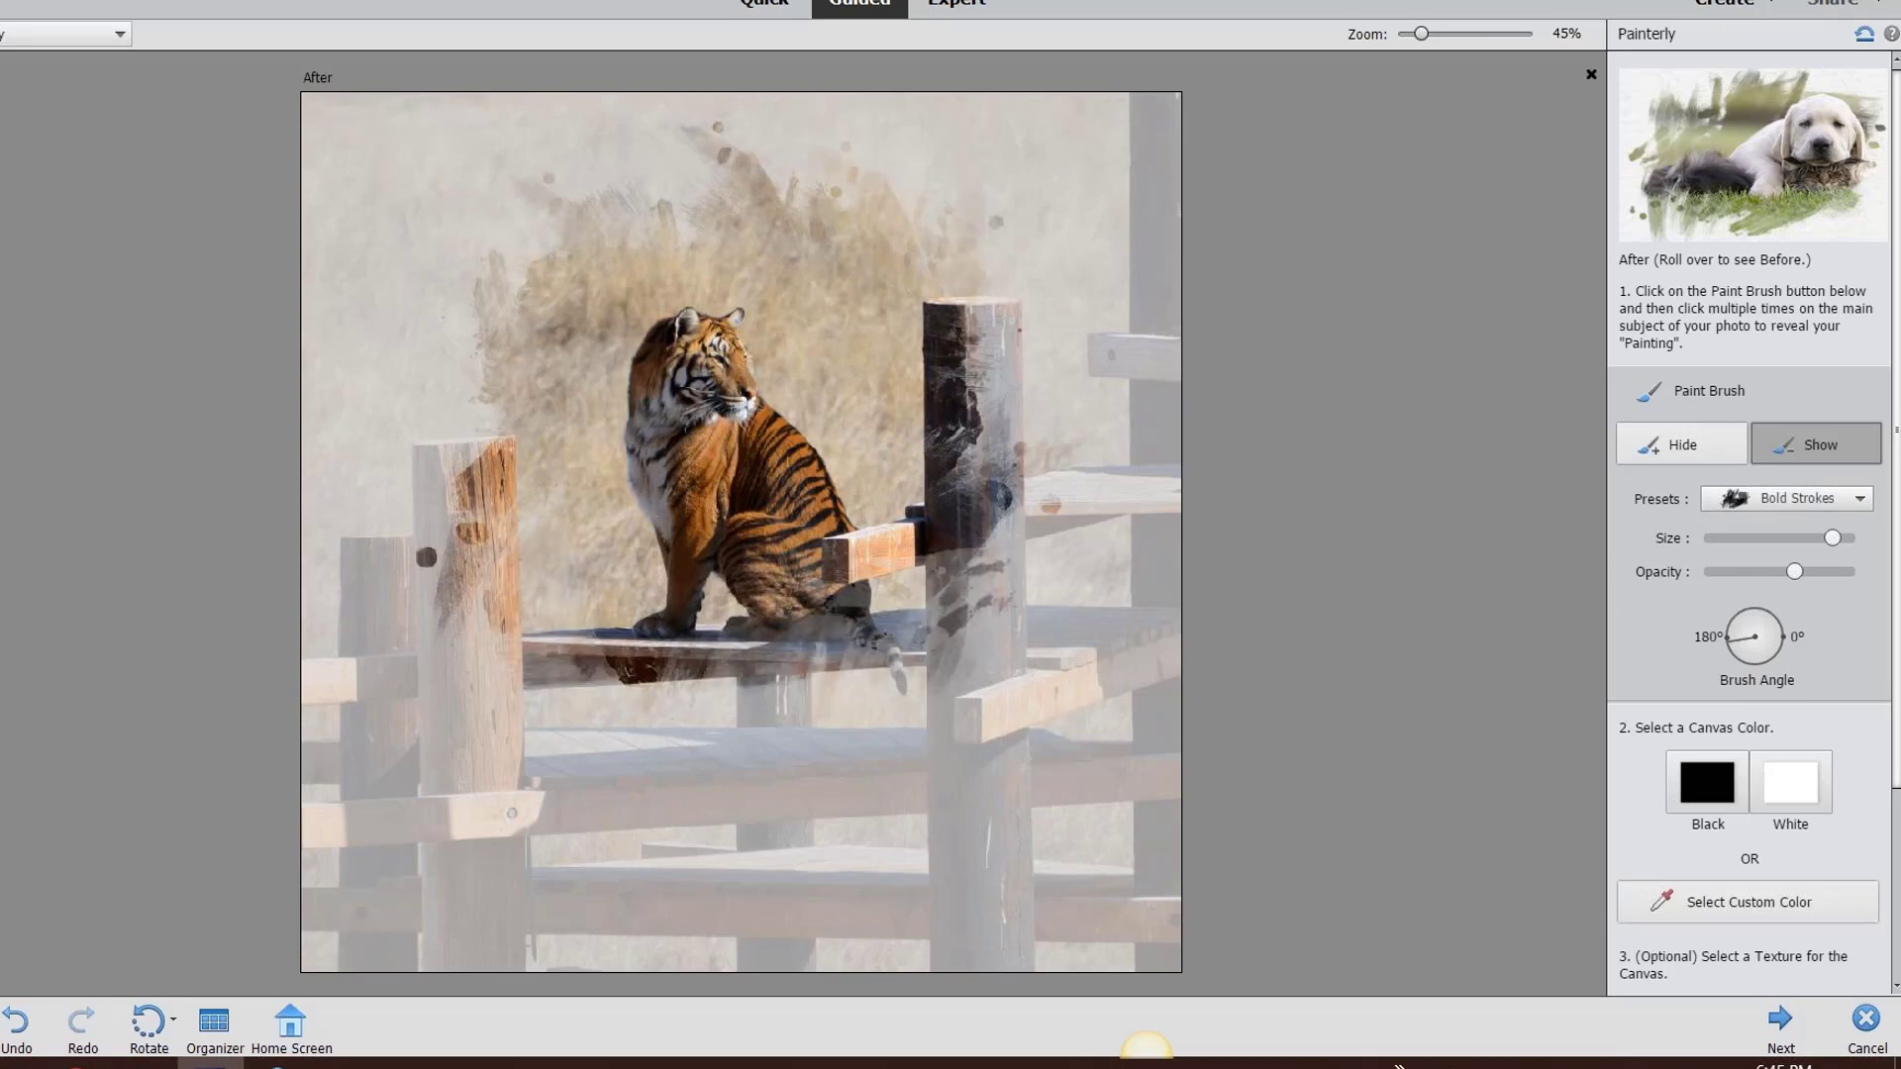
Make the canvas Black and add strokes over the fence posts, rail and lower boards
left_click(1707, 773)
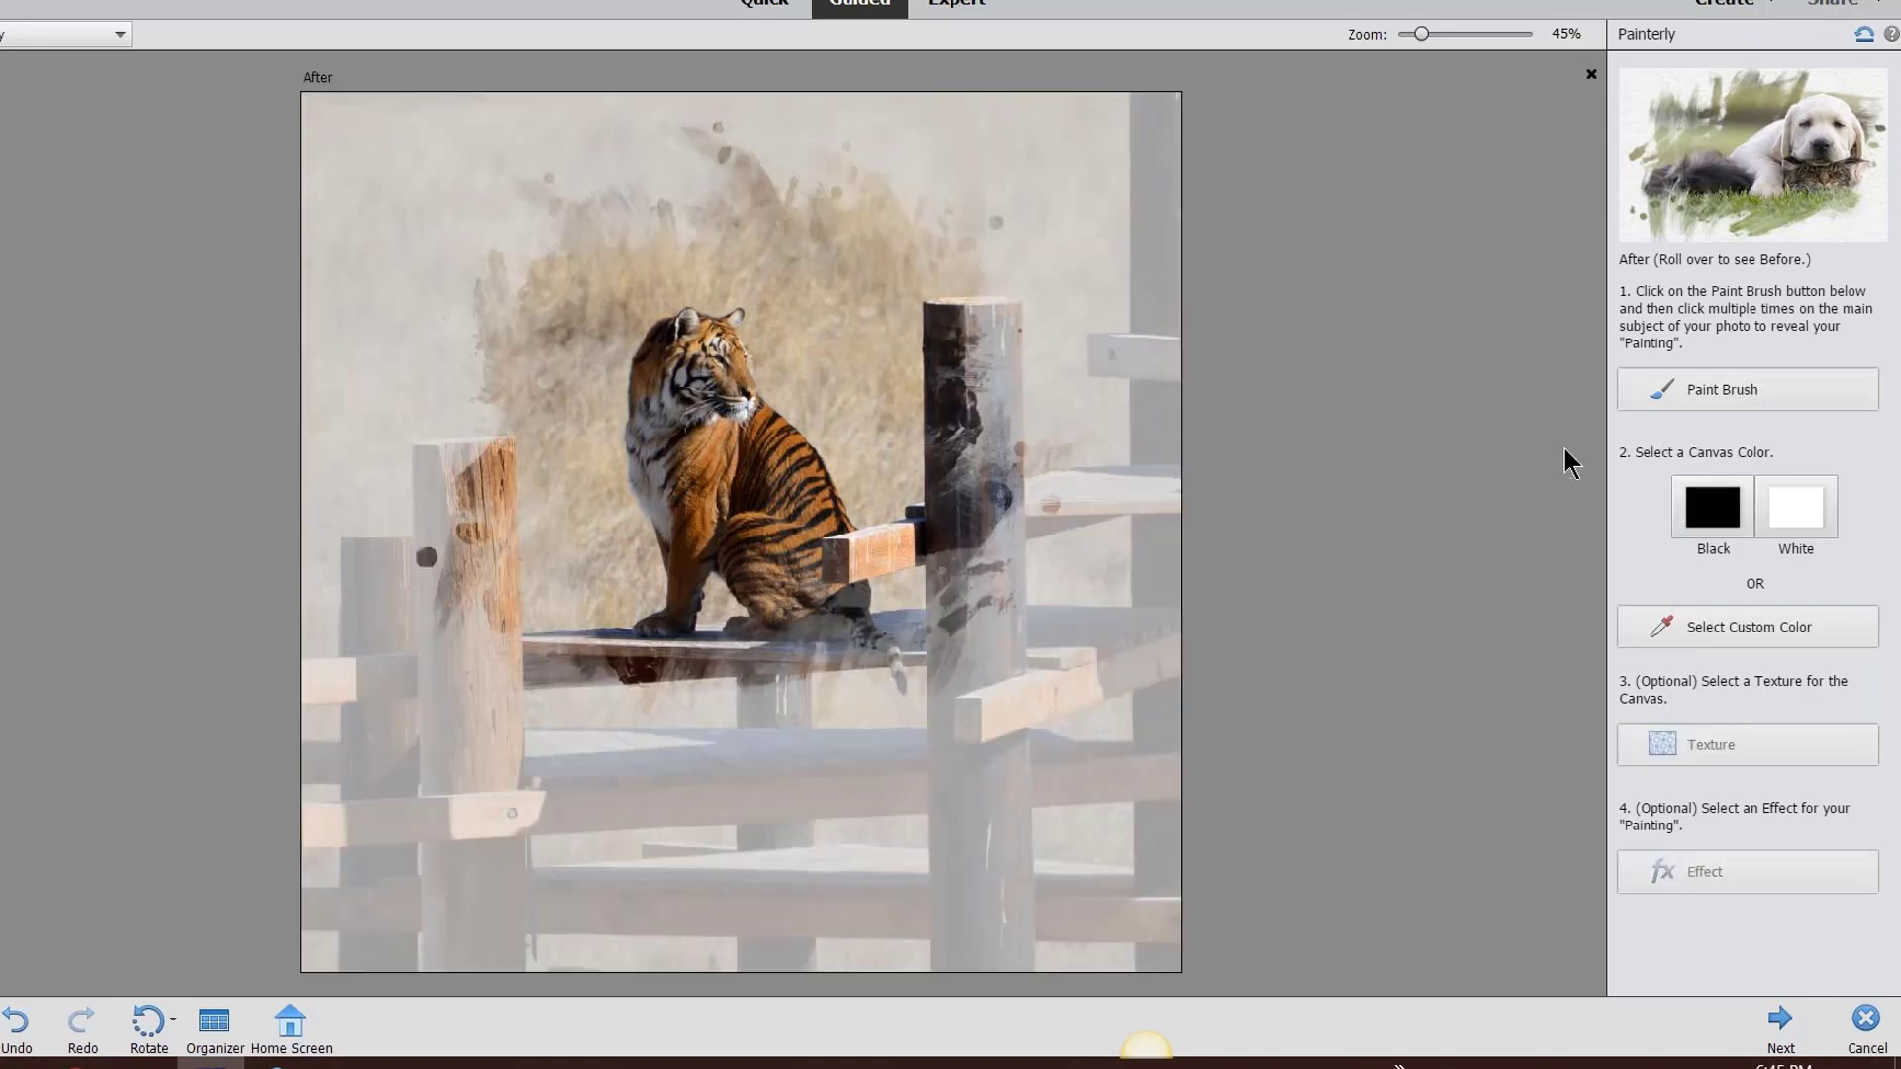
left_click(1690, 389)
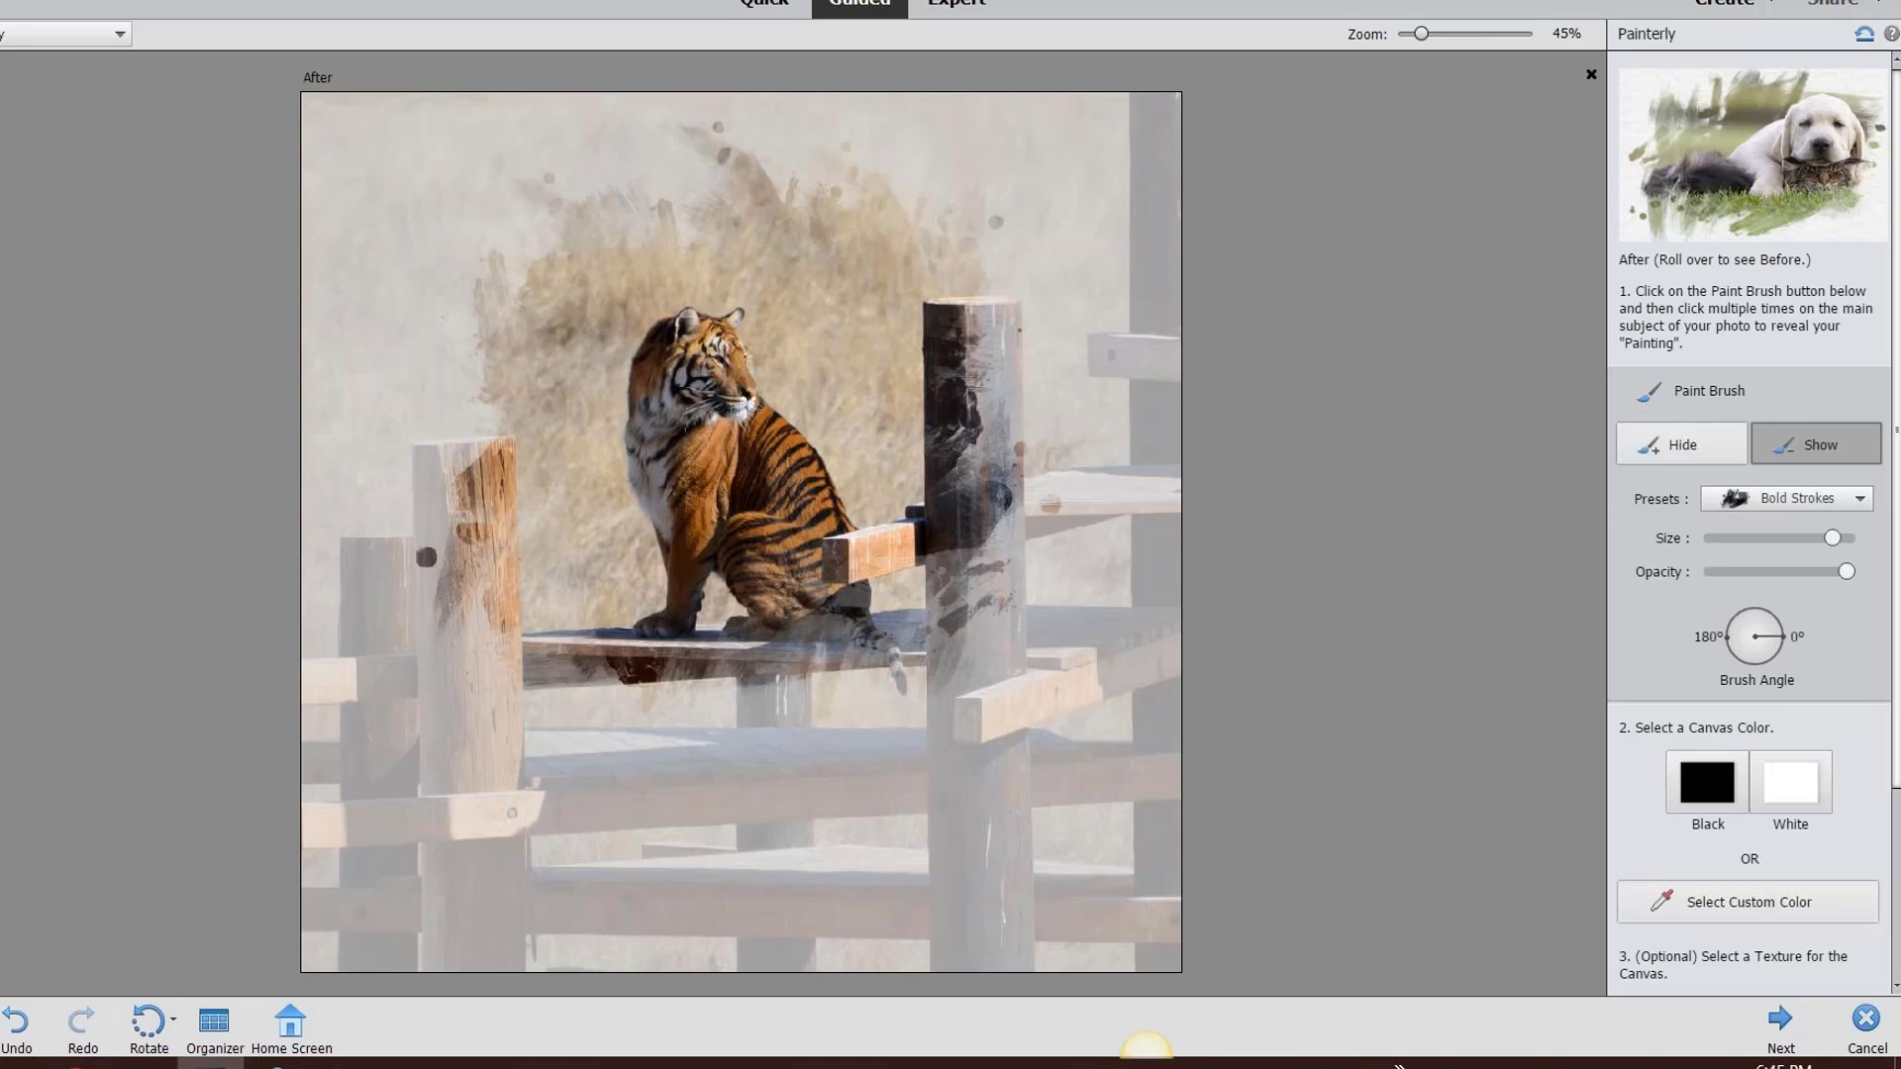
left_click(1155, 440)
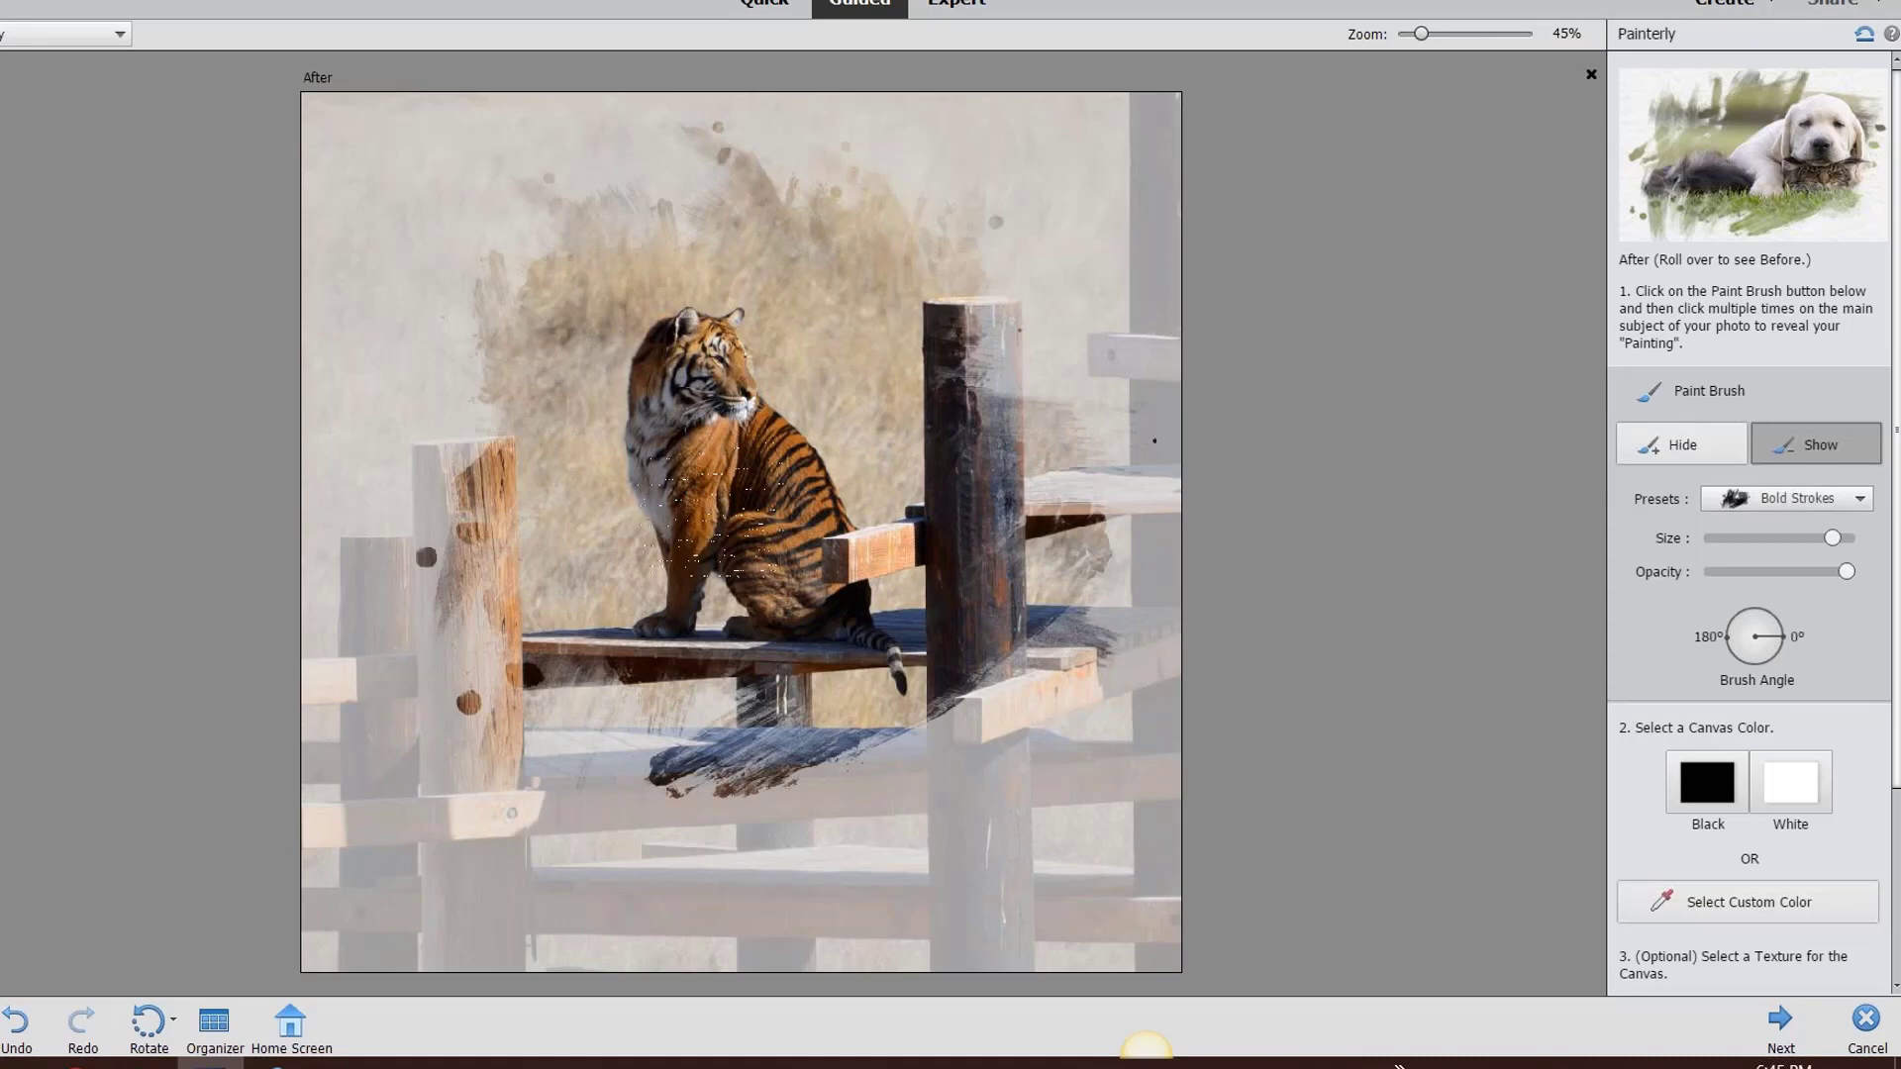
left_click(713, 515)
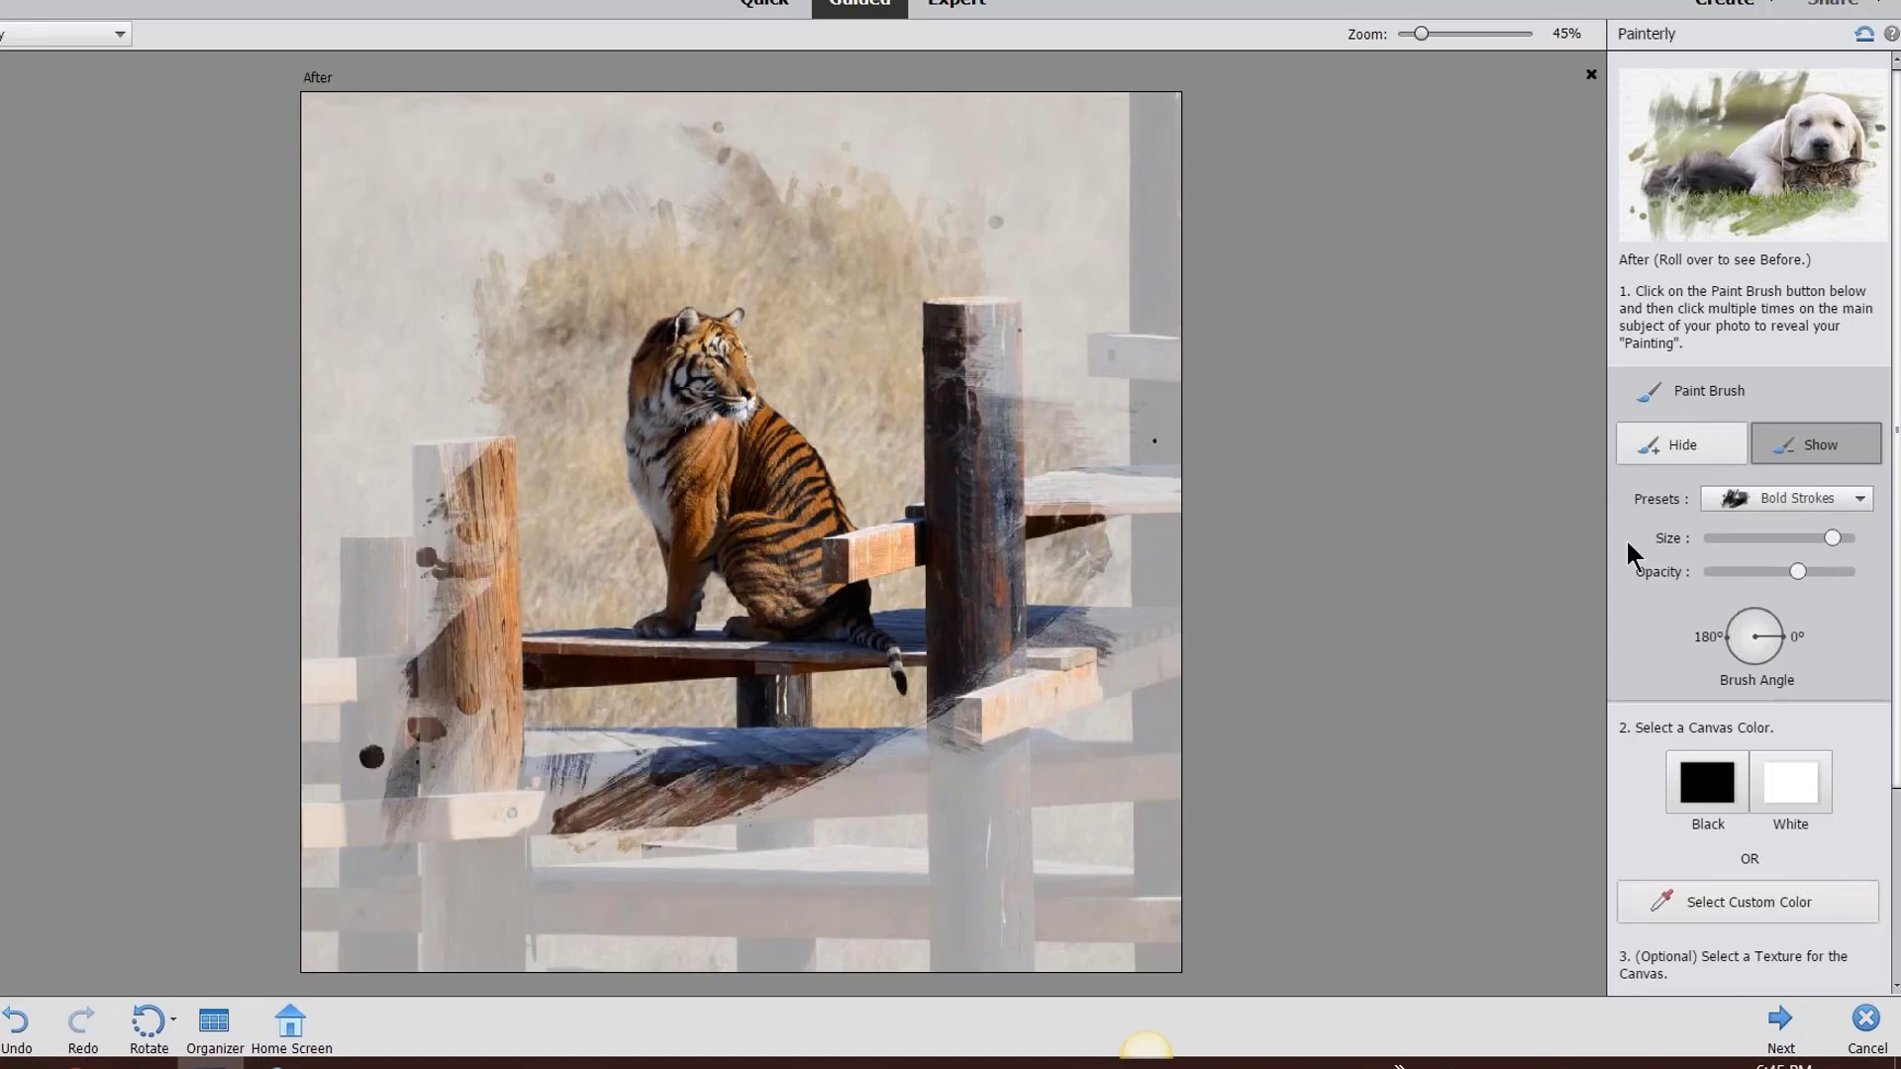
left_click(698, 252)
left_click(1721, 778)
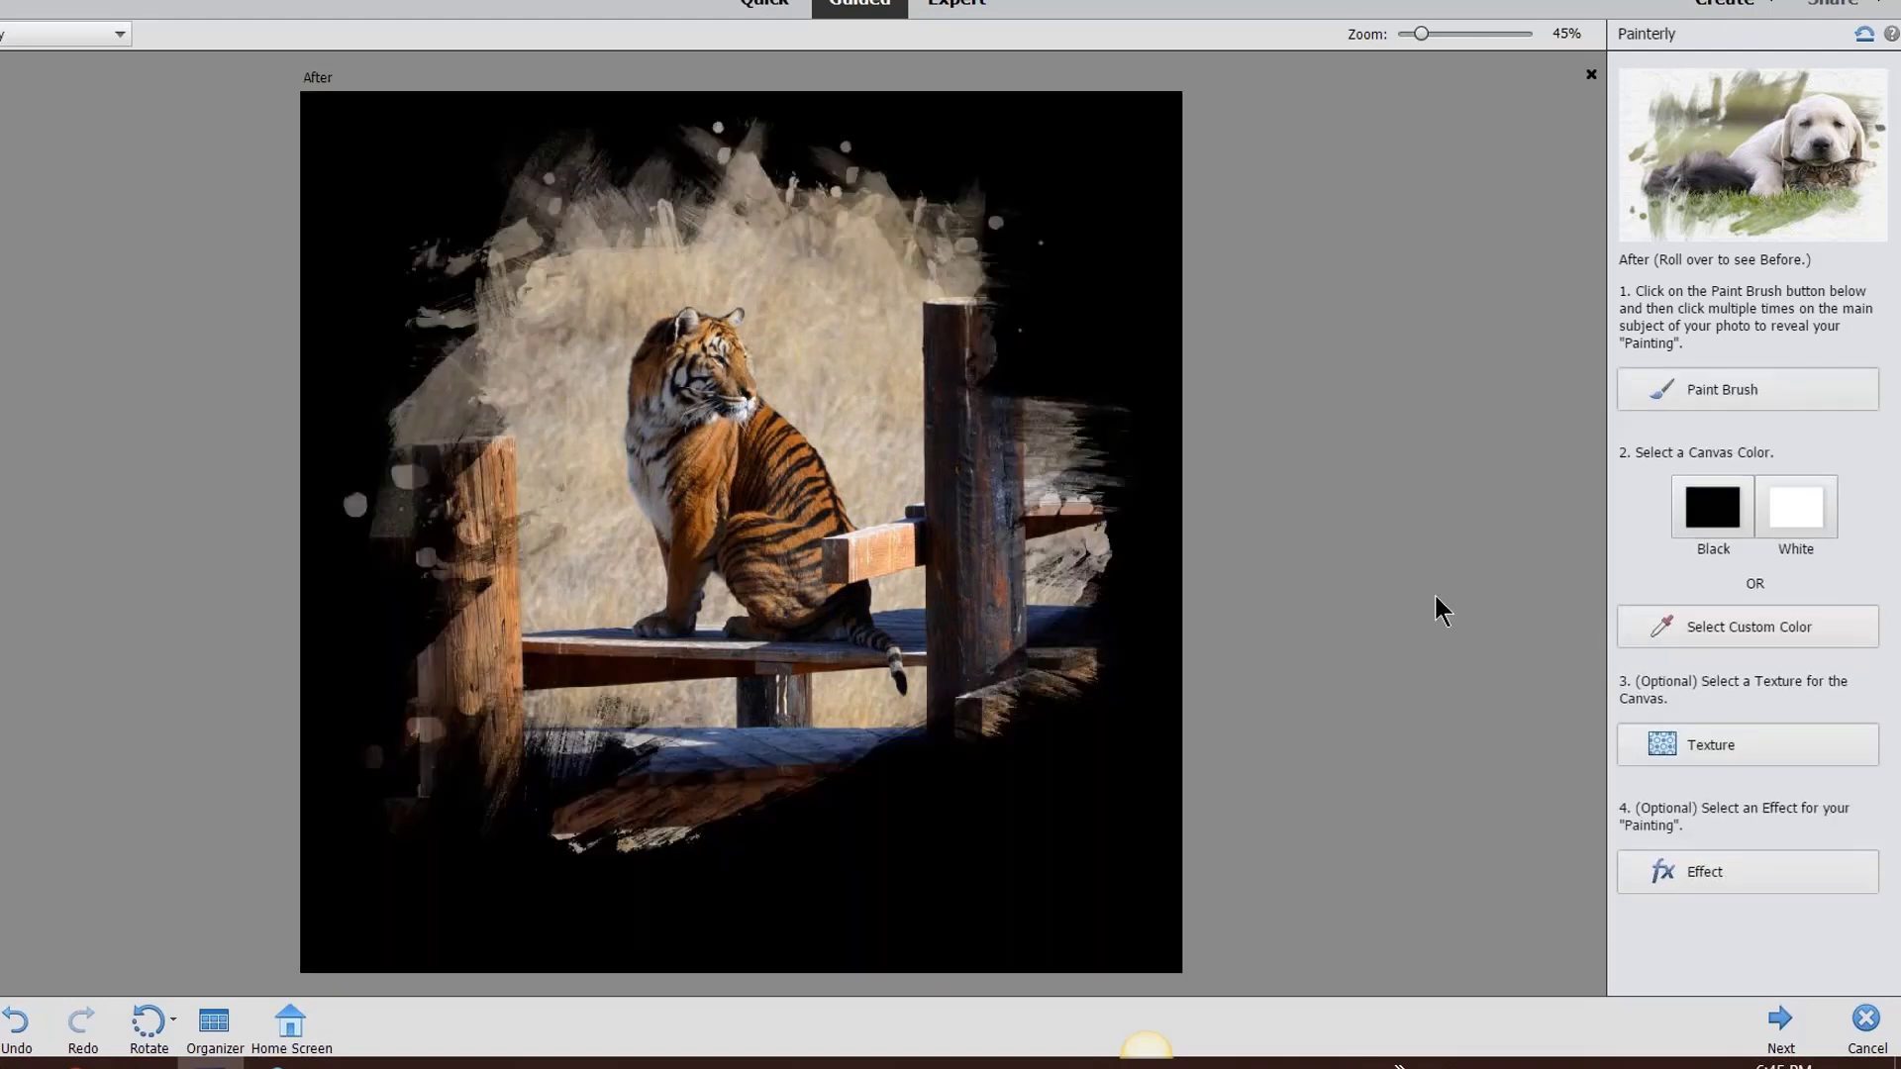
Apply the second painting effect to the tiger and finish the Painterly guided edit
left_click(1721, 627)
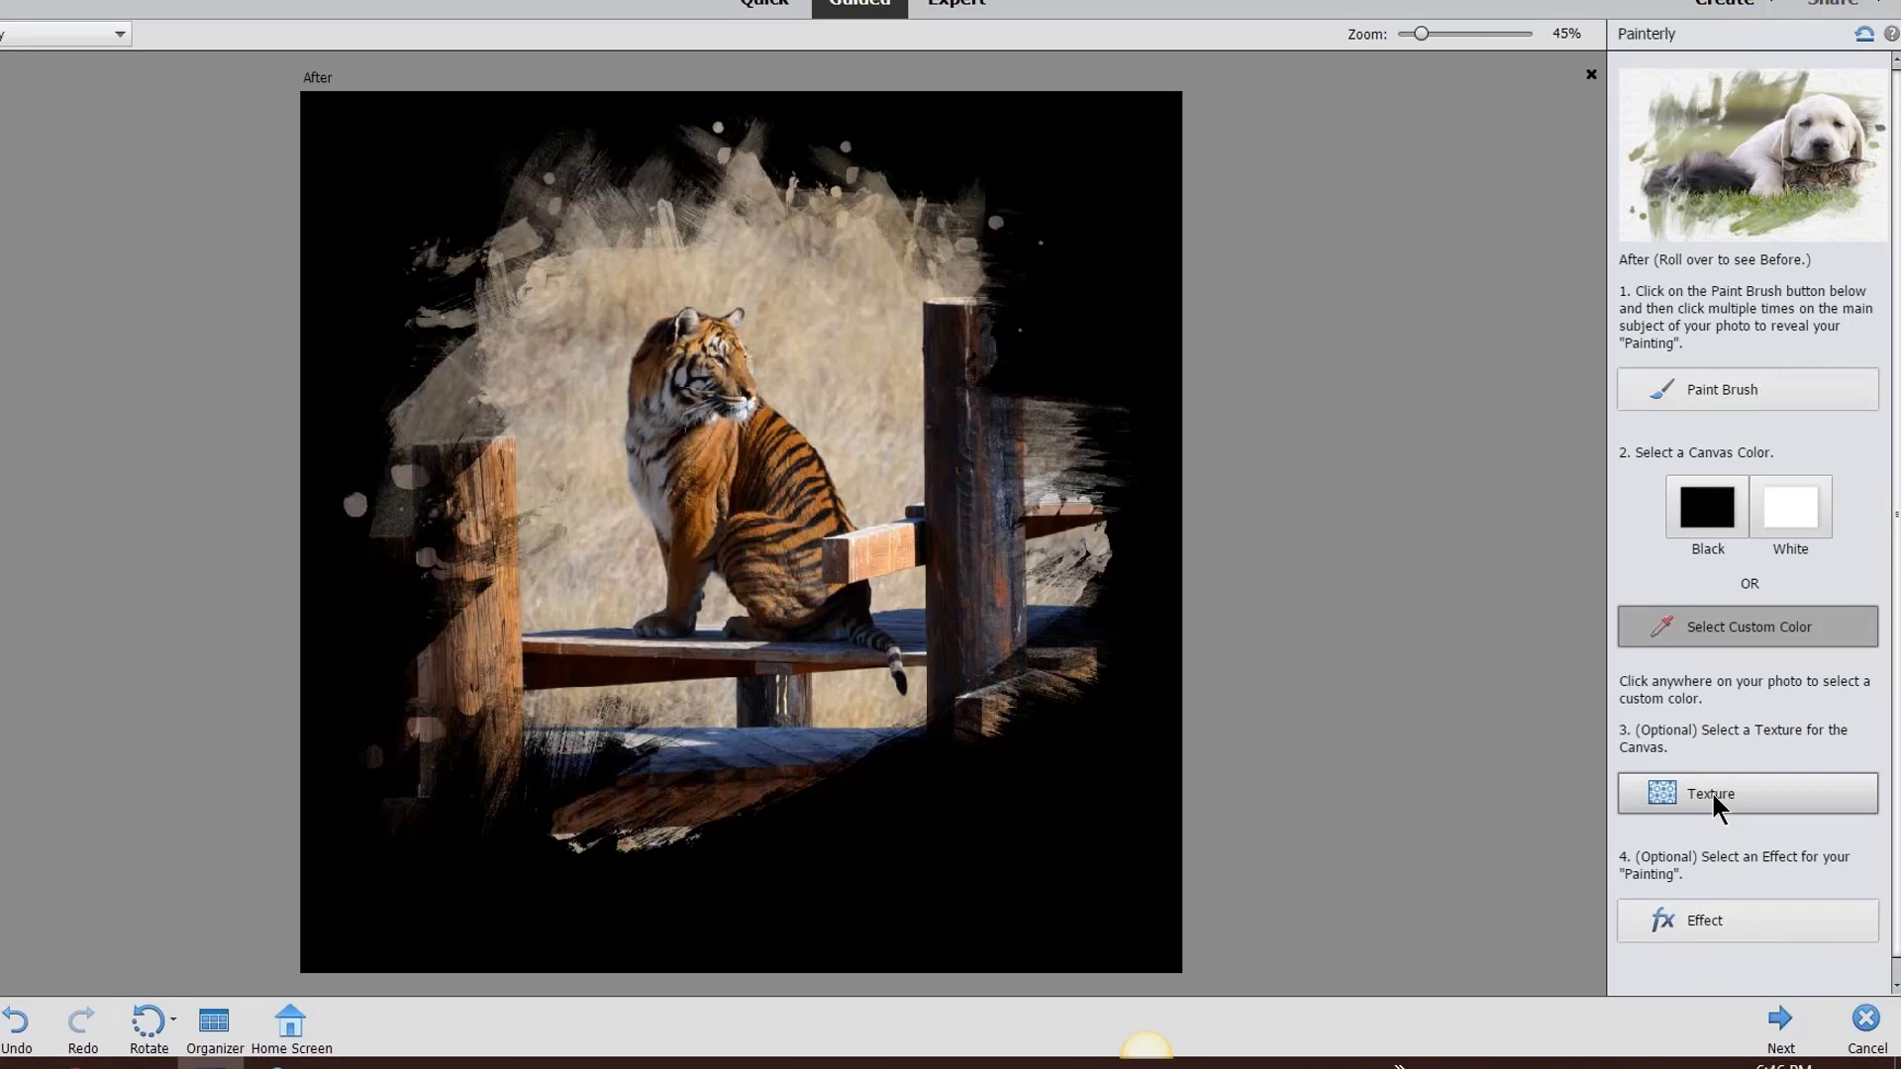
left_click(1723, 916)
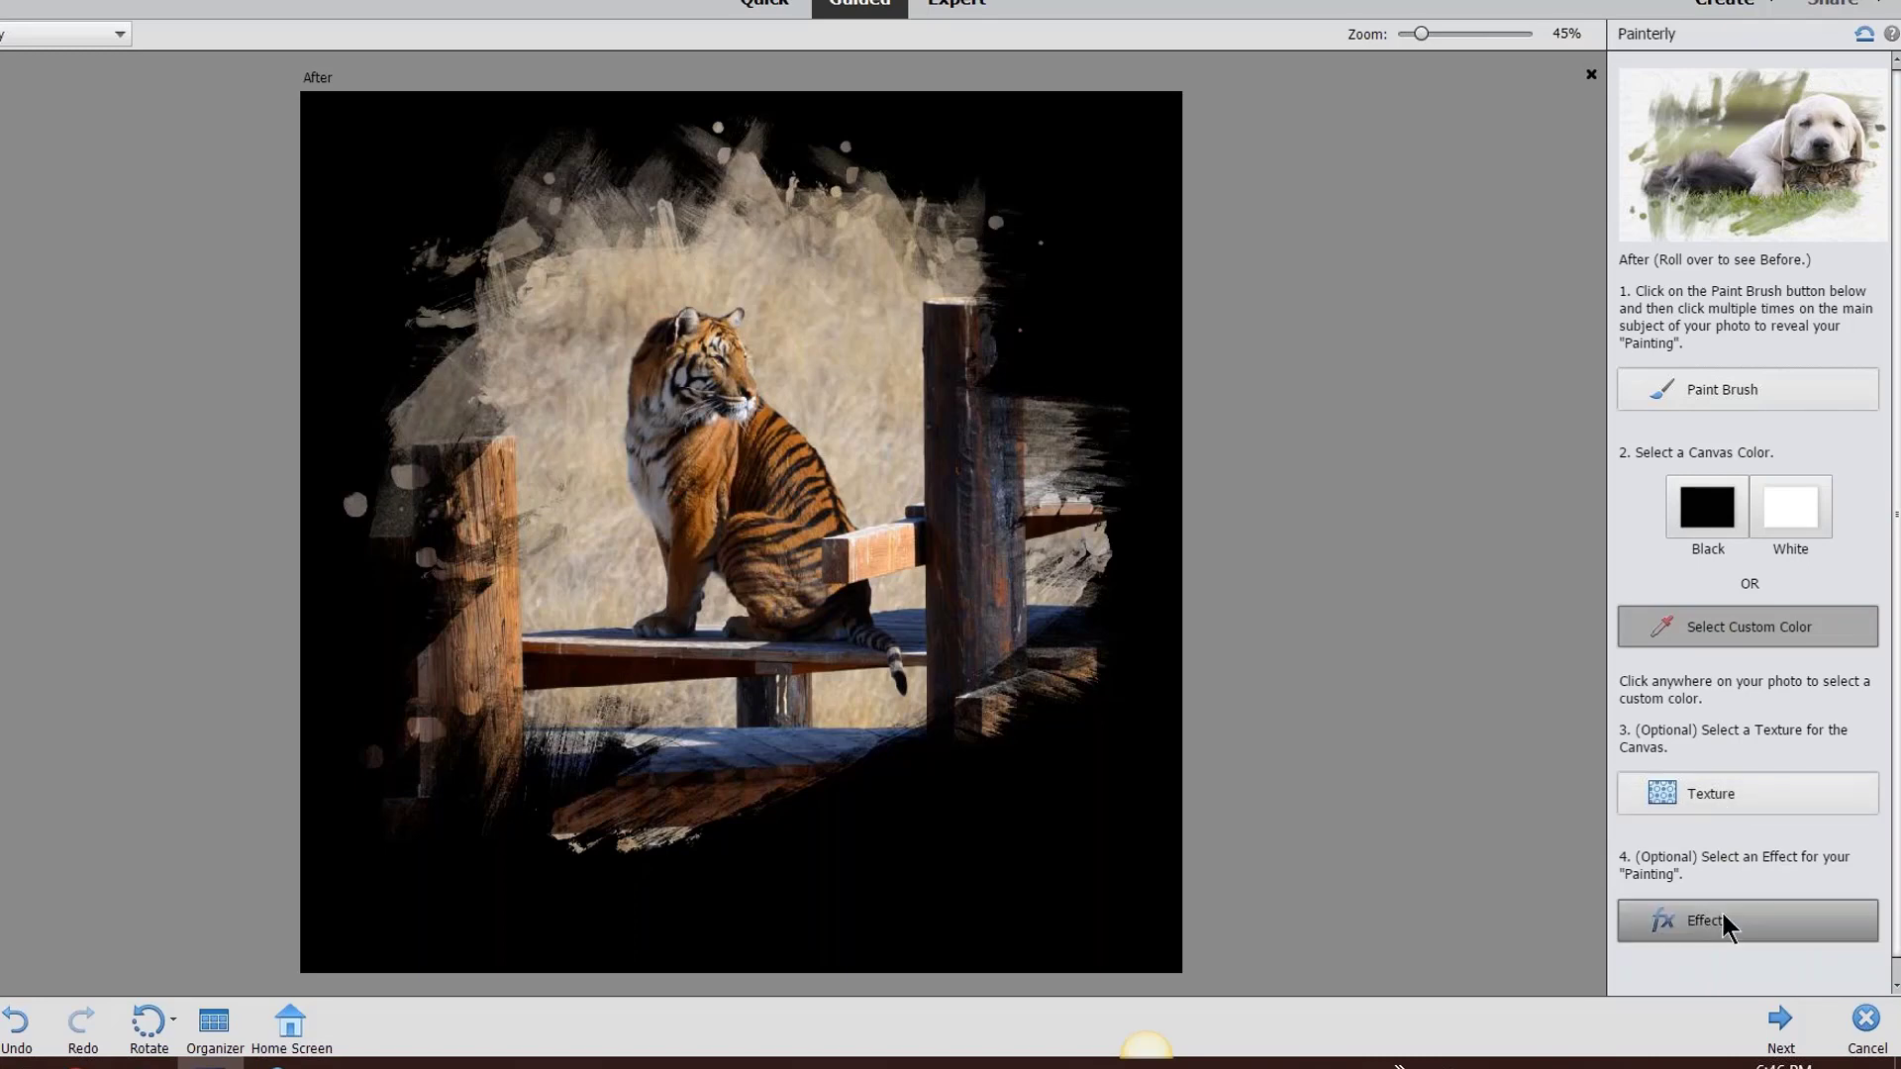
scroll(1790, 921, "down", 2)
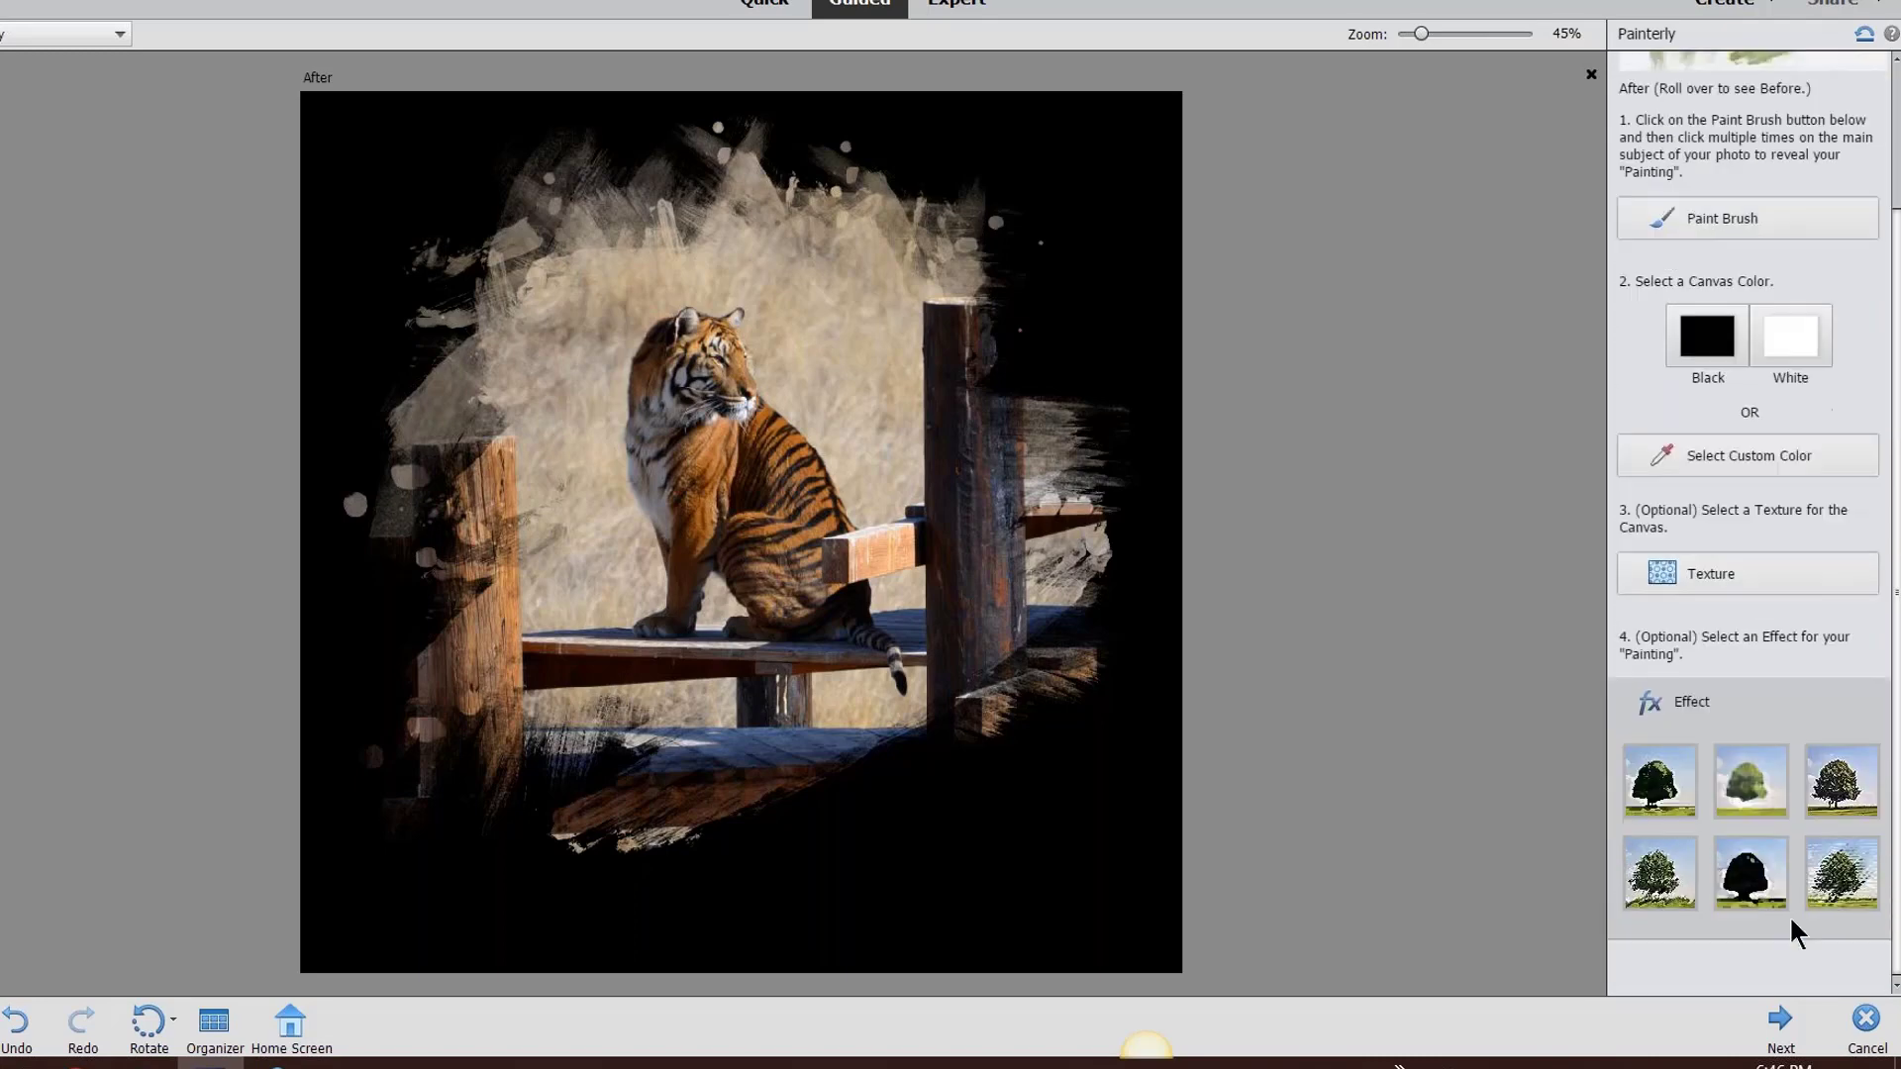
left_click(1742, 792)
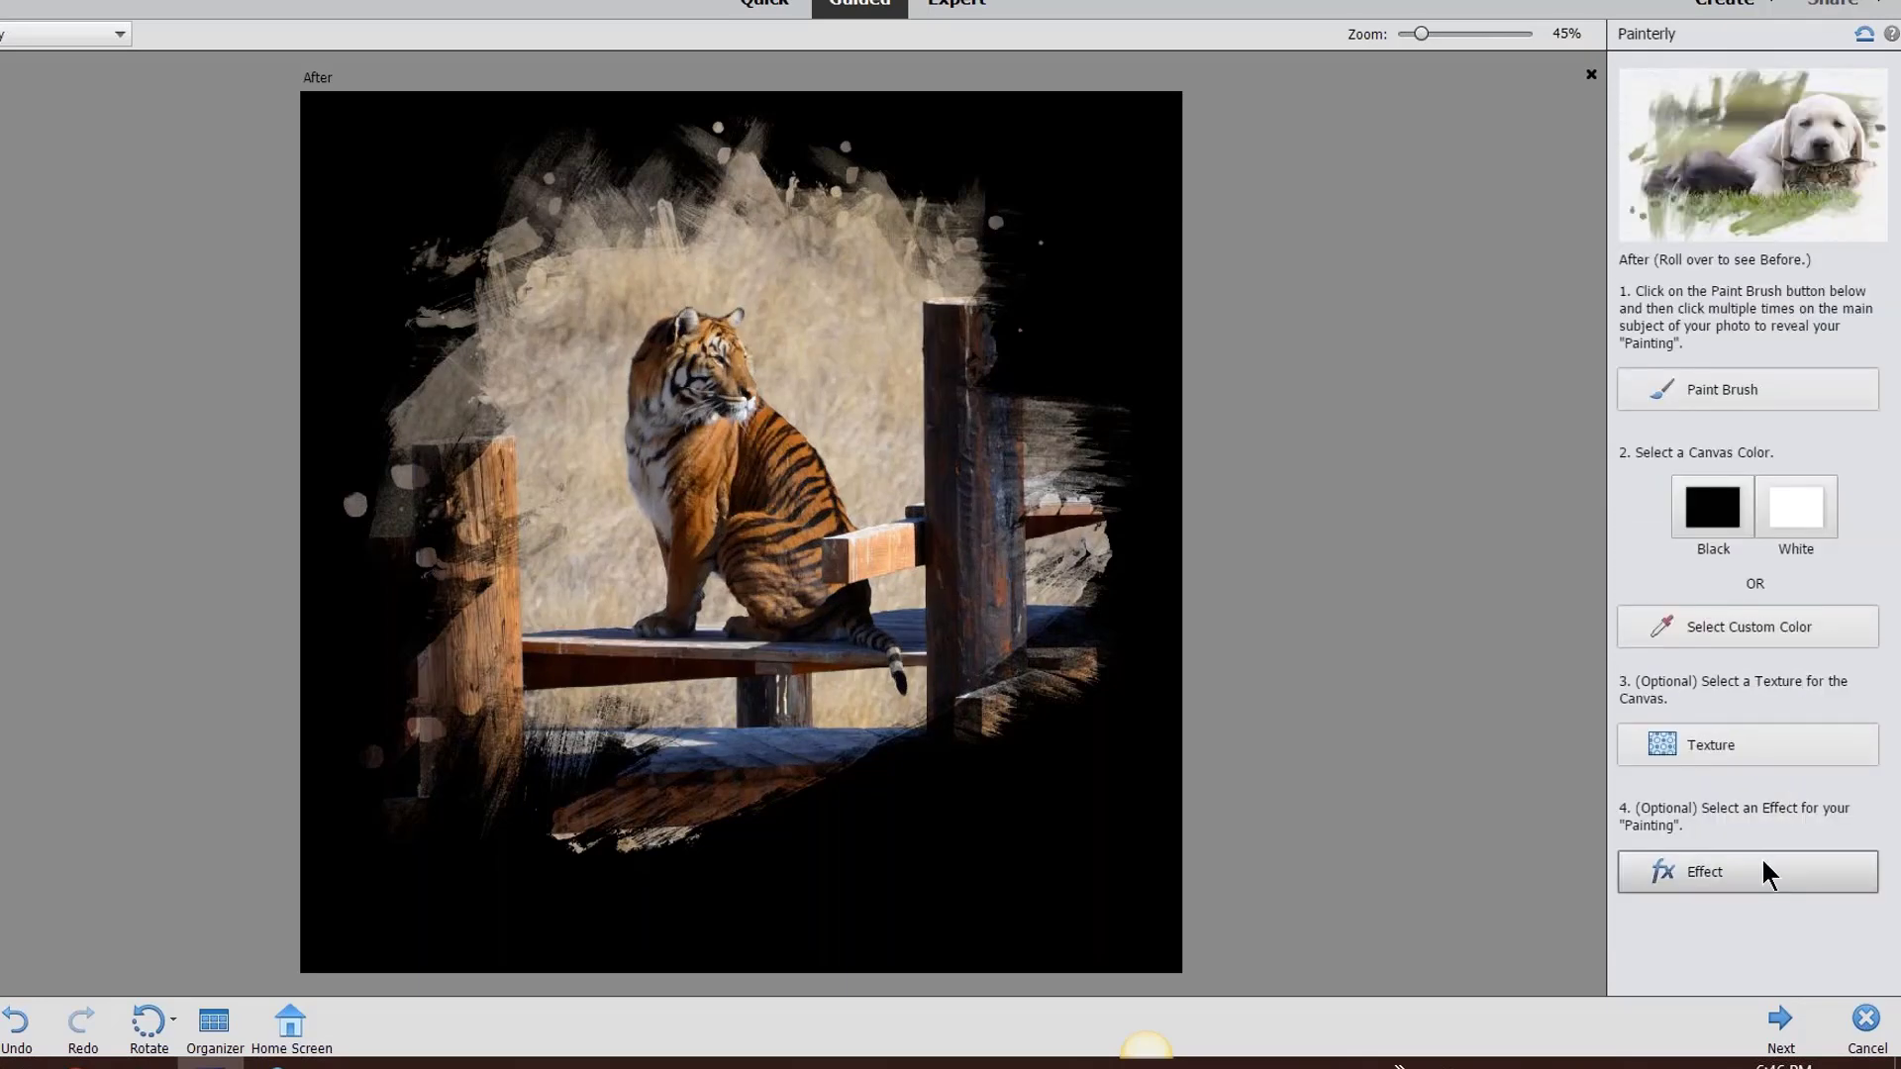
left_click(1764, 862)
scroll(1774, 764, "down", 3)
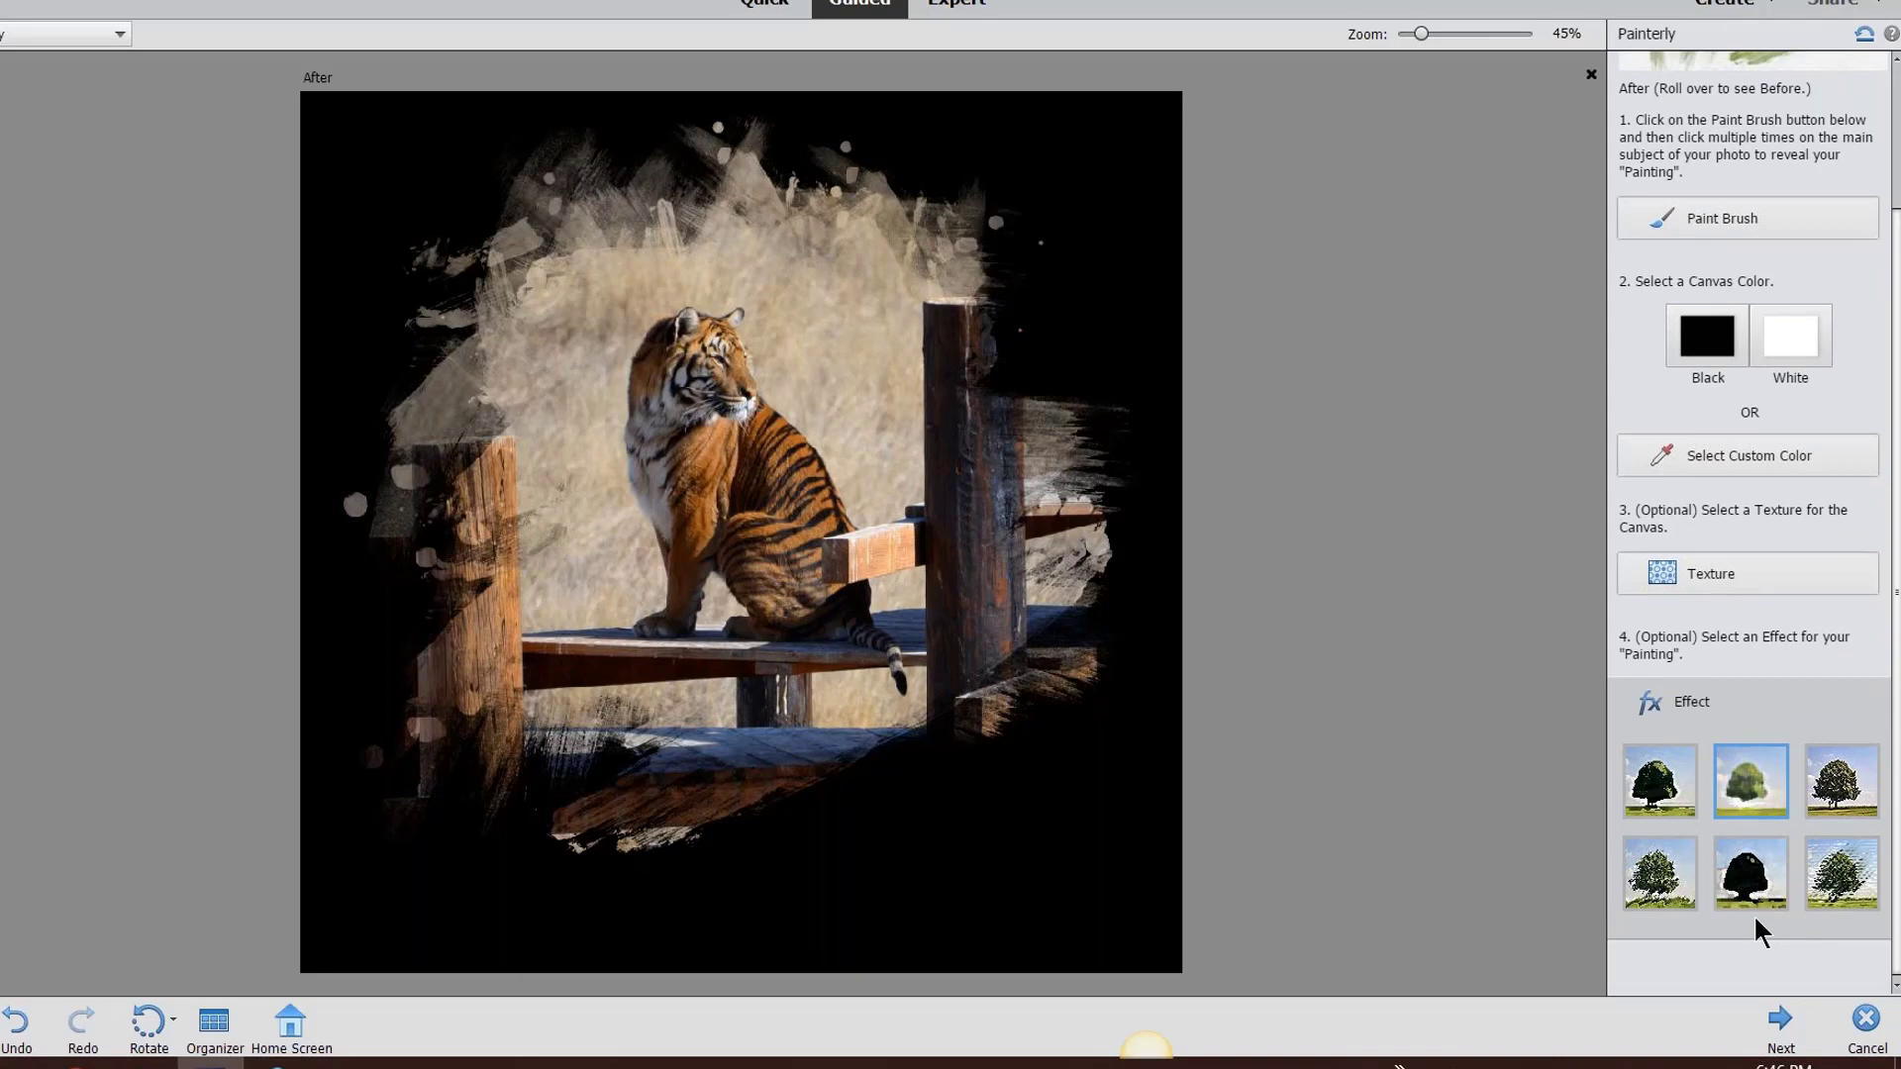
left_click(1782, 1022)
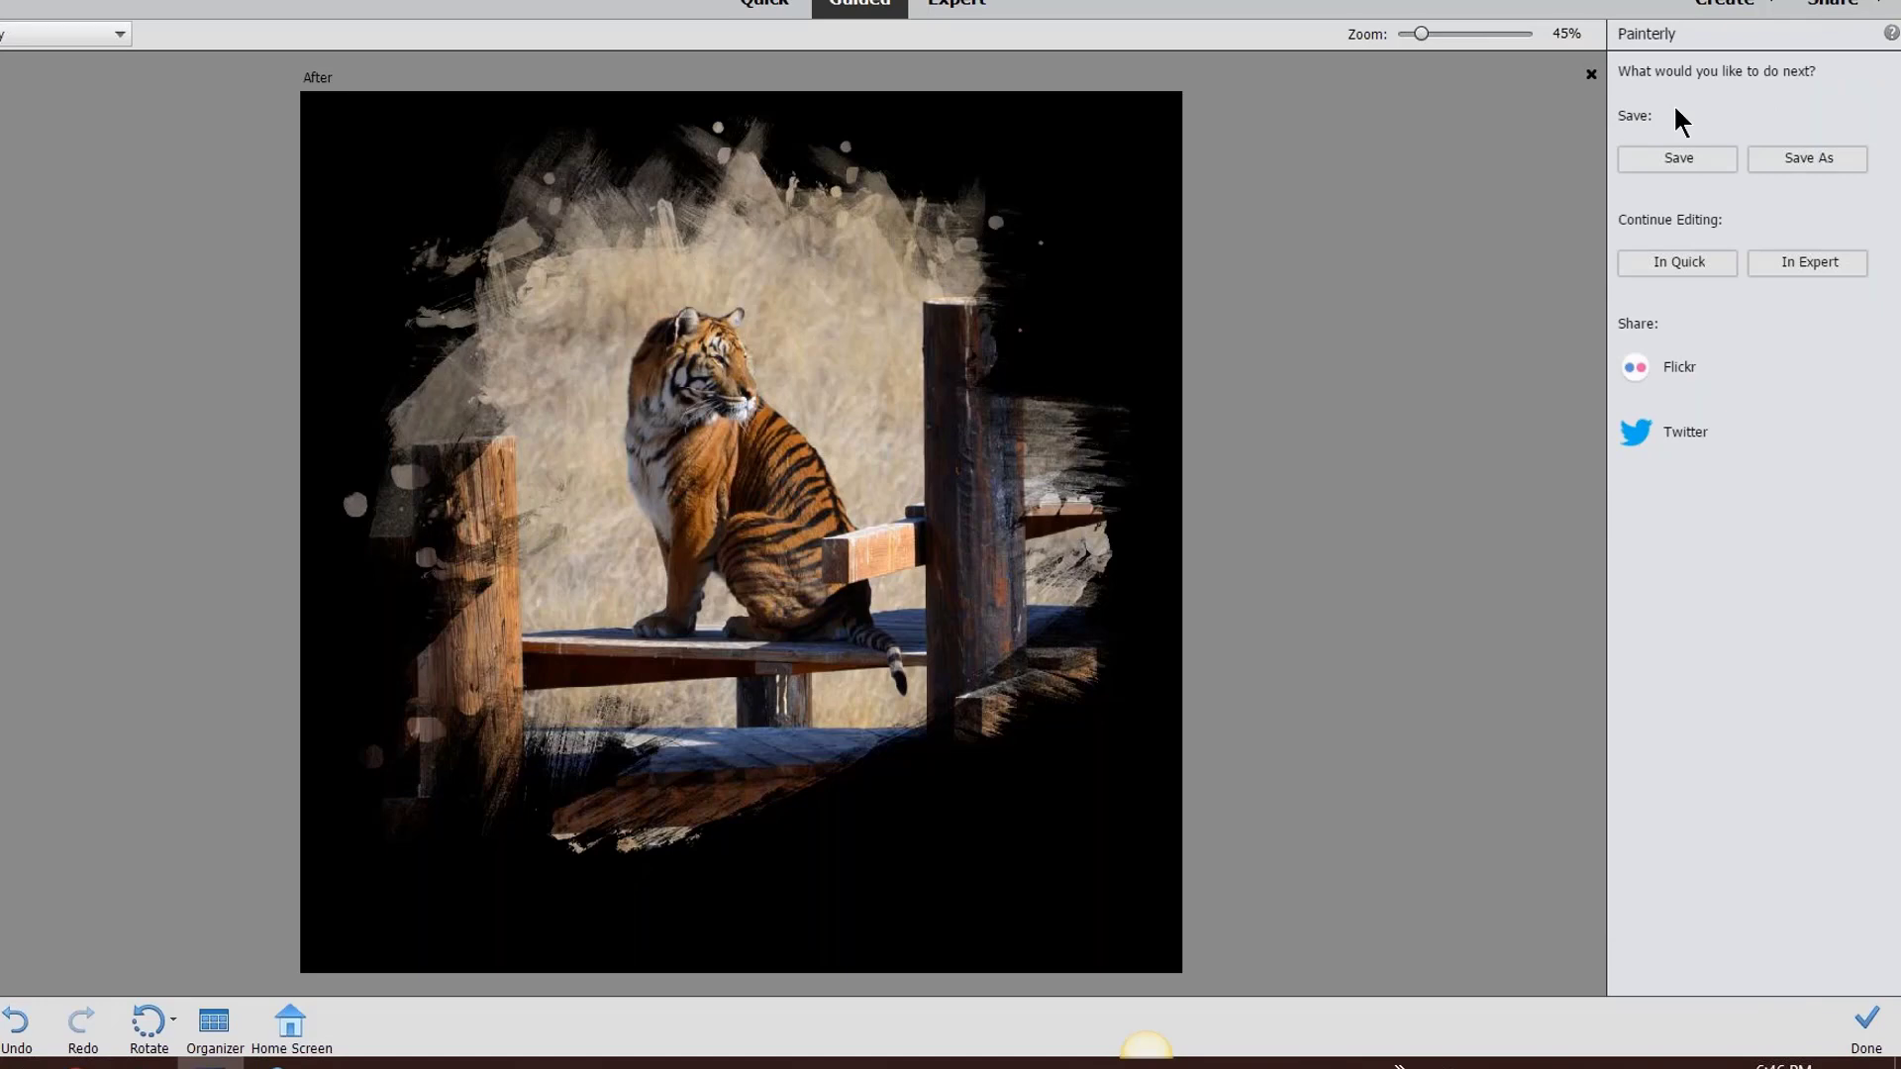
Open the painting in Expert mode and enlarge the document window to show the whole image
left_click(1771, 265)
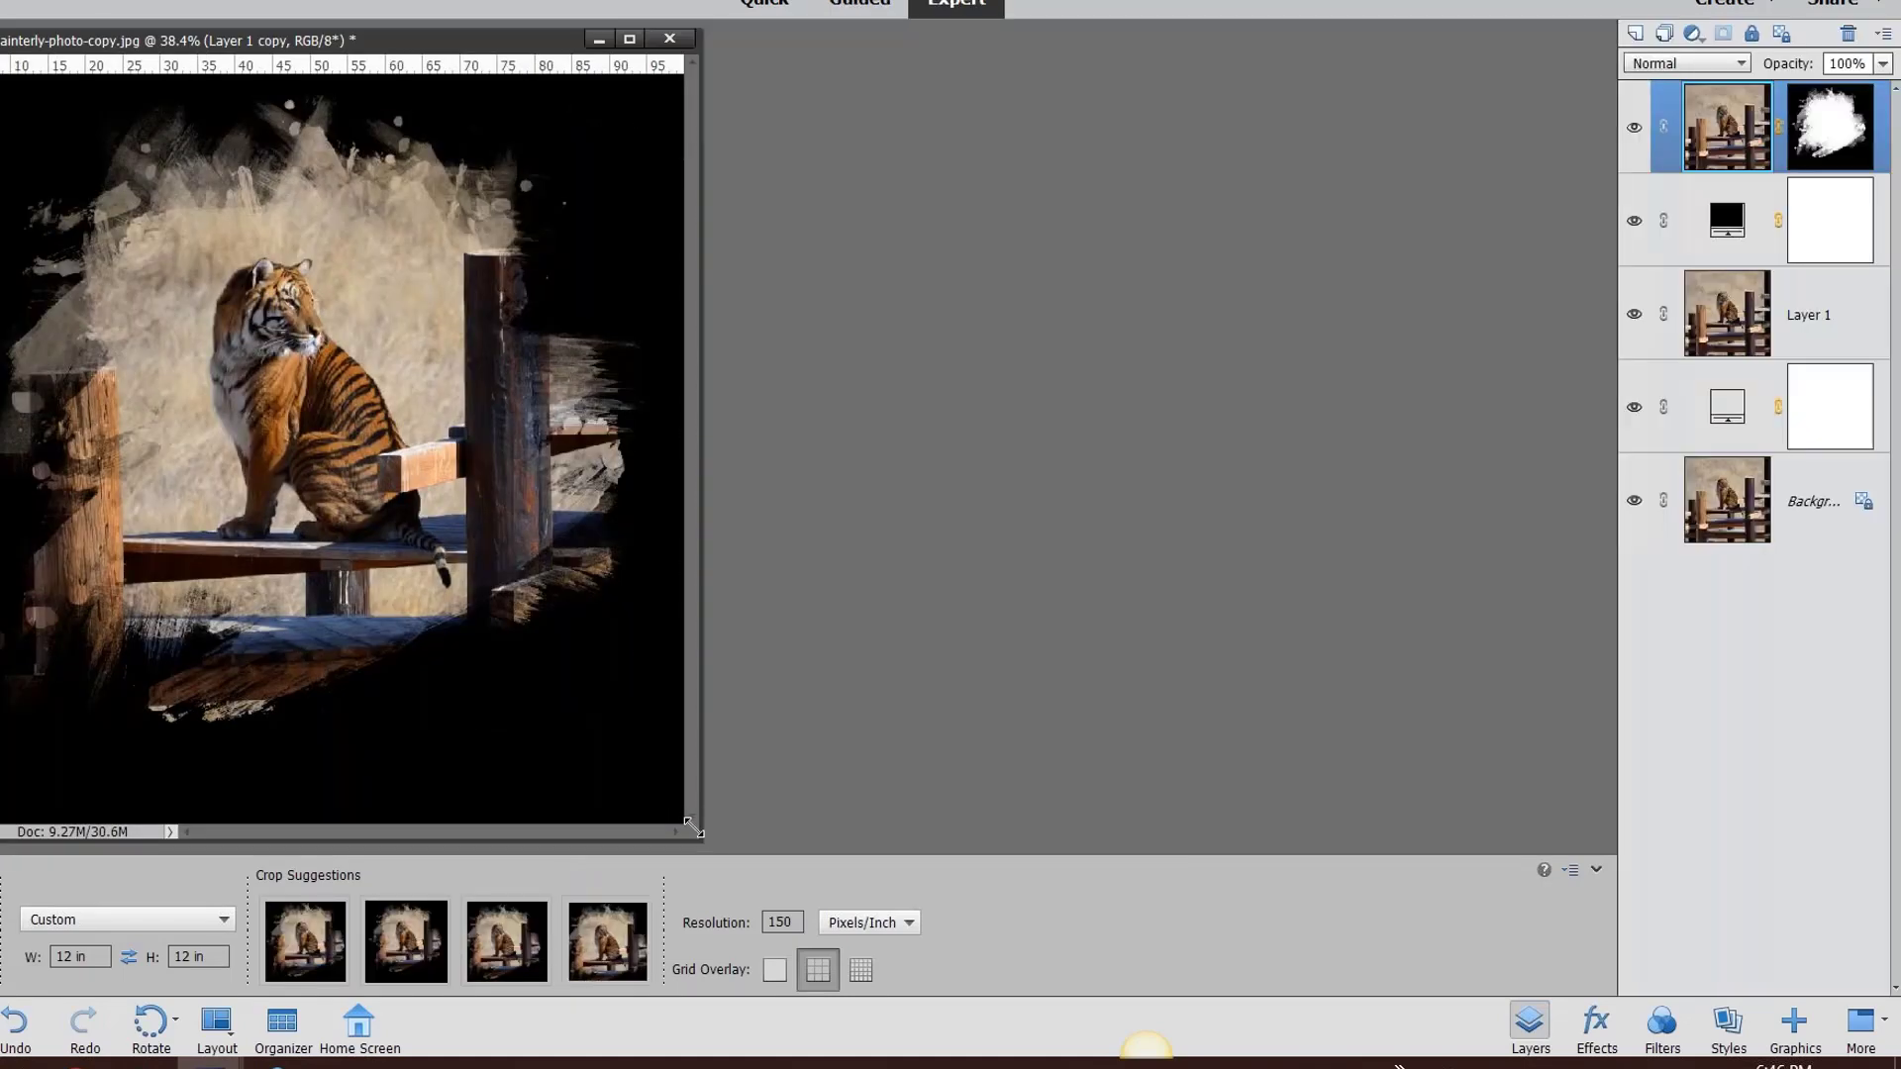
left_click_drag(693, 830, 1512, 901)
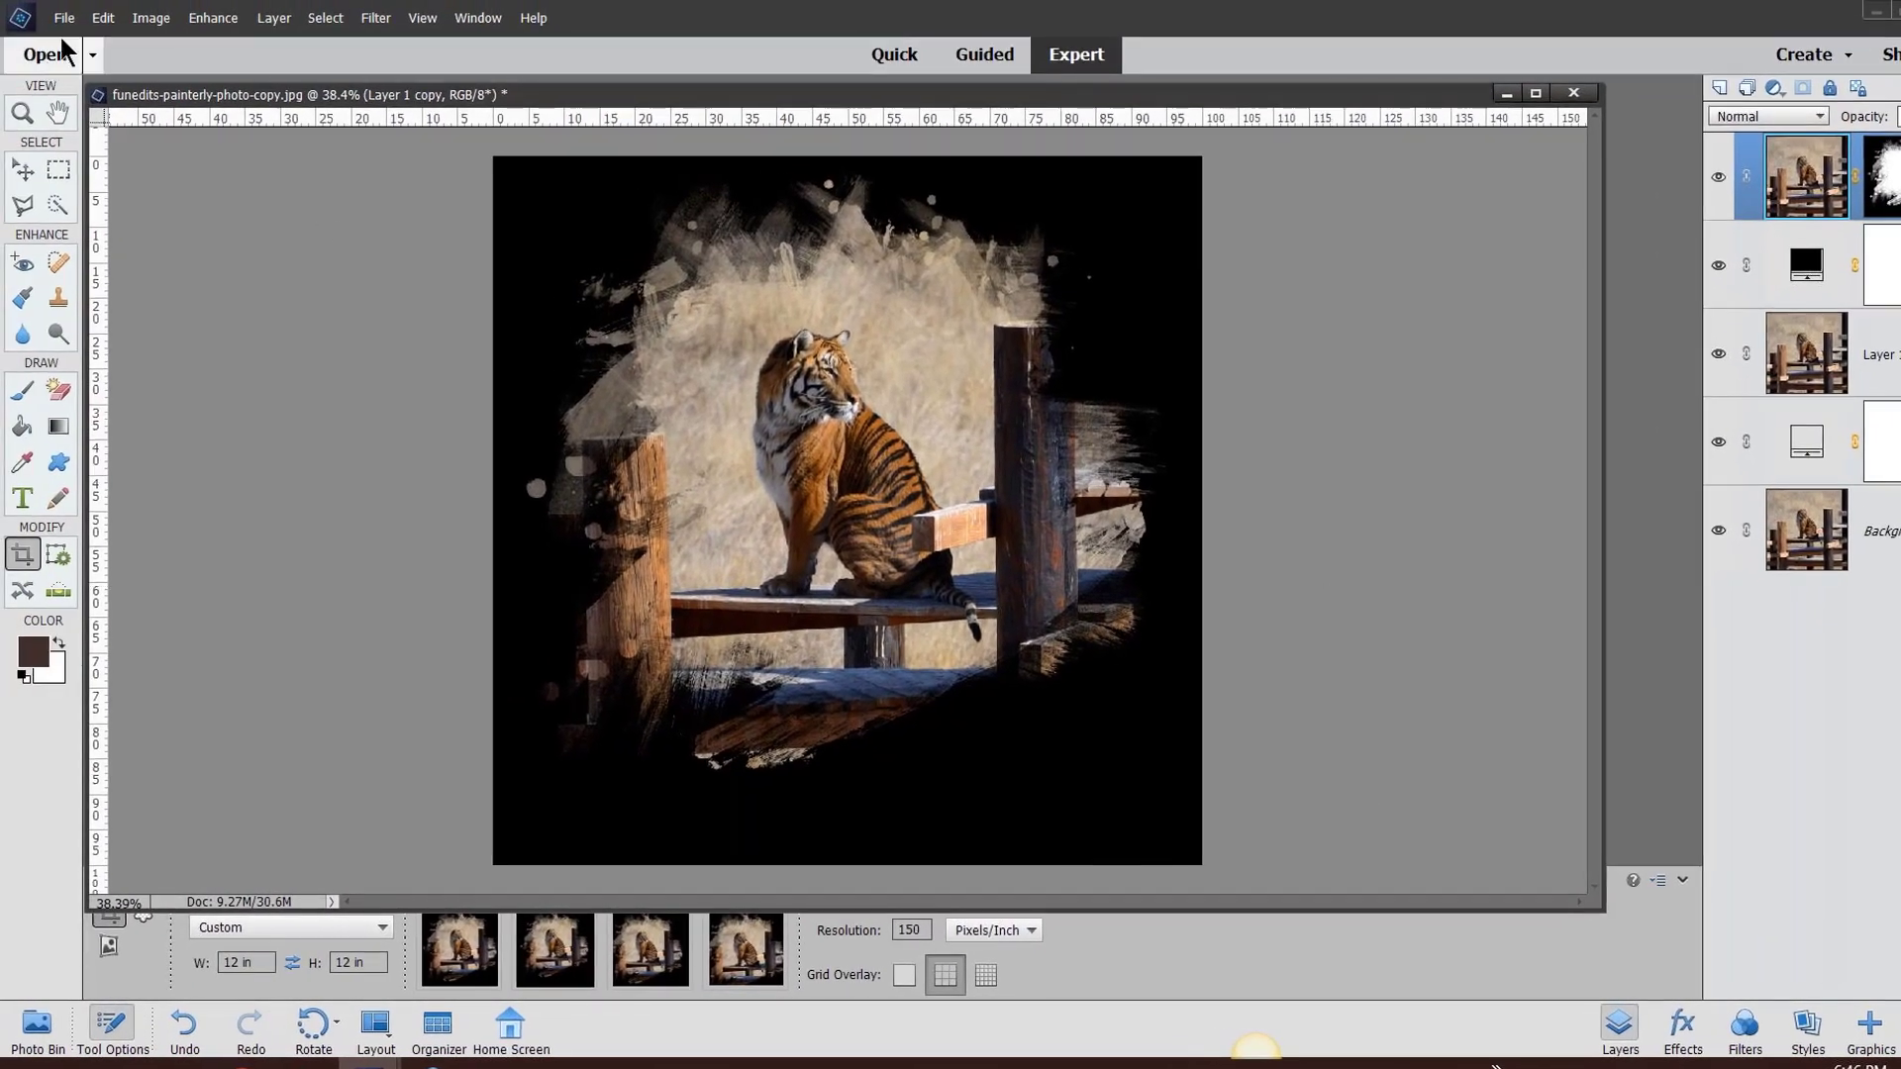
Save the layered image as TIFF 'funedits-painterly-photo-copy' with LZW compression
left_click(64, 17)
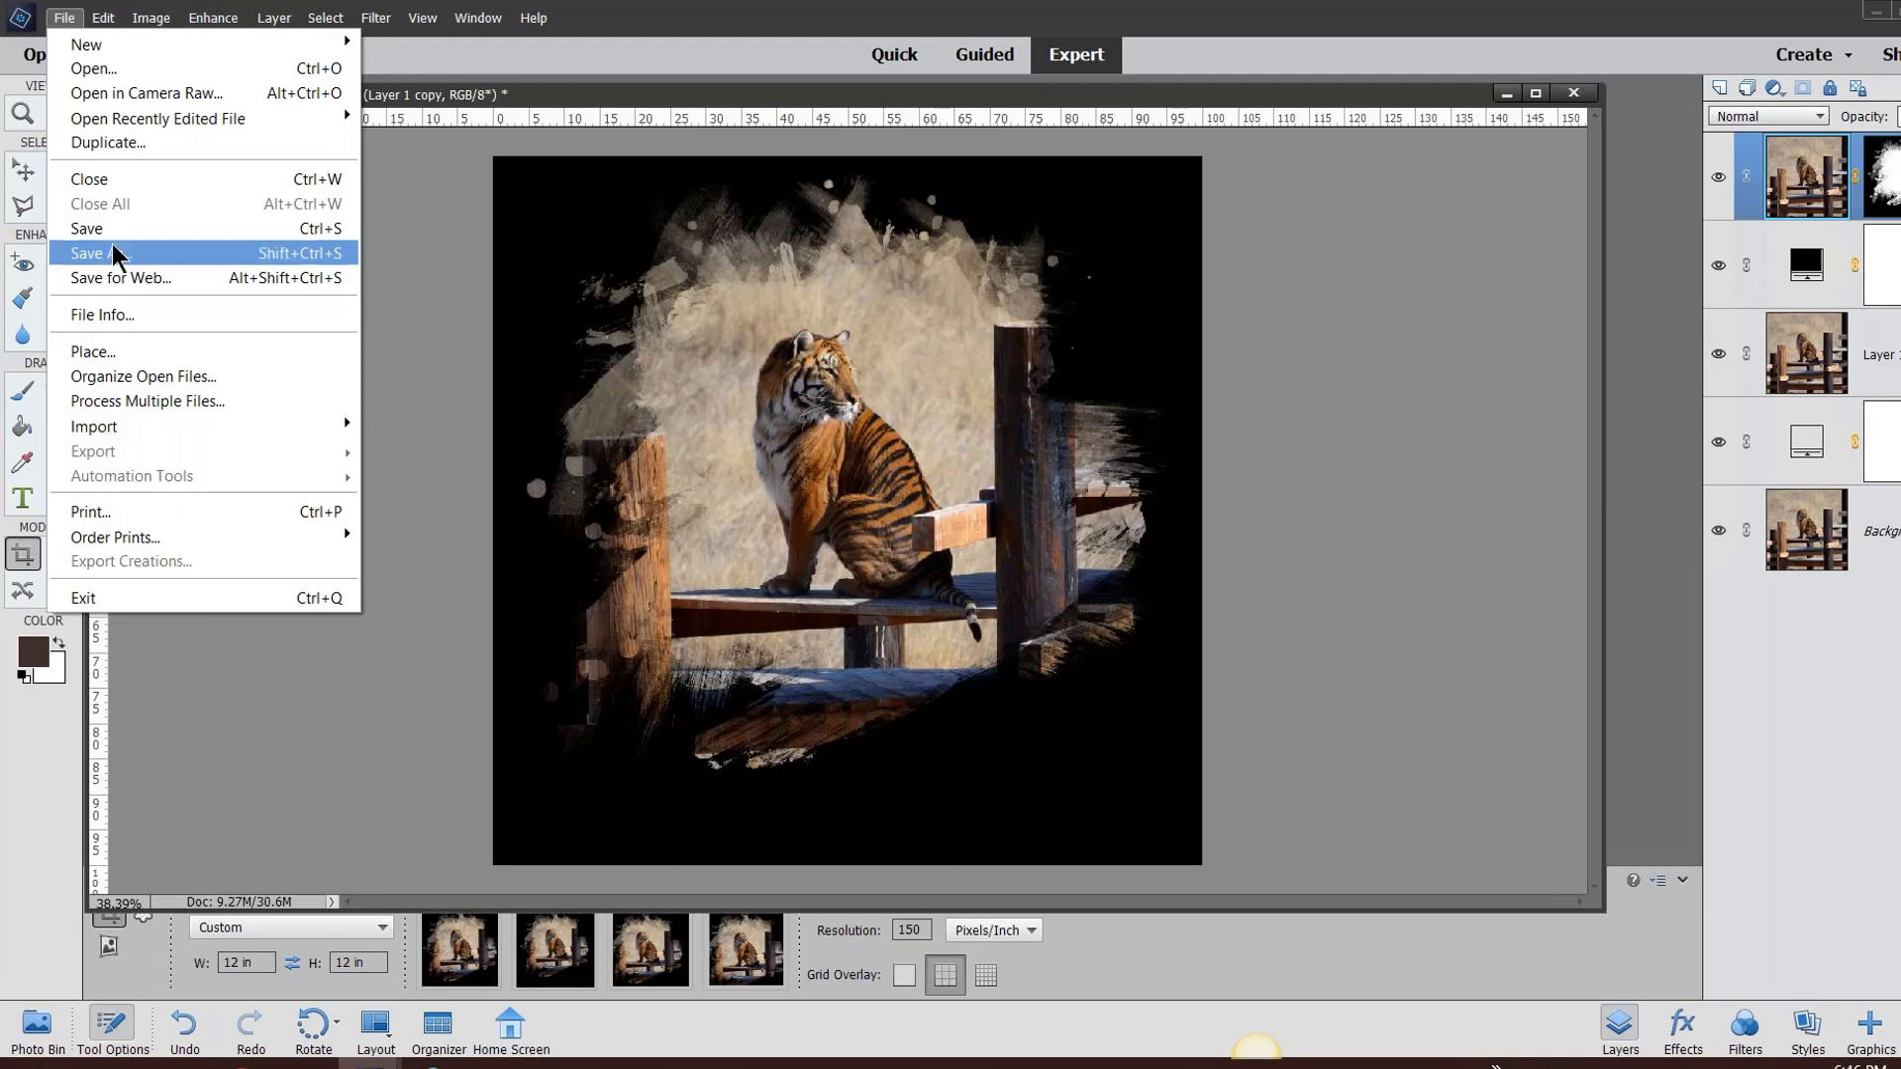
left_click(600, 98)
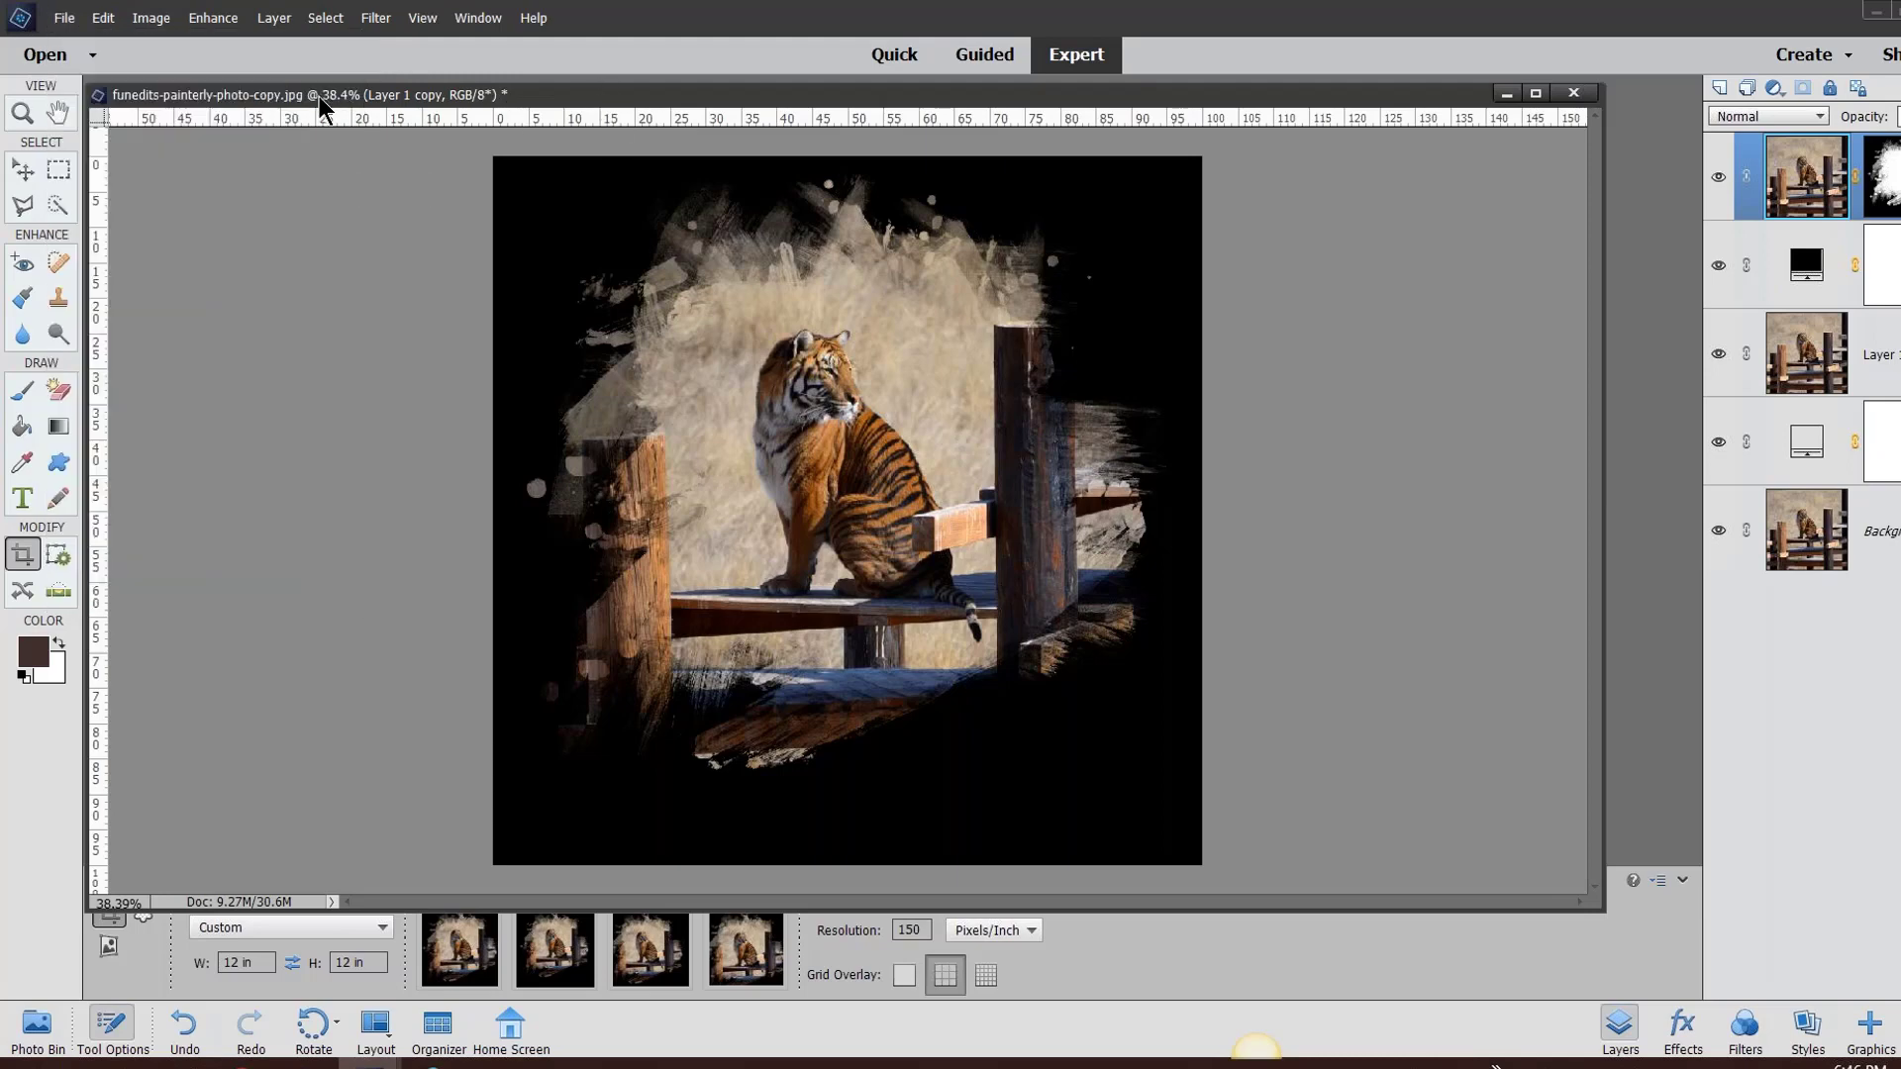
left_click(62, 19)
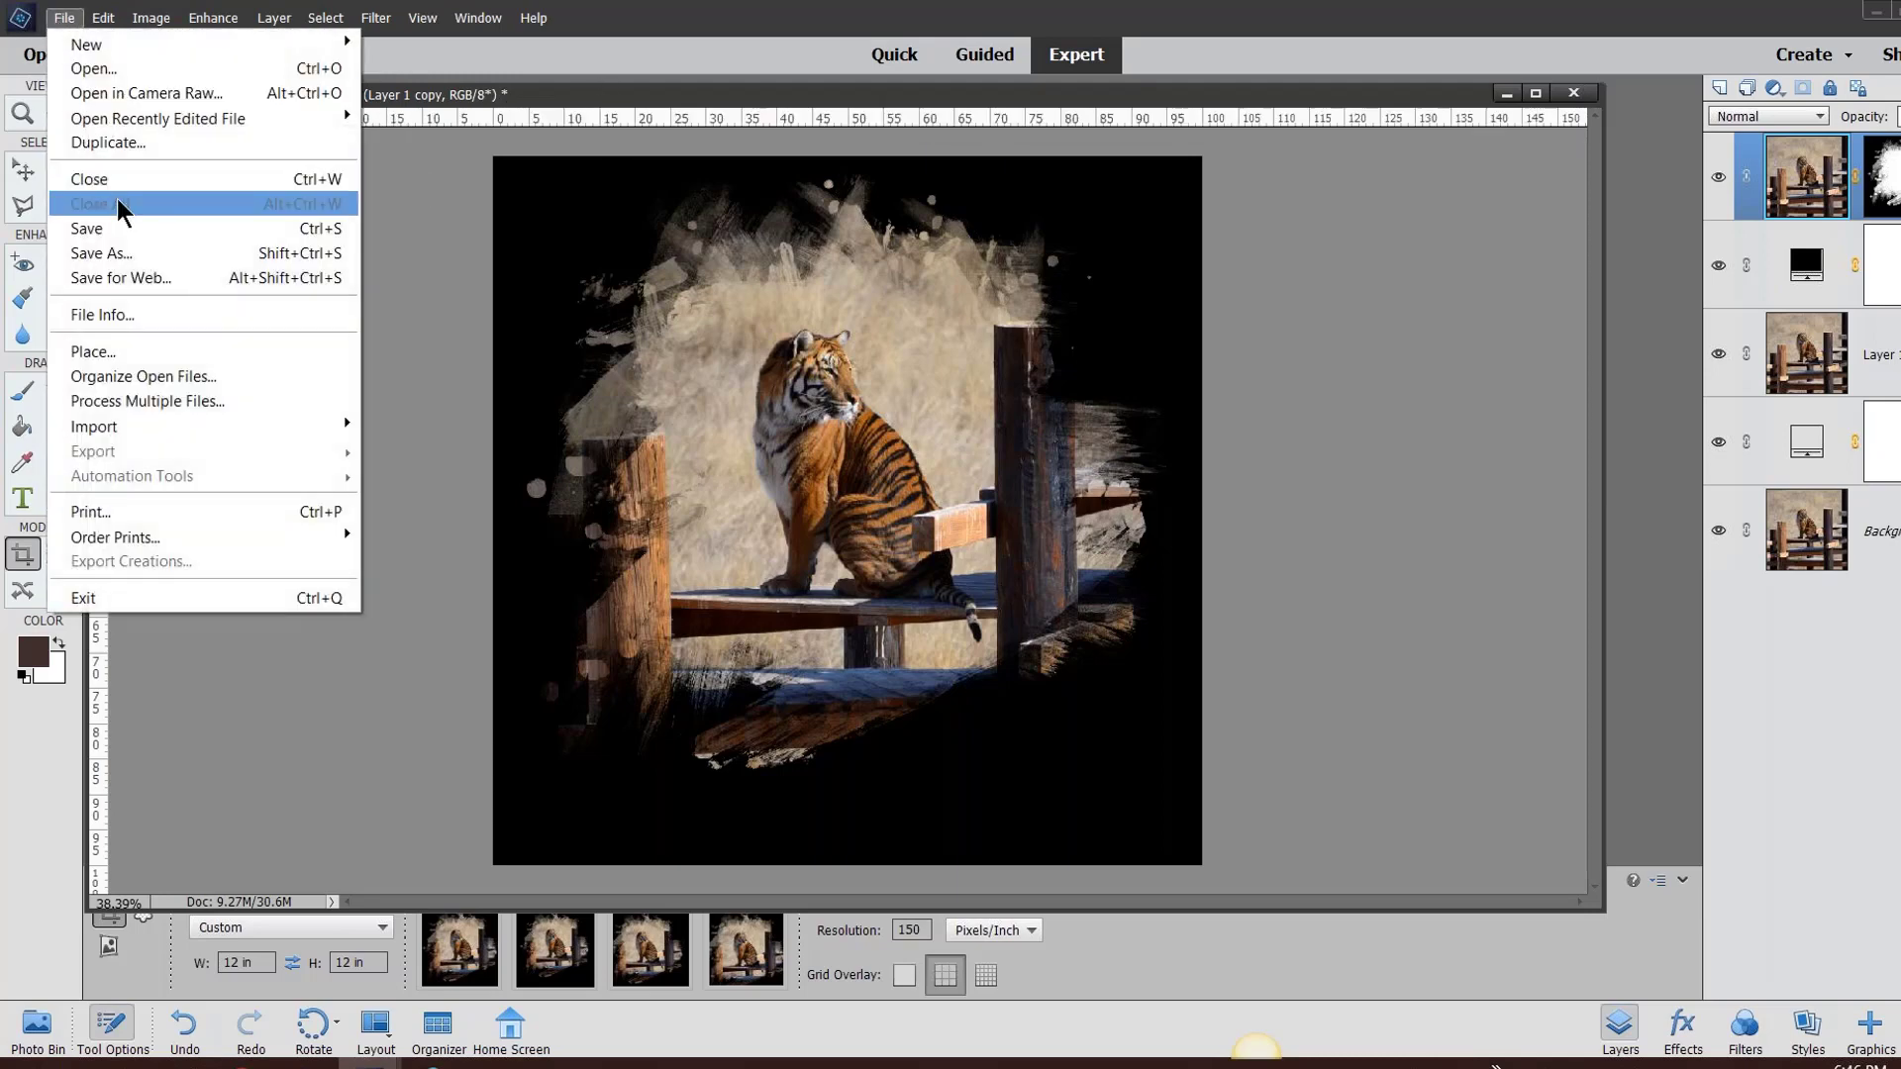
left_click(103, 234)
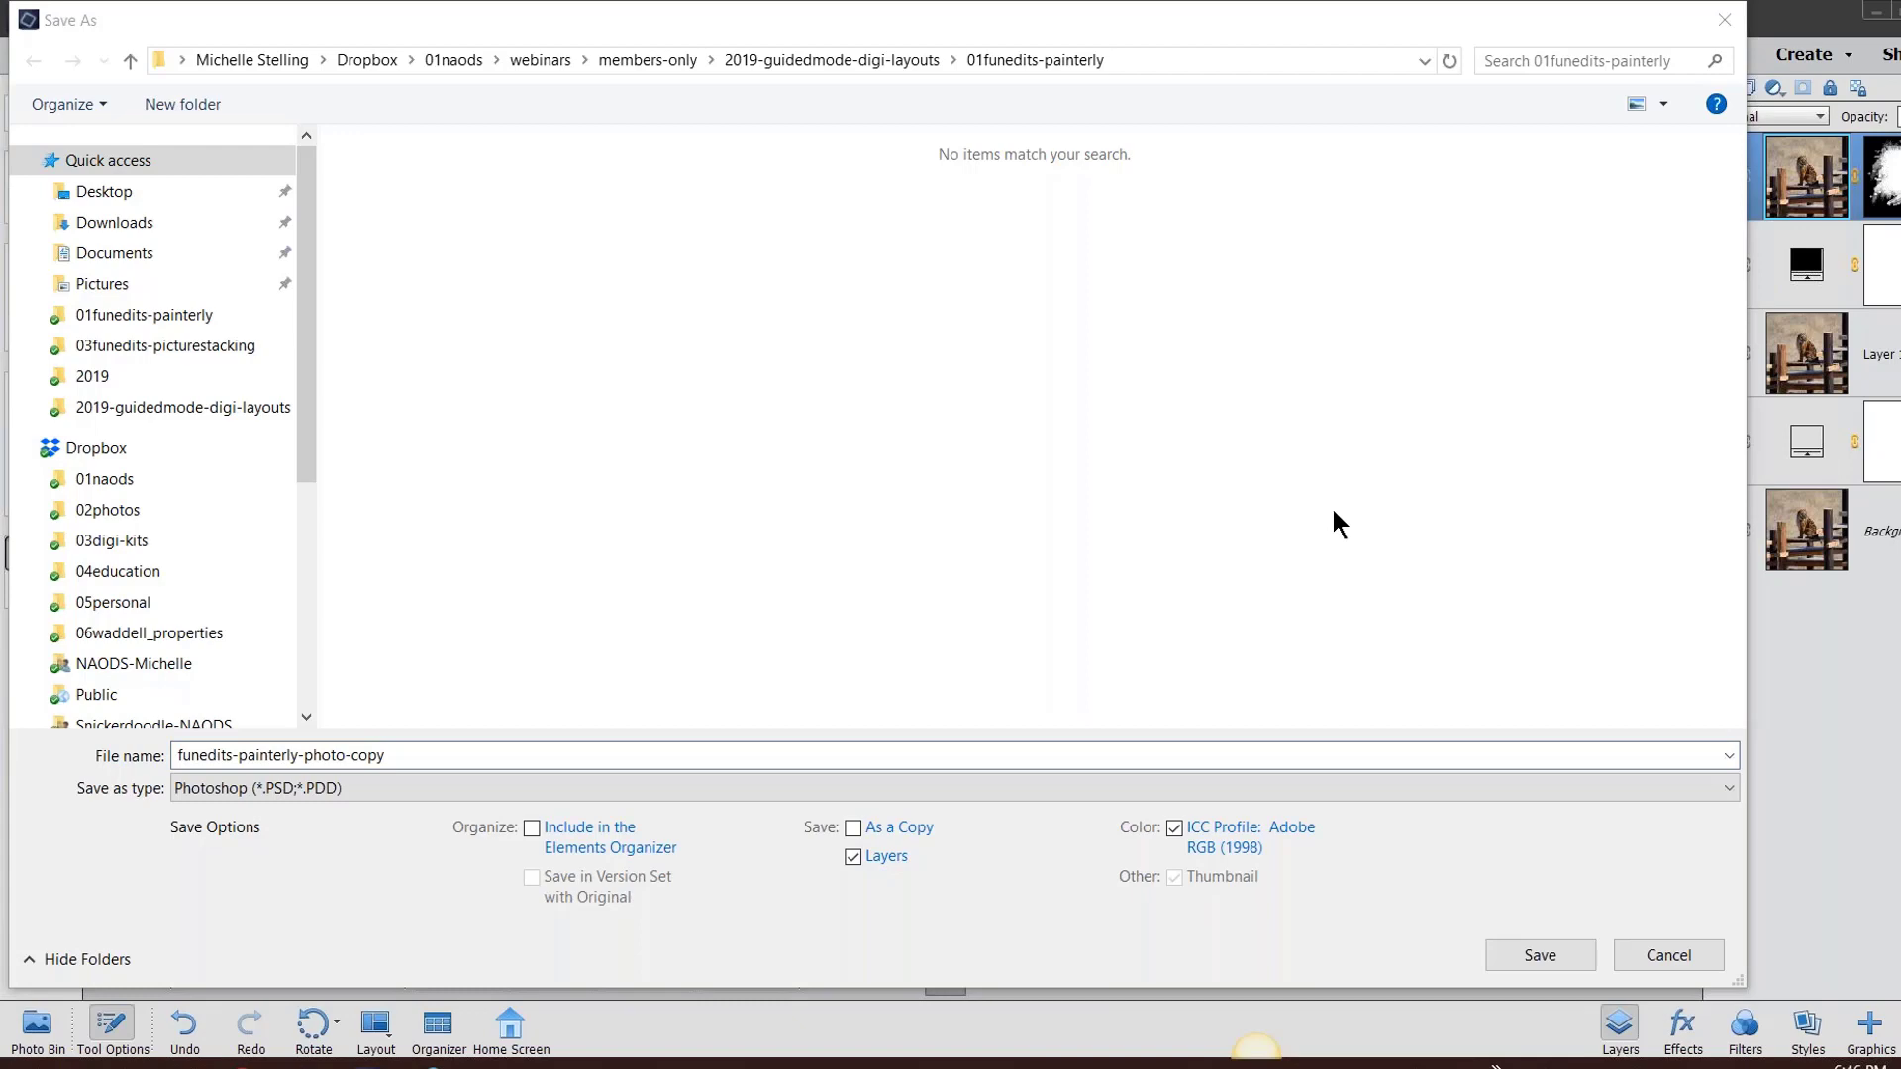
left_click(276, 782)
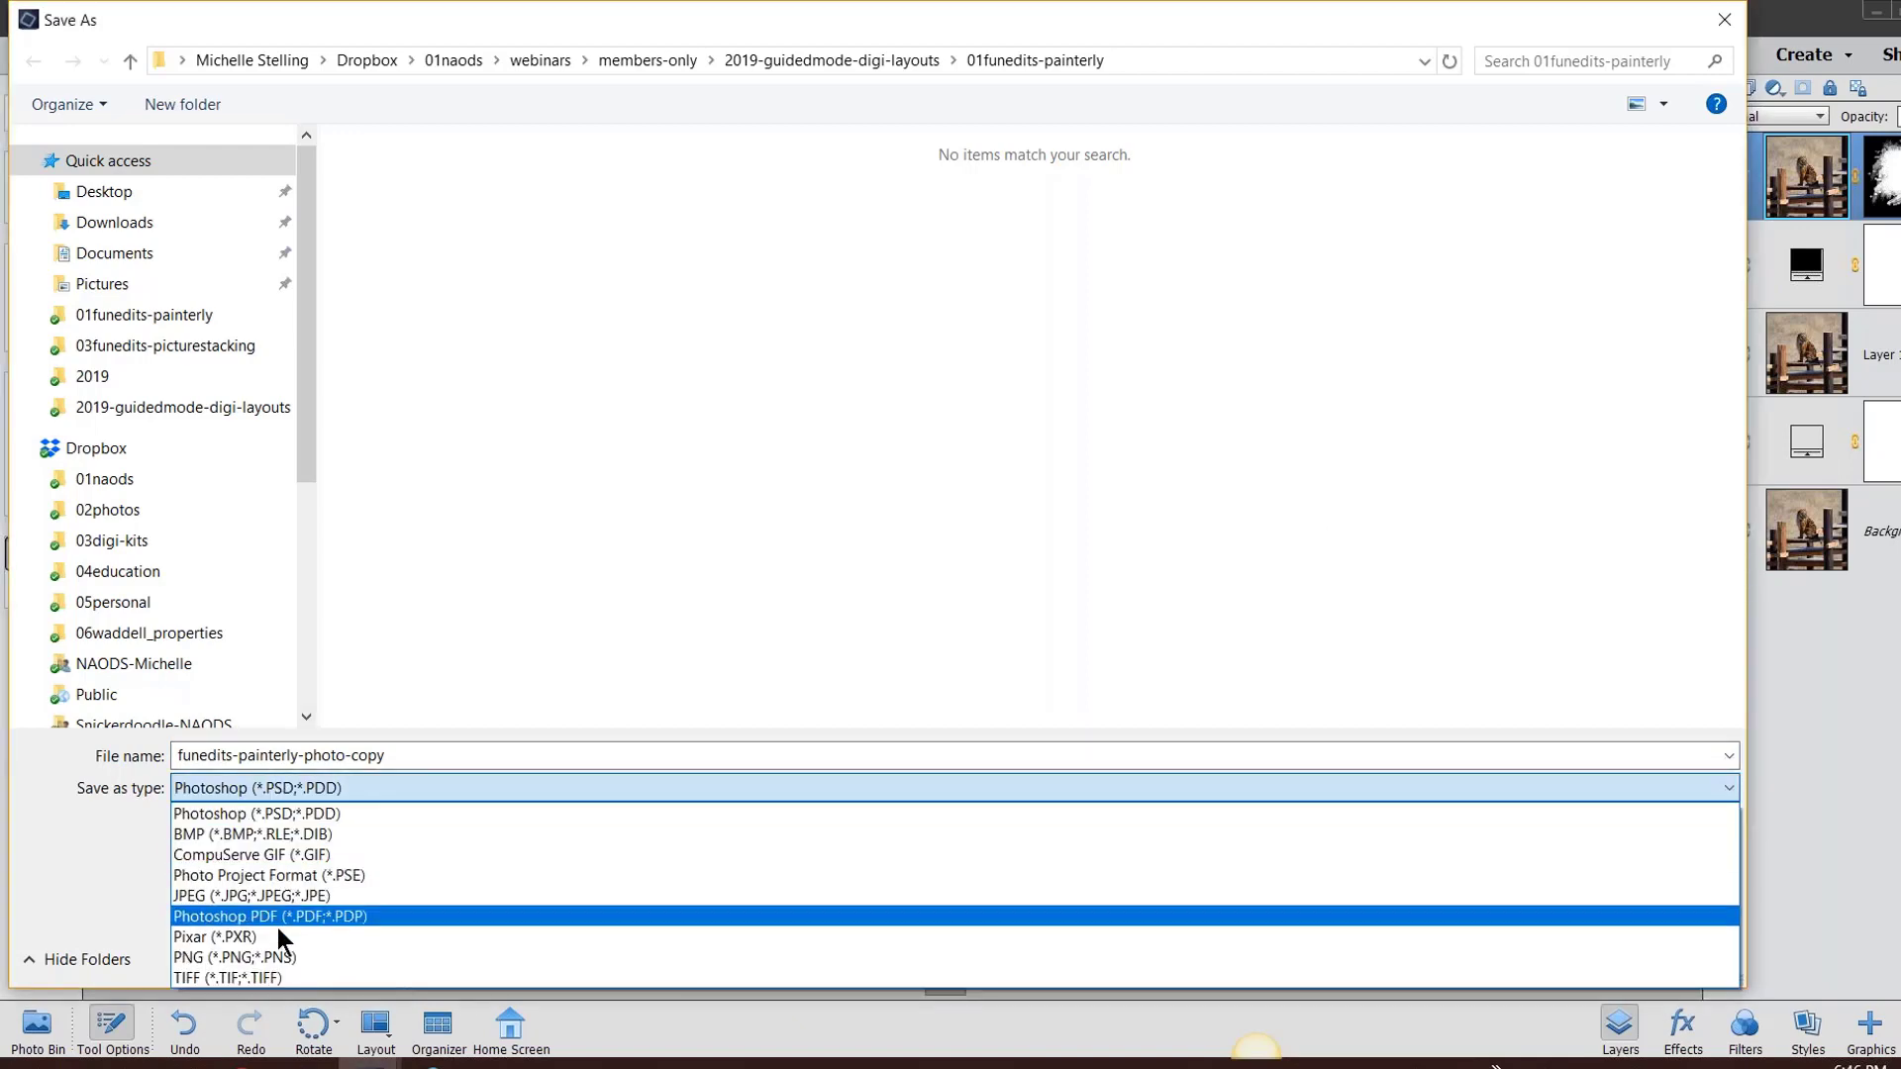
left_click(277, 971)
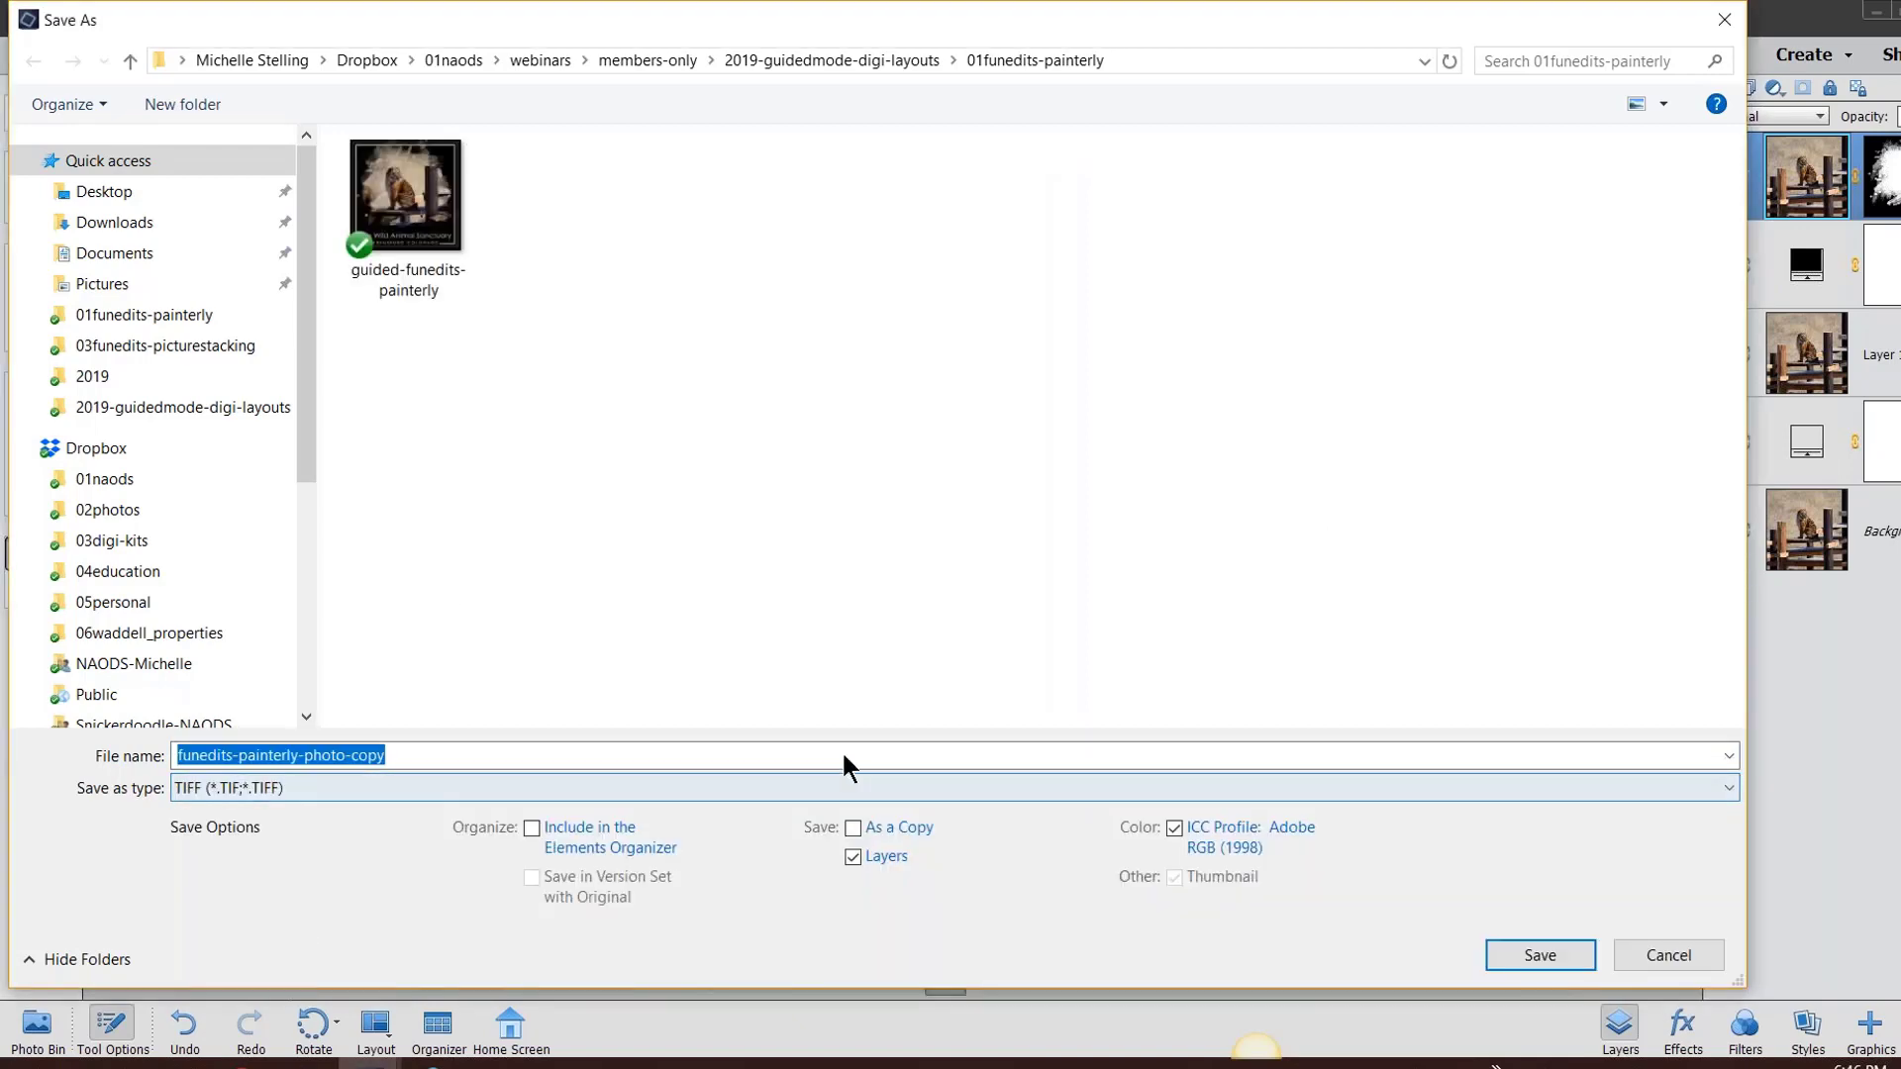
left_click(1556, 953)
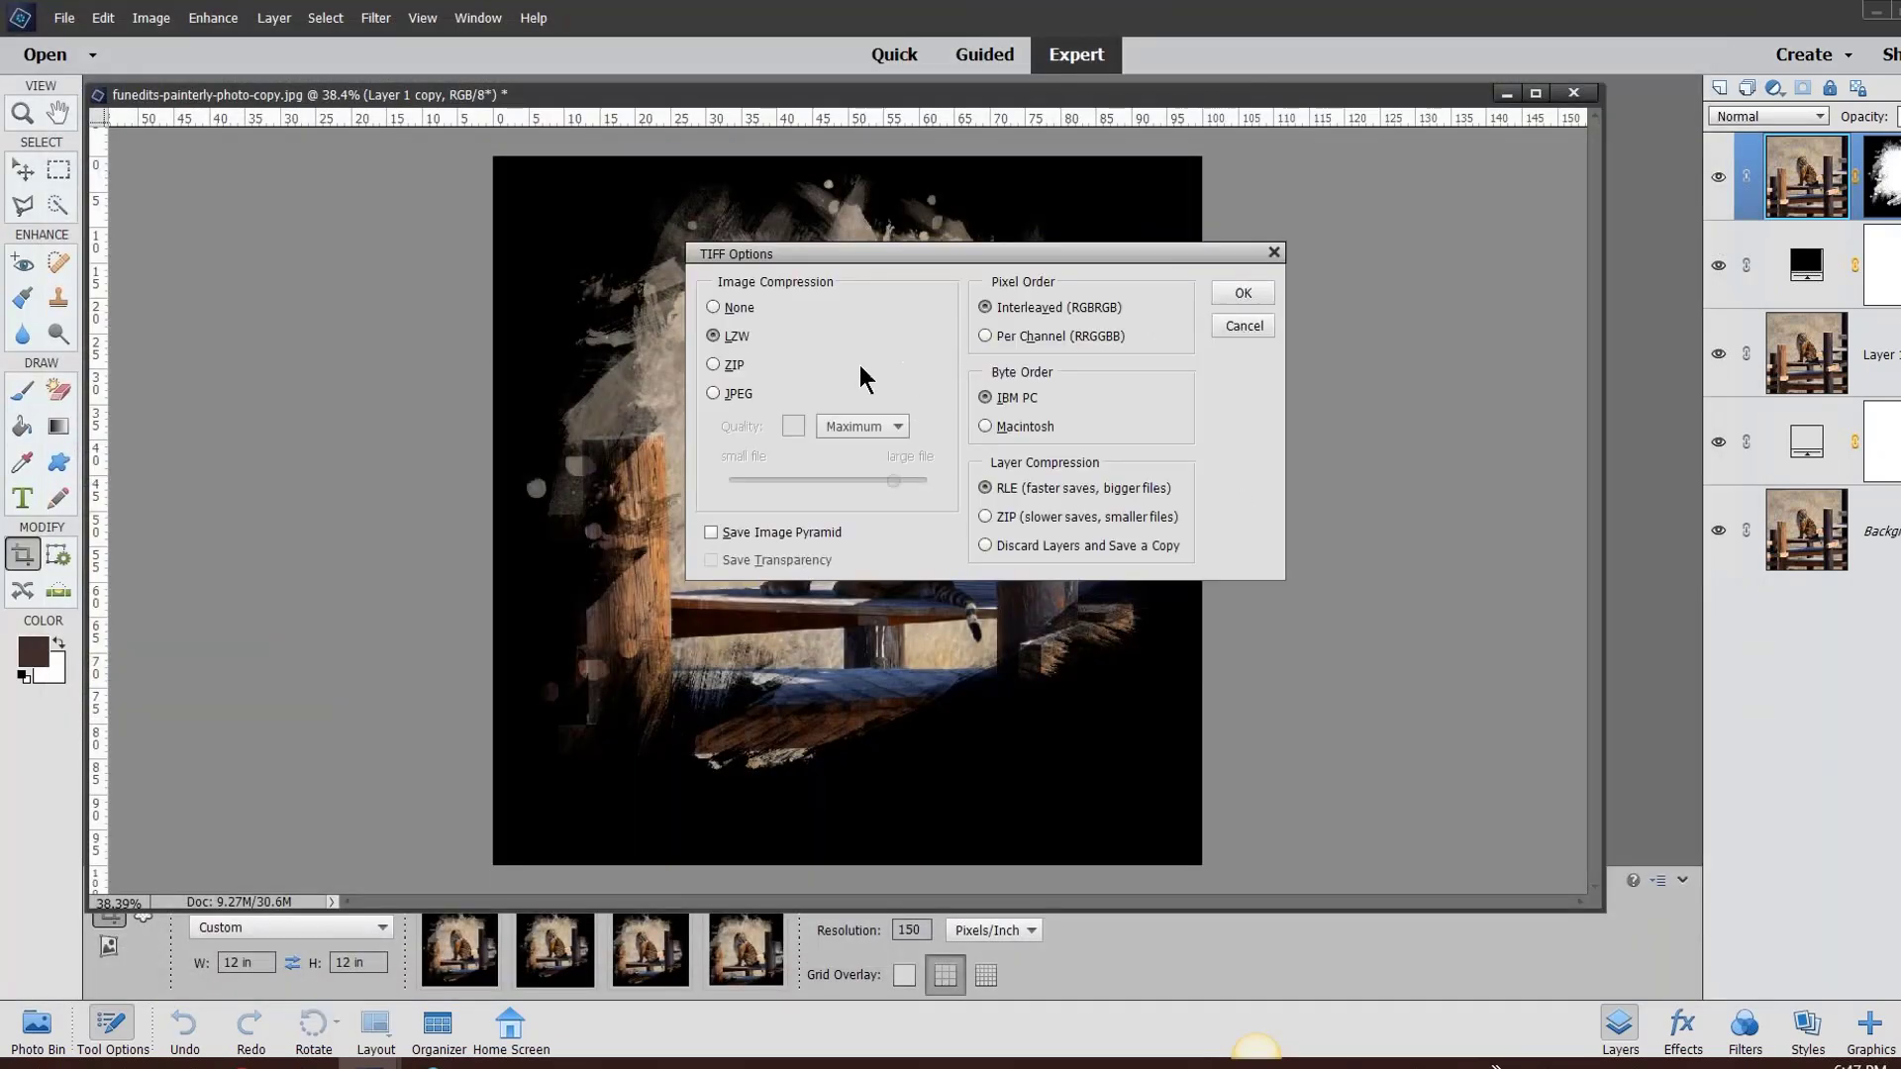
left_click(1226, 289)
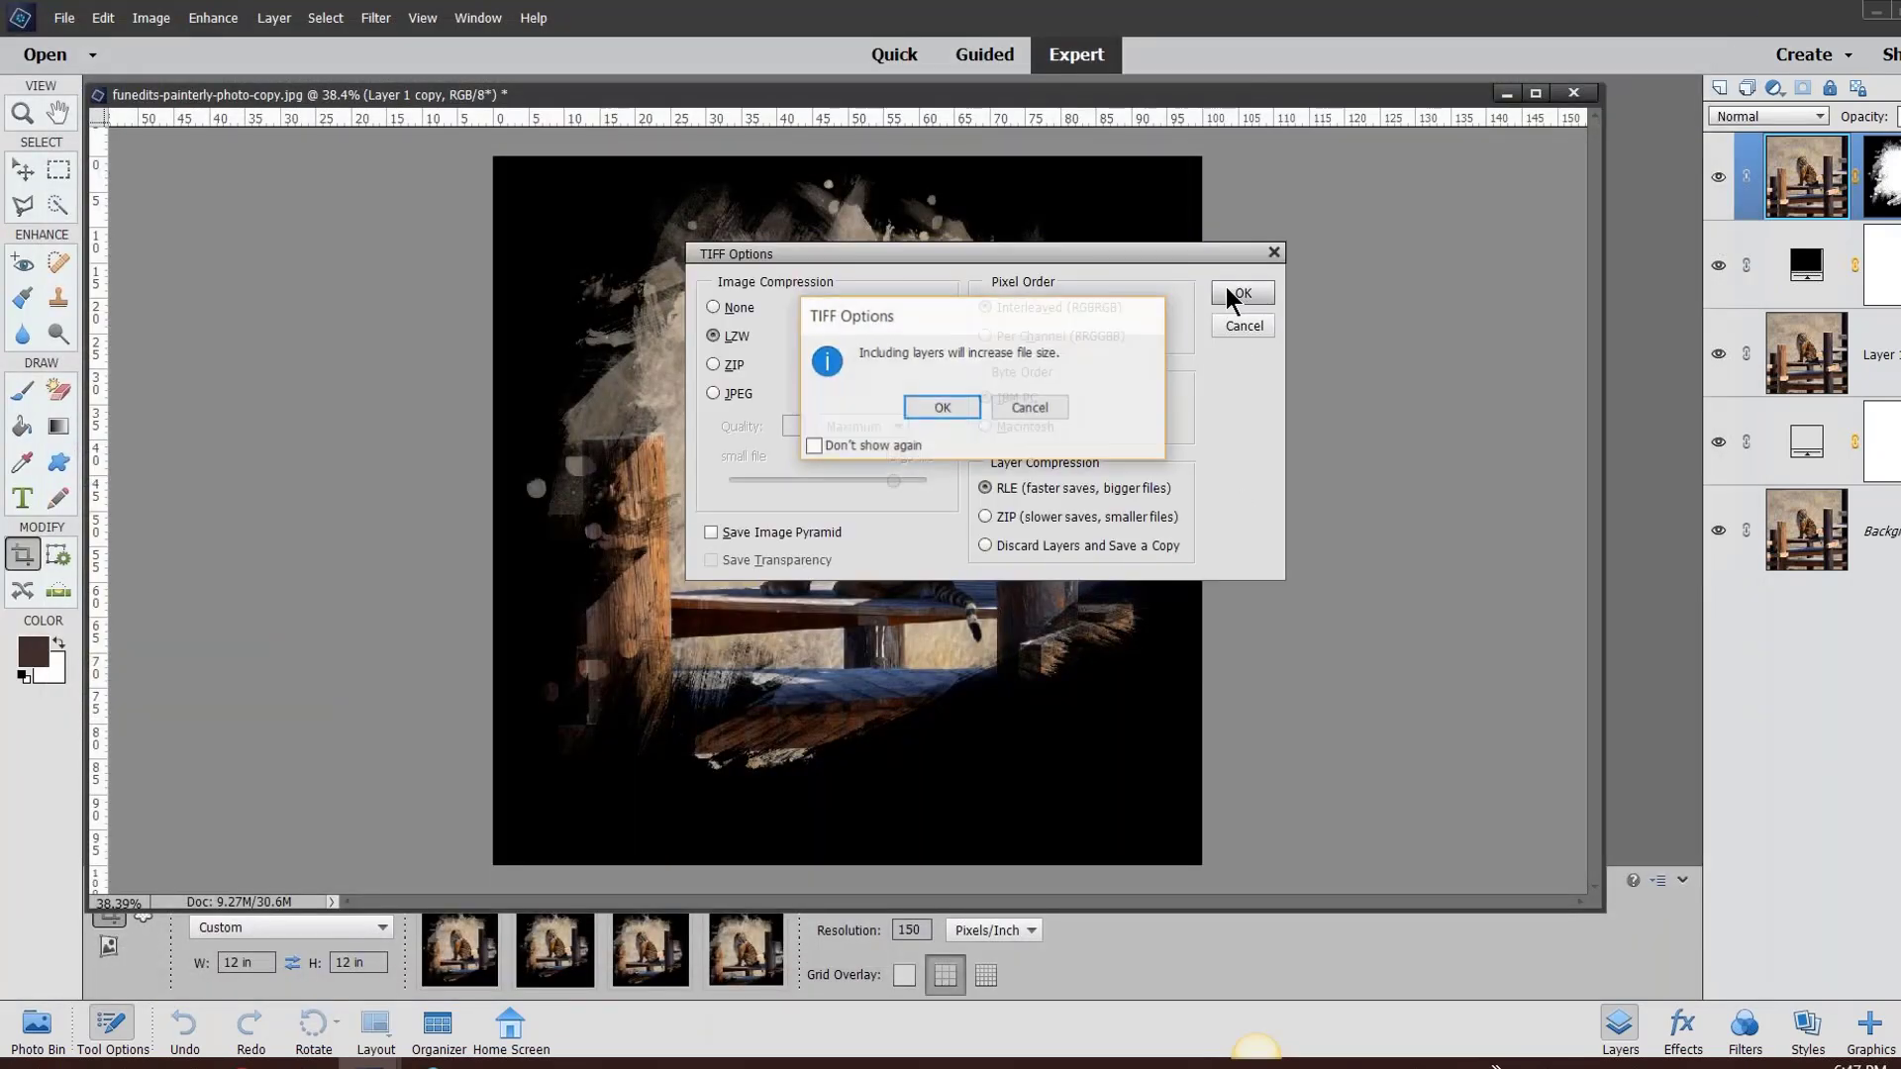
left_click(947, 407)
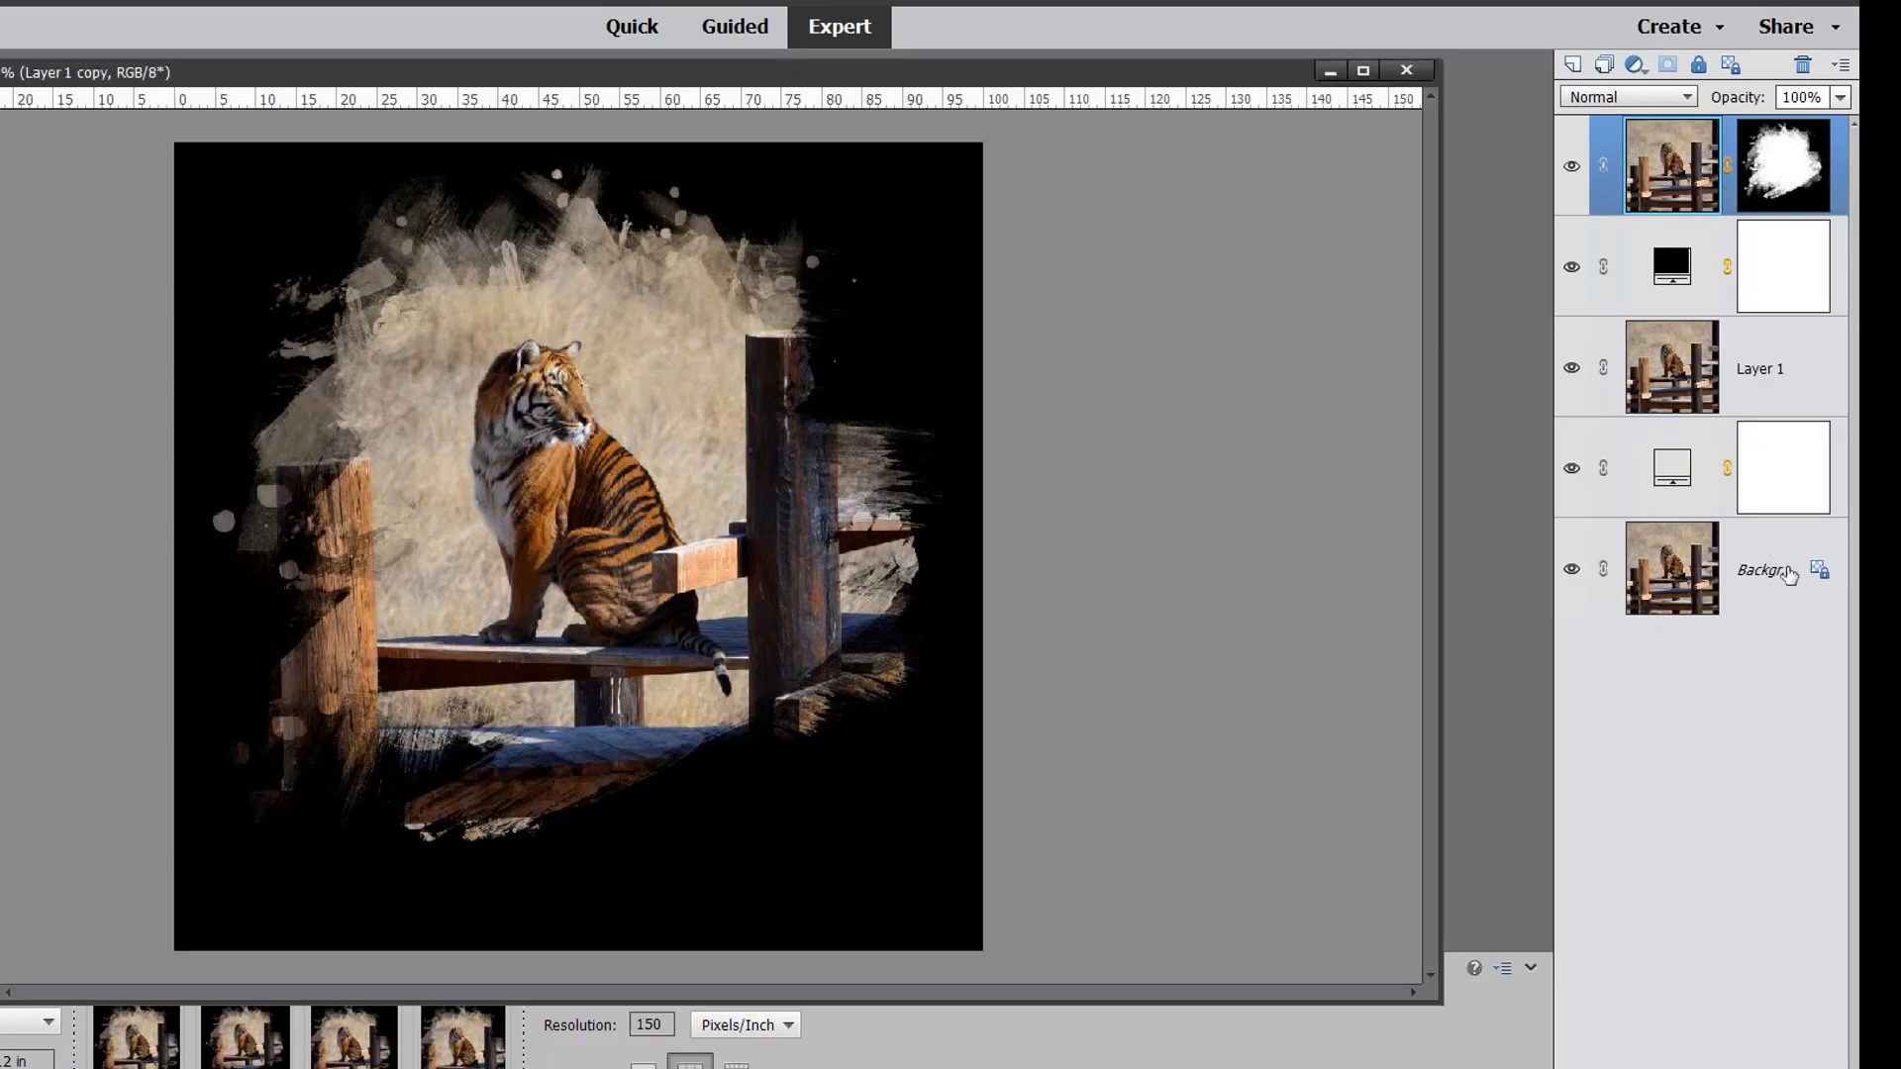
Select all five layers down to Background and merge them into a single layer
left_click(1782, 575, "shift")
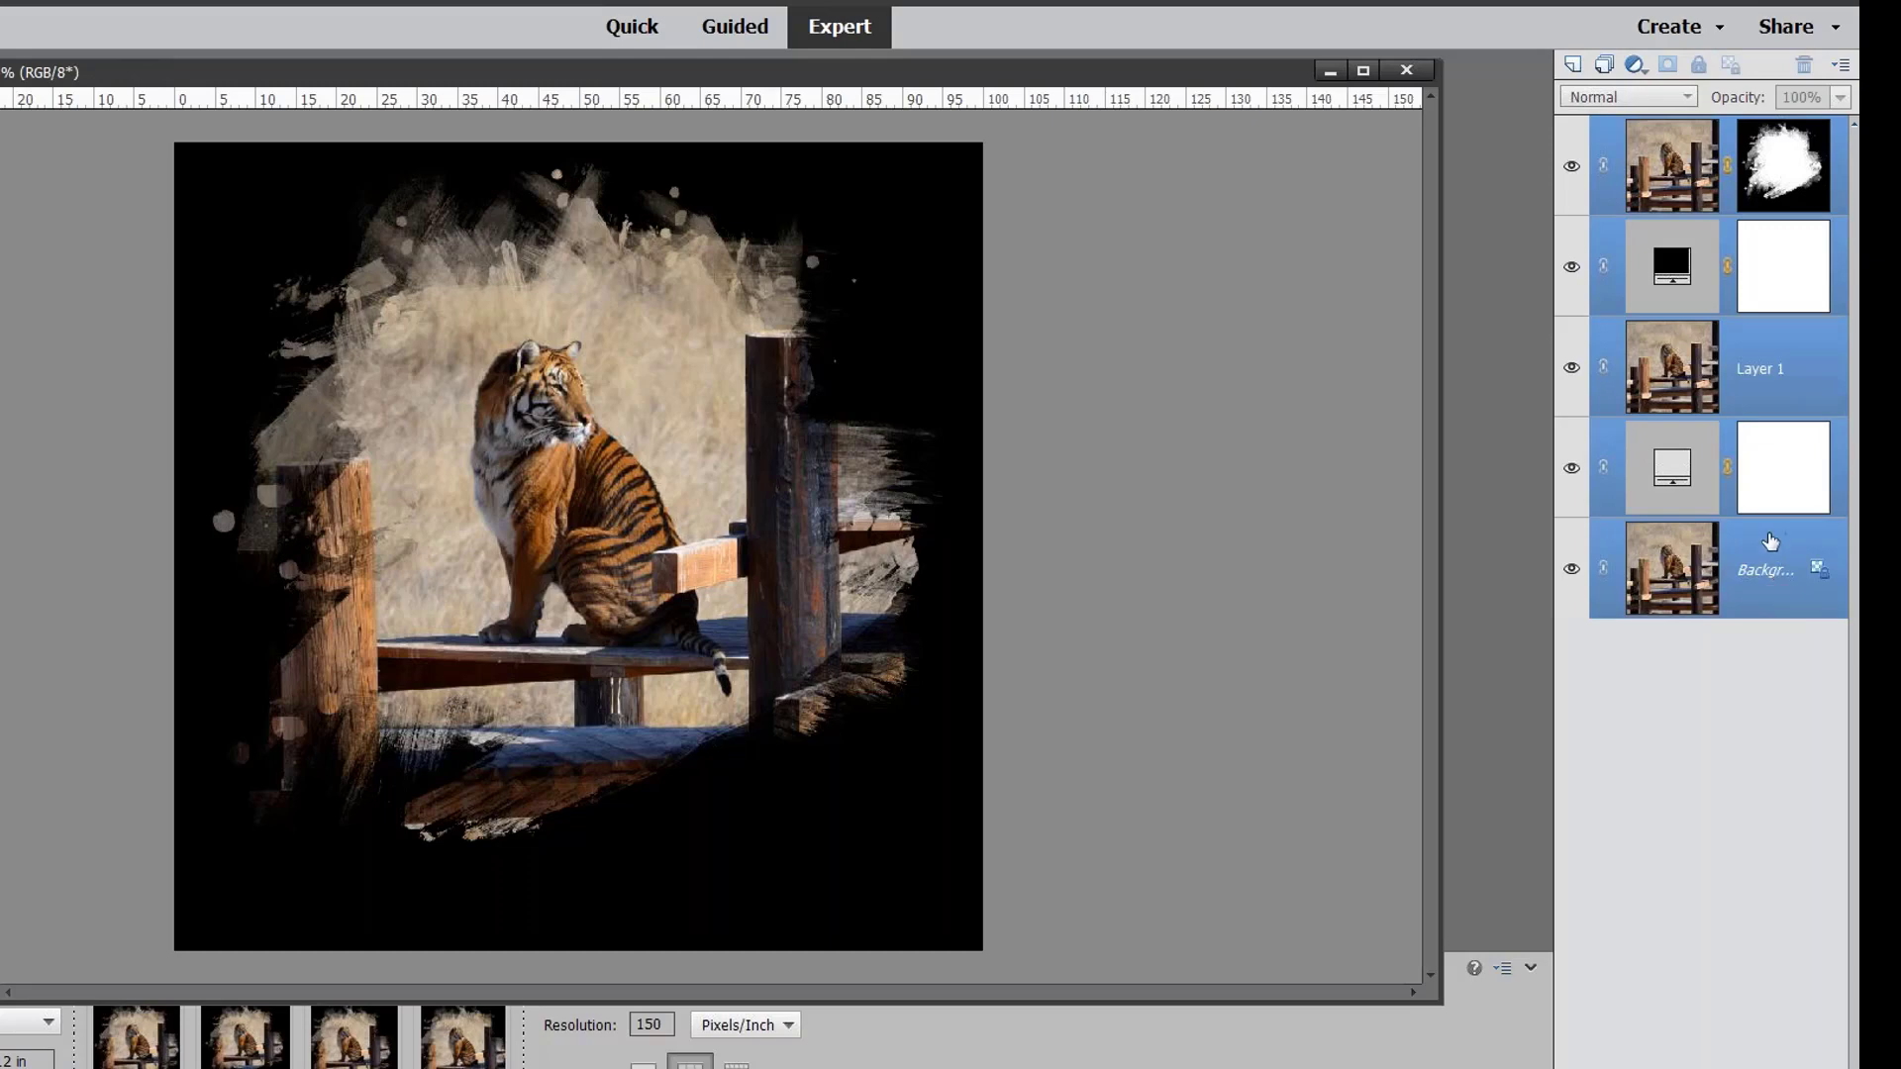
right_click(1774, 538)
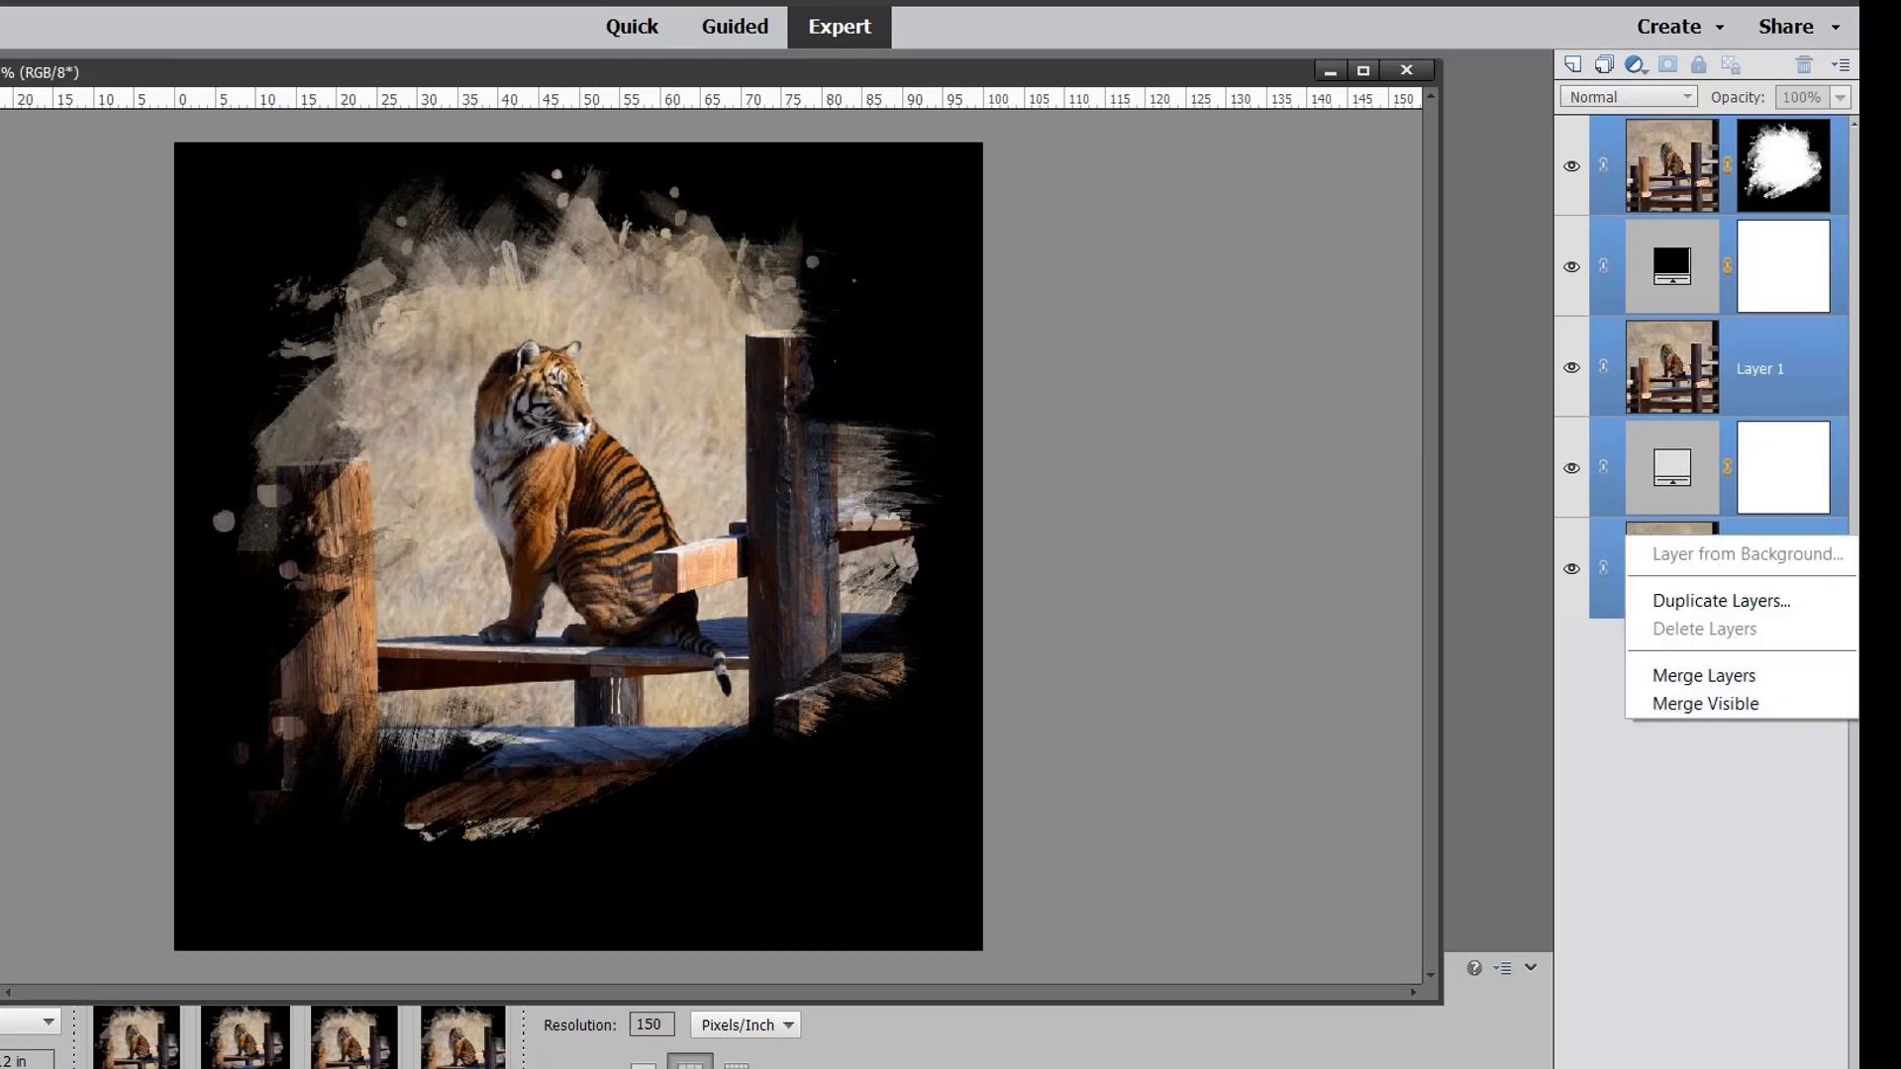
left_click(1728, 677)
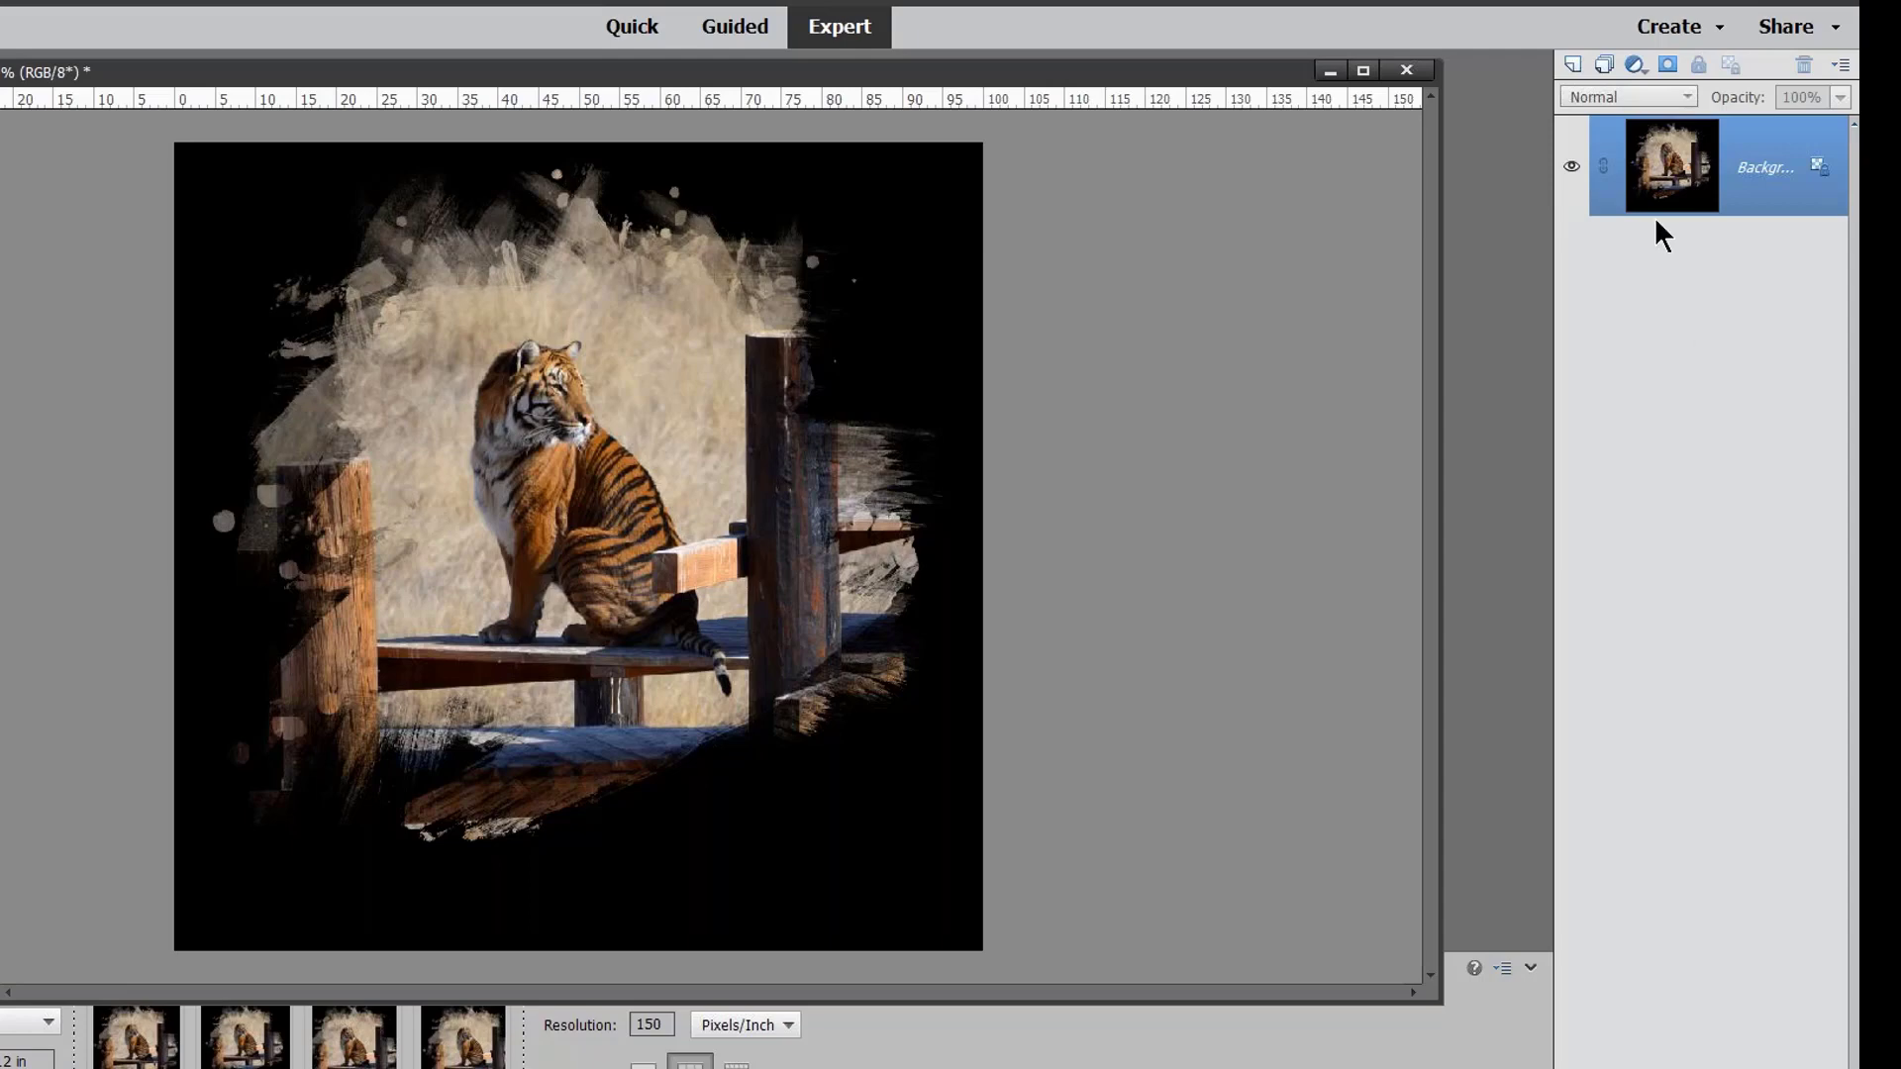
On a new layer, paste and commit the white title 'The Wild Animal Sanctuary' below the tiger
left_click(1573, 65)
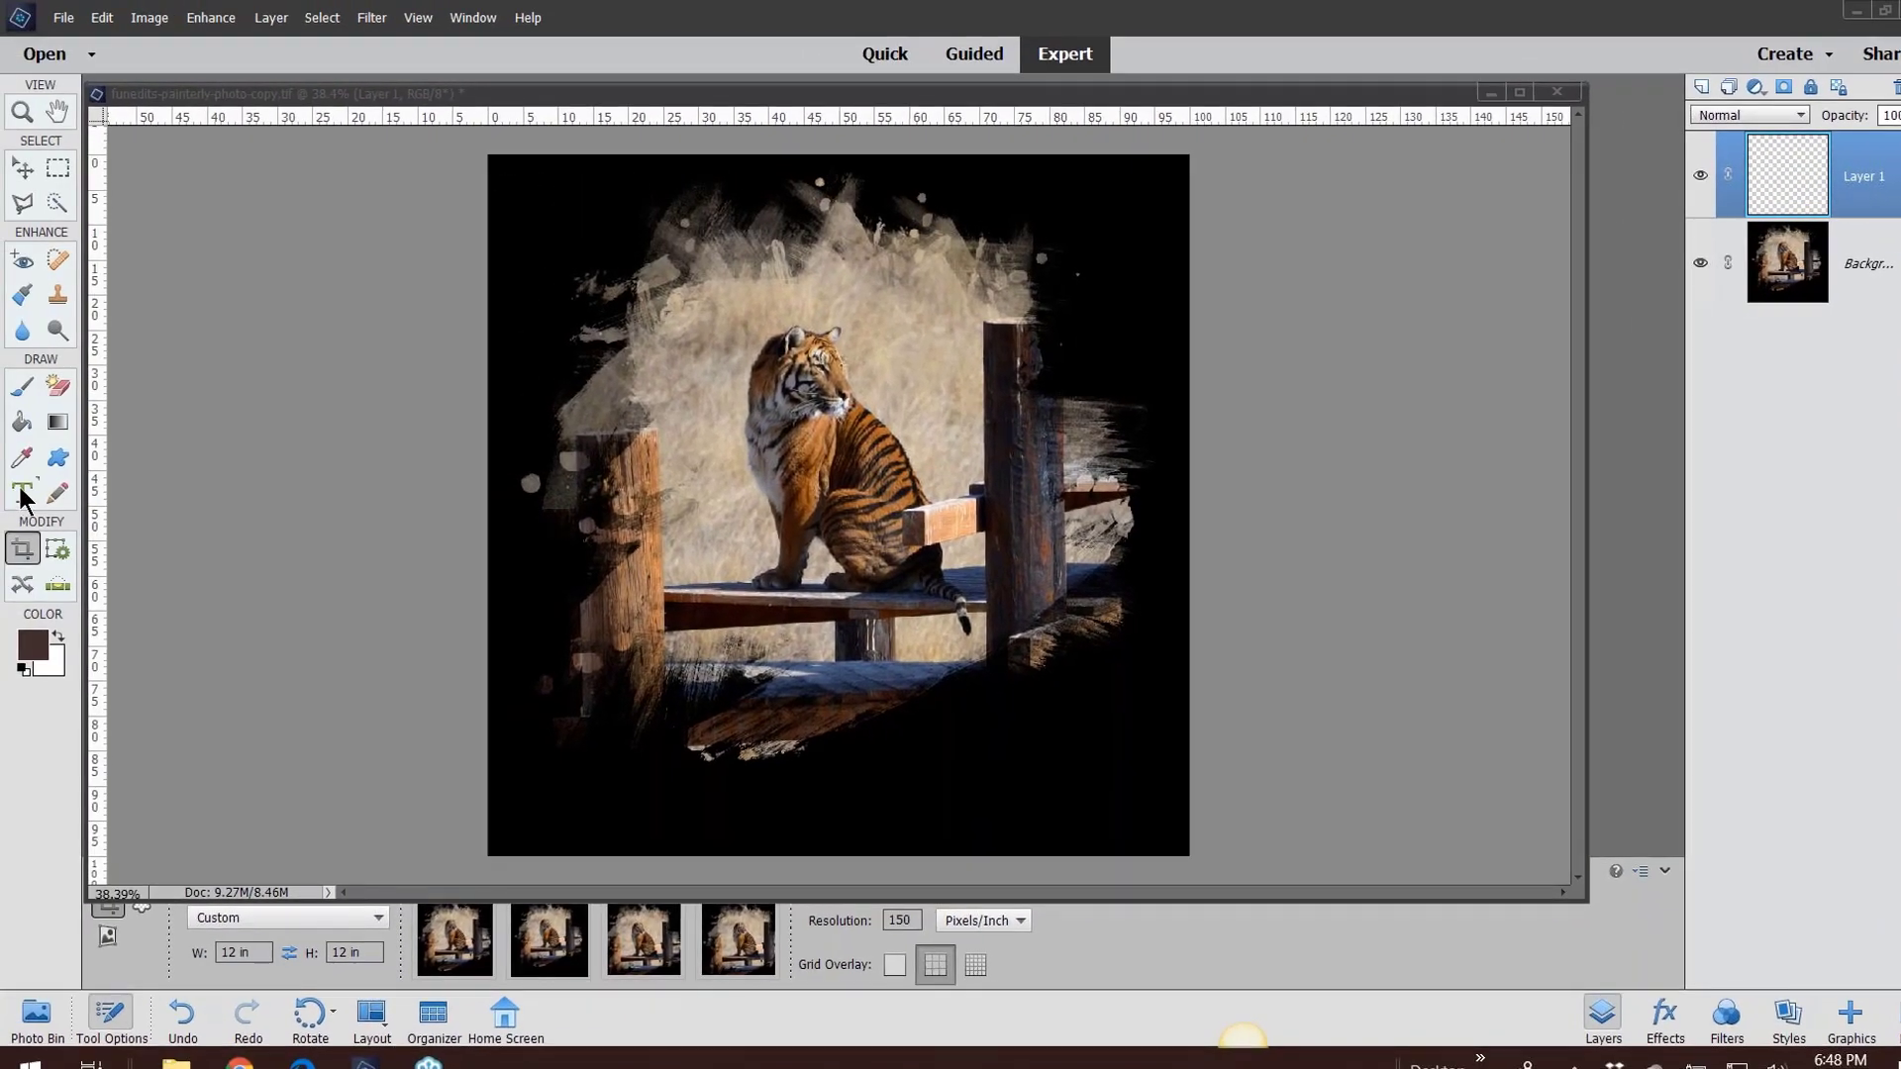
left_click(22, 493)
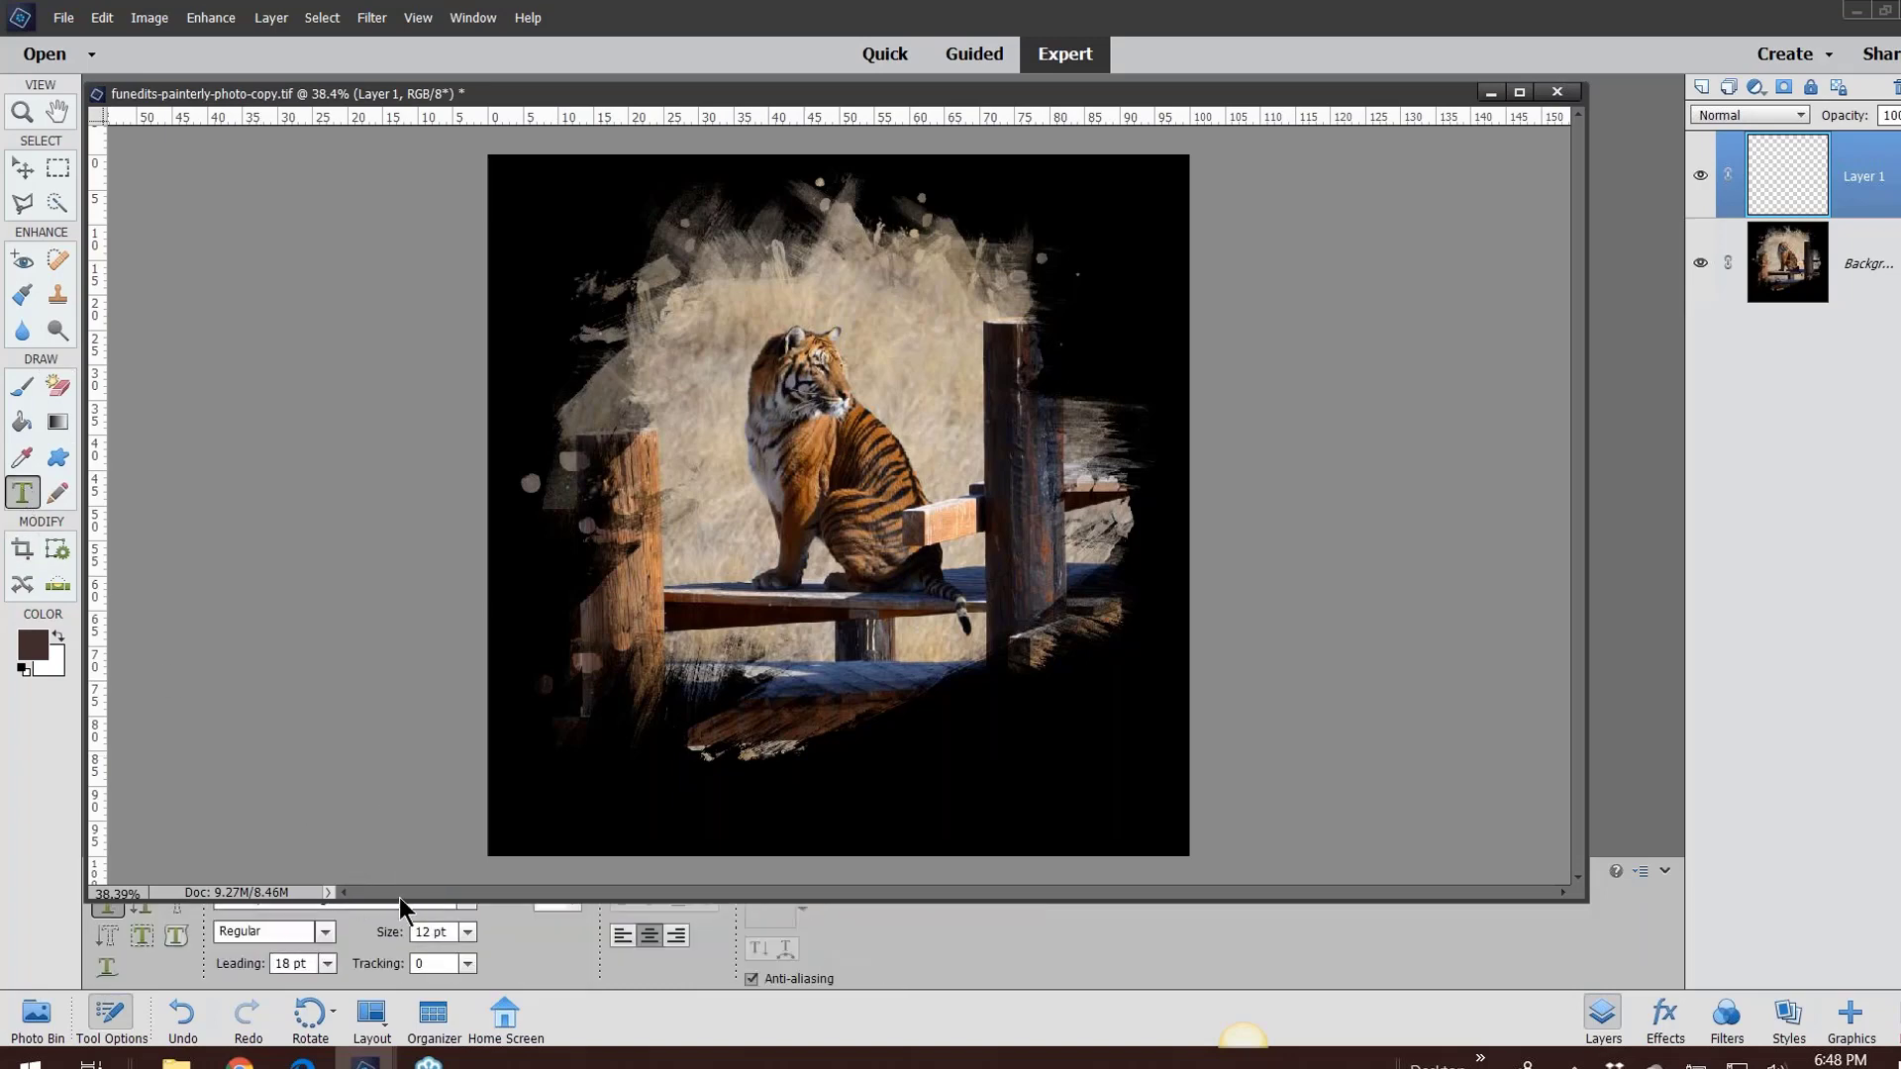
left_click_drag(402, 901, 396, 841)
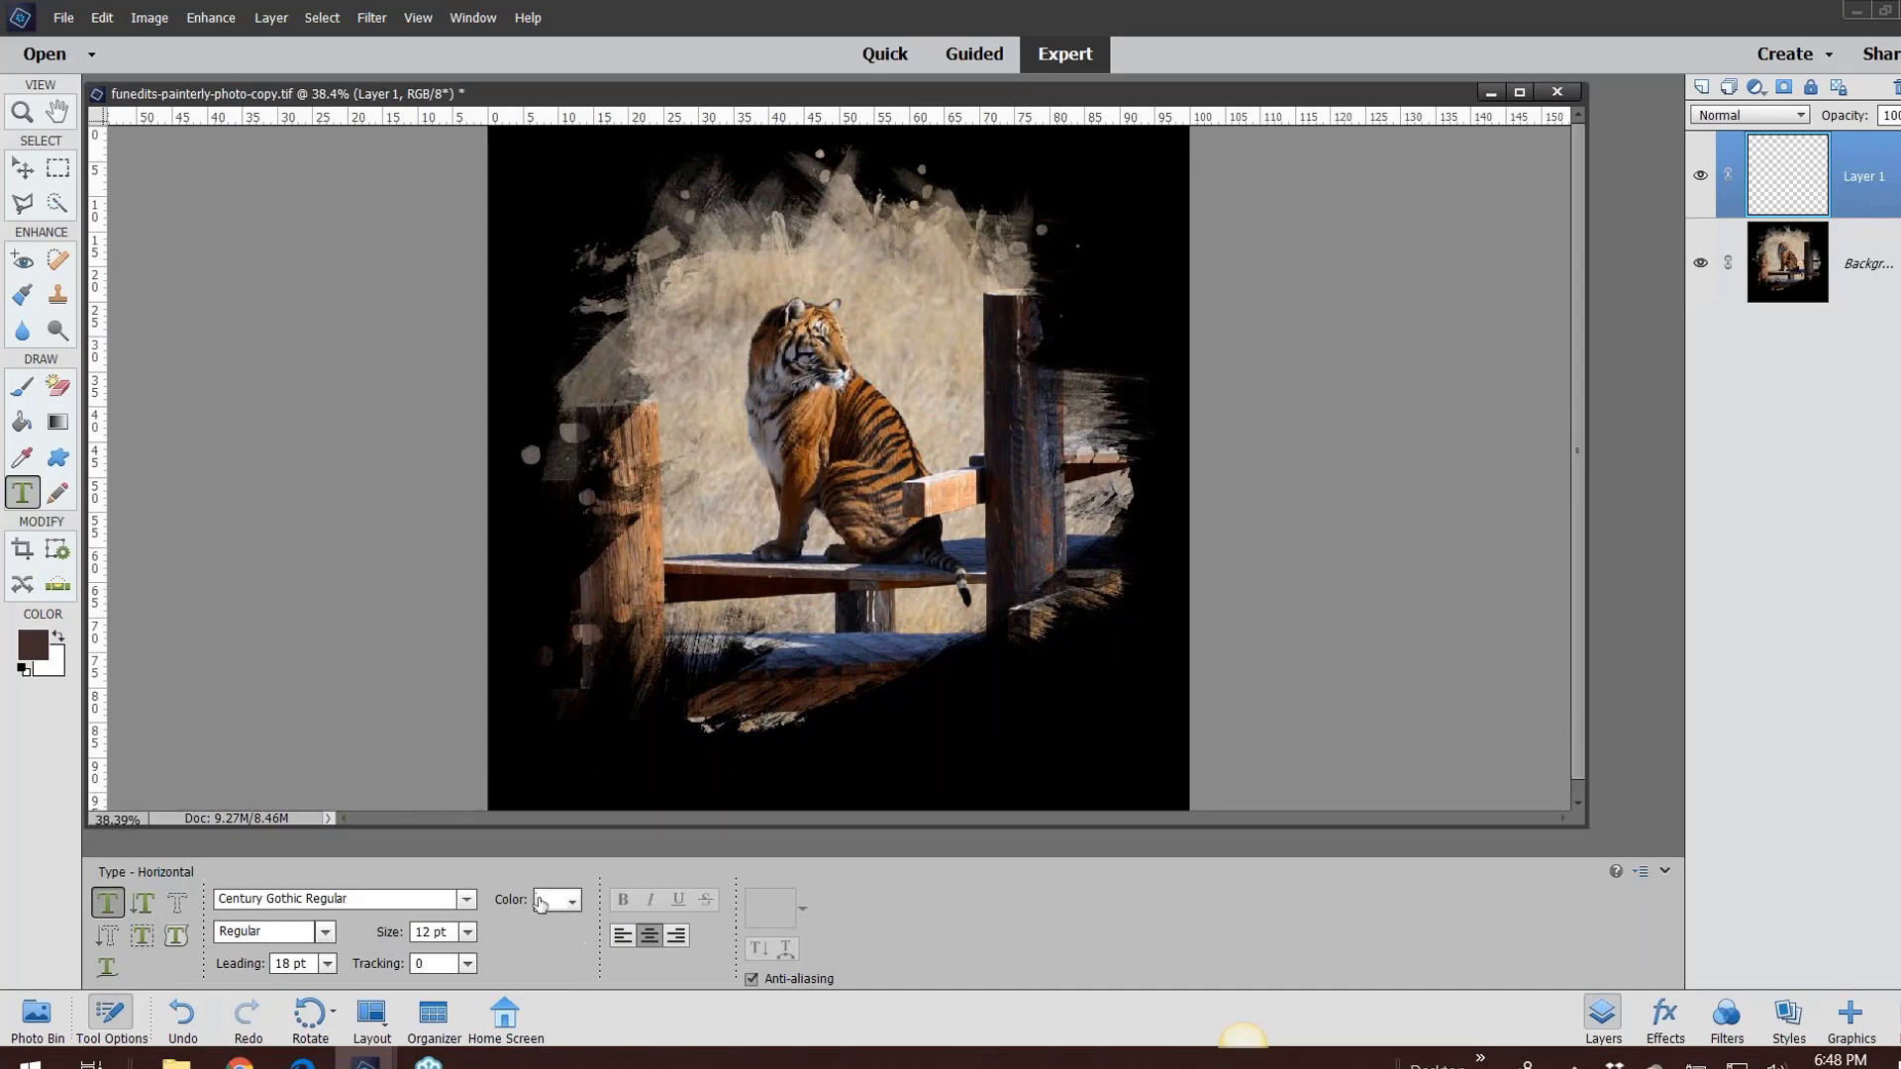
left_click(609, 711)
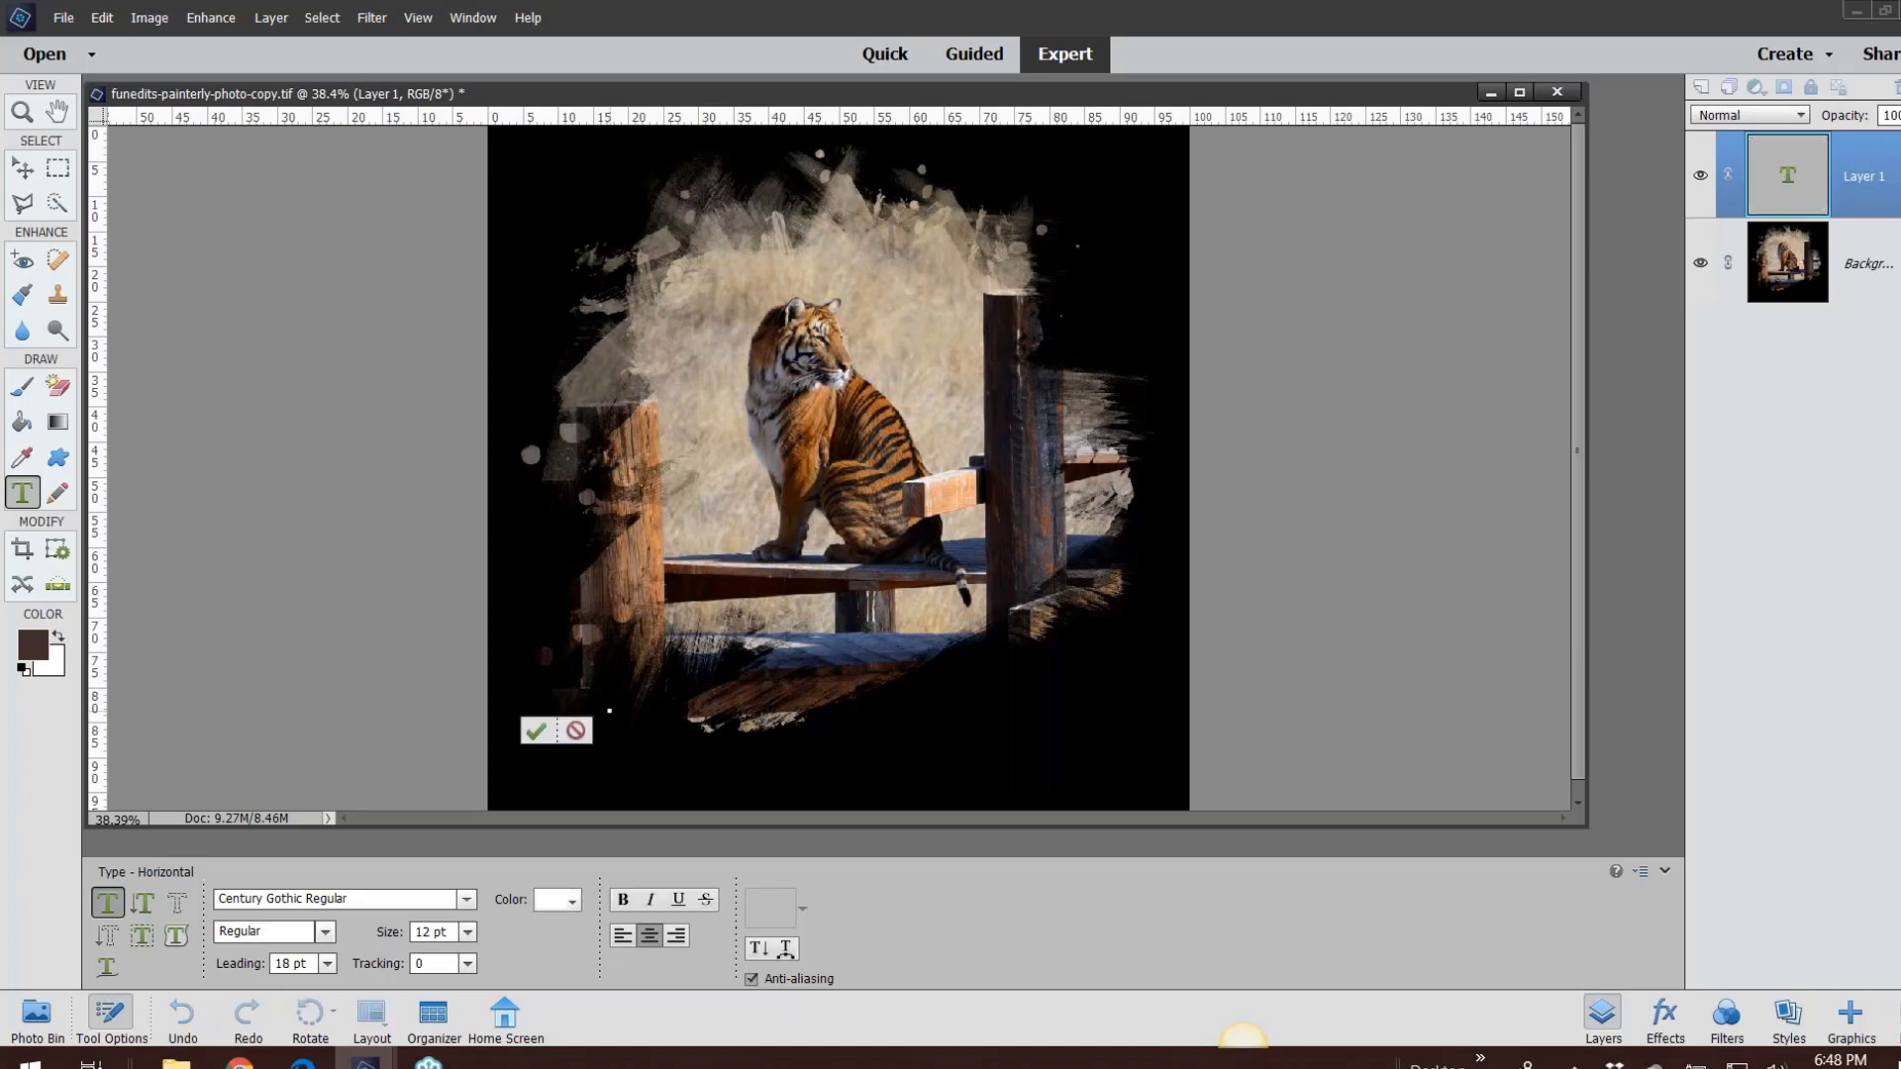
type("The Wild Anima Sanctuary")
key("ctrl+Return")
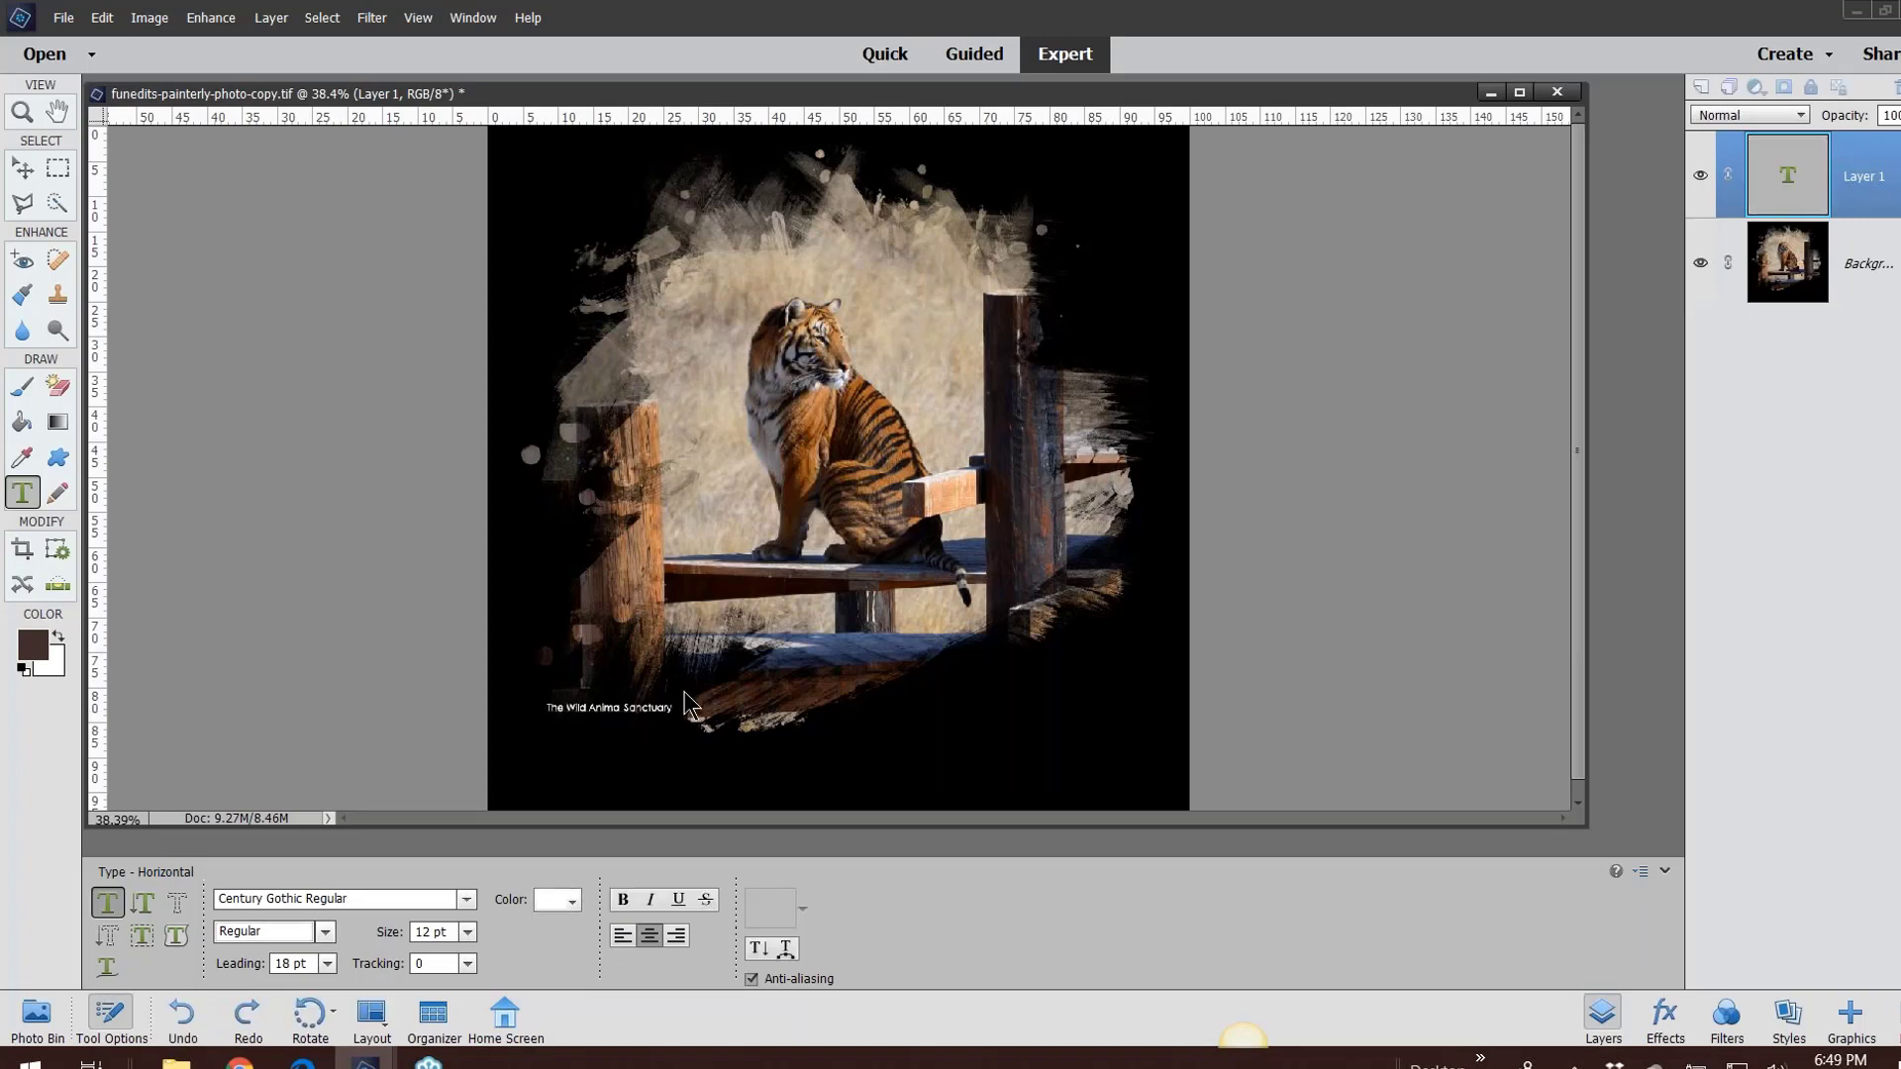
Scale the title to about 407% and move it lower and right under the tiger
key("v")
left_click_drag(680, 701, 1052, 592)
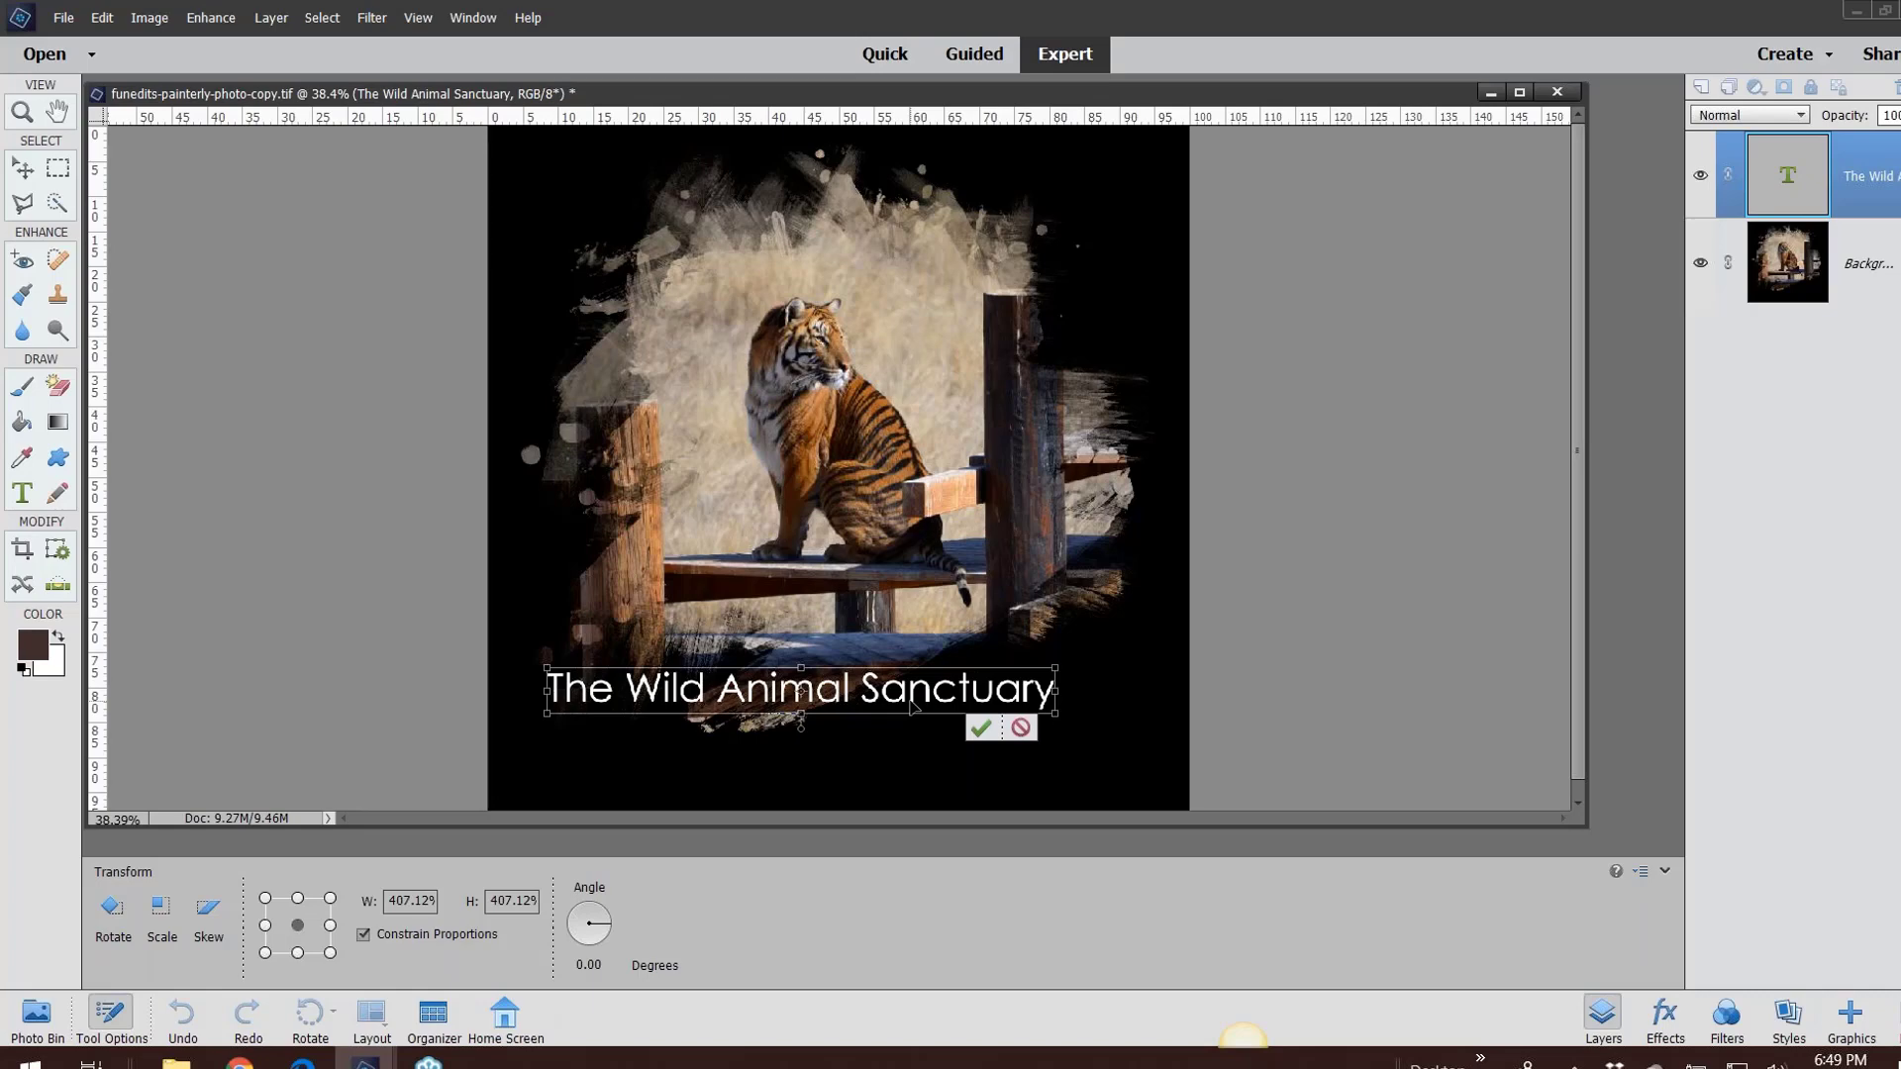
left_click_drag(913, 705, 950, 734)
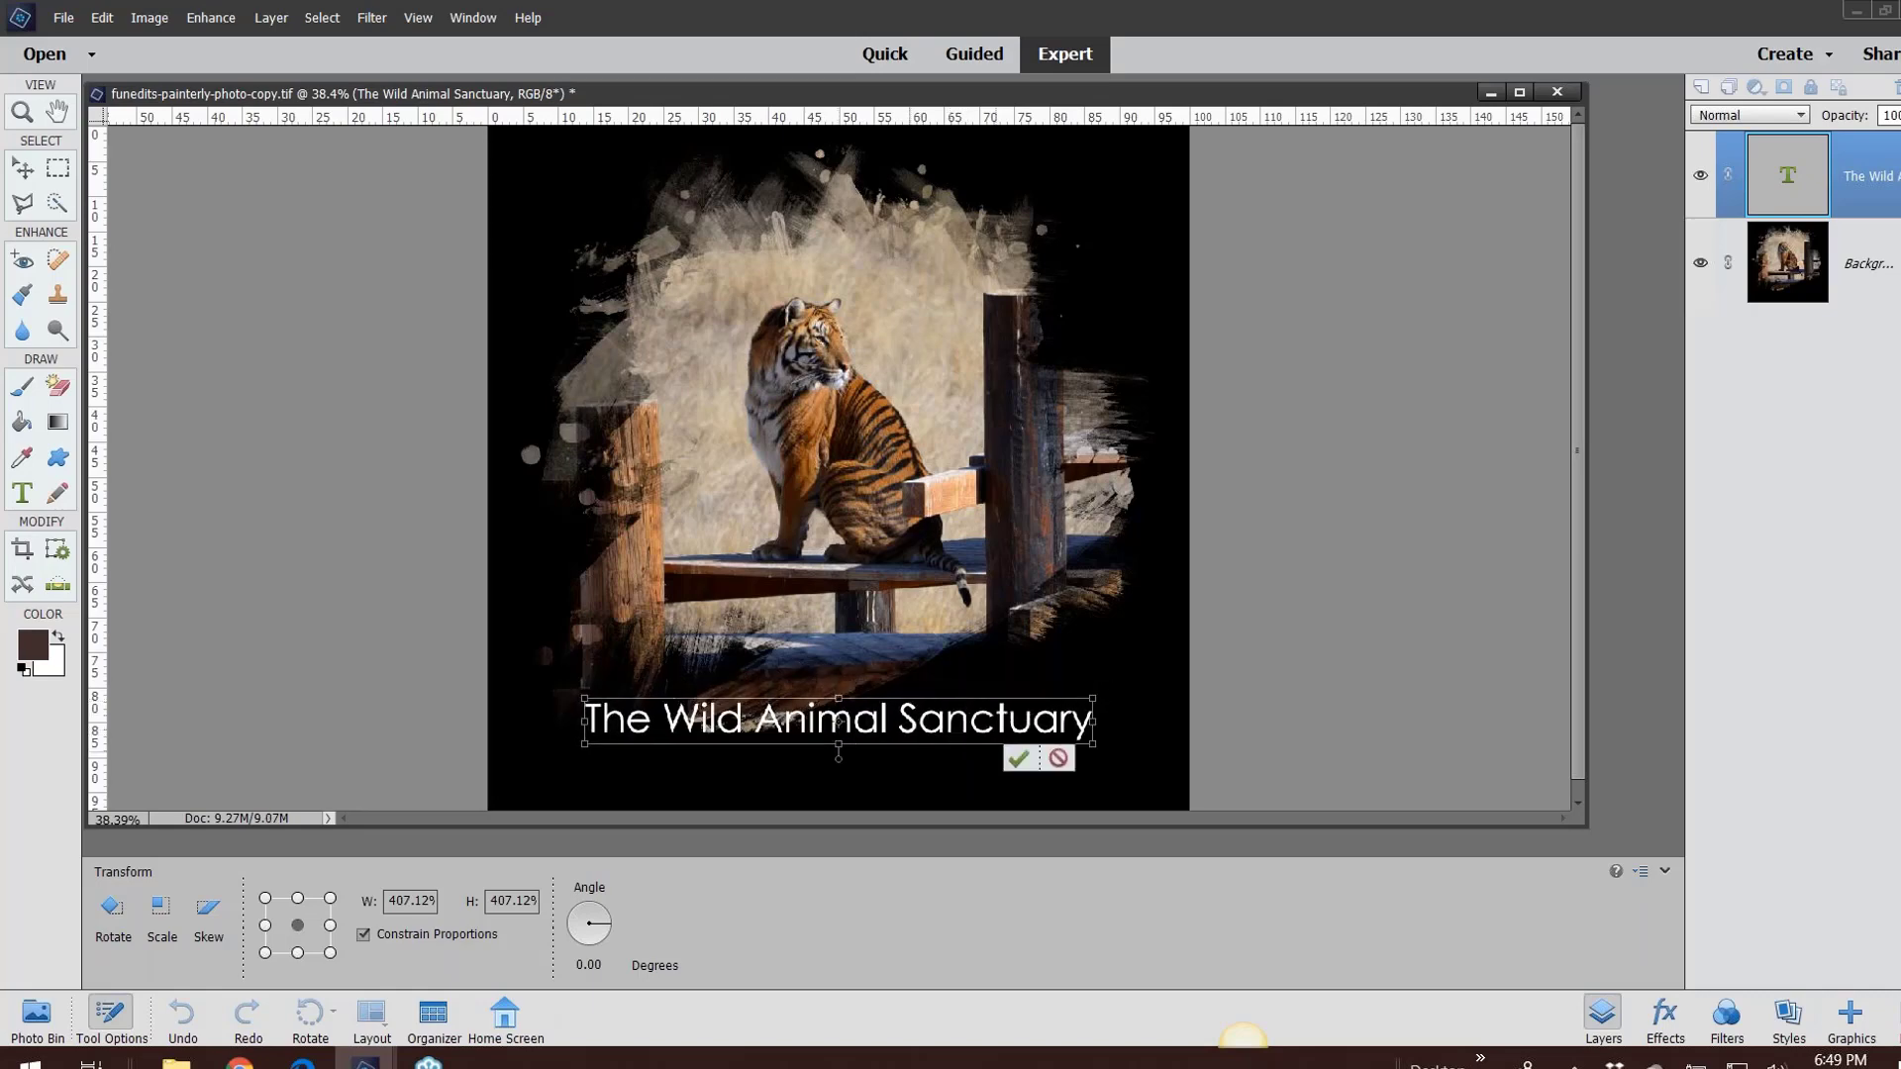
Add 'KEENSBURG COLORADO' as a second line beneath the sanctuary title and commit it
left_click(1018, 759)
left_click(24, 495)
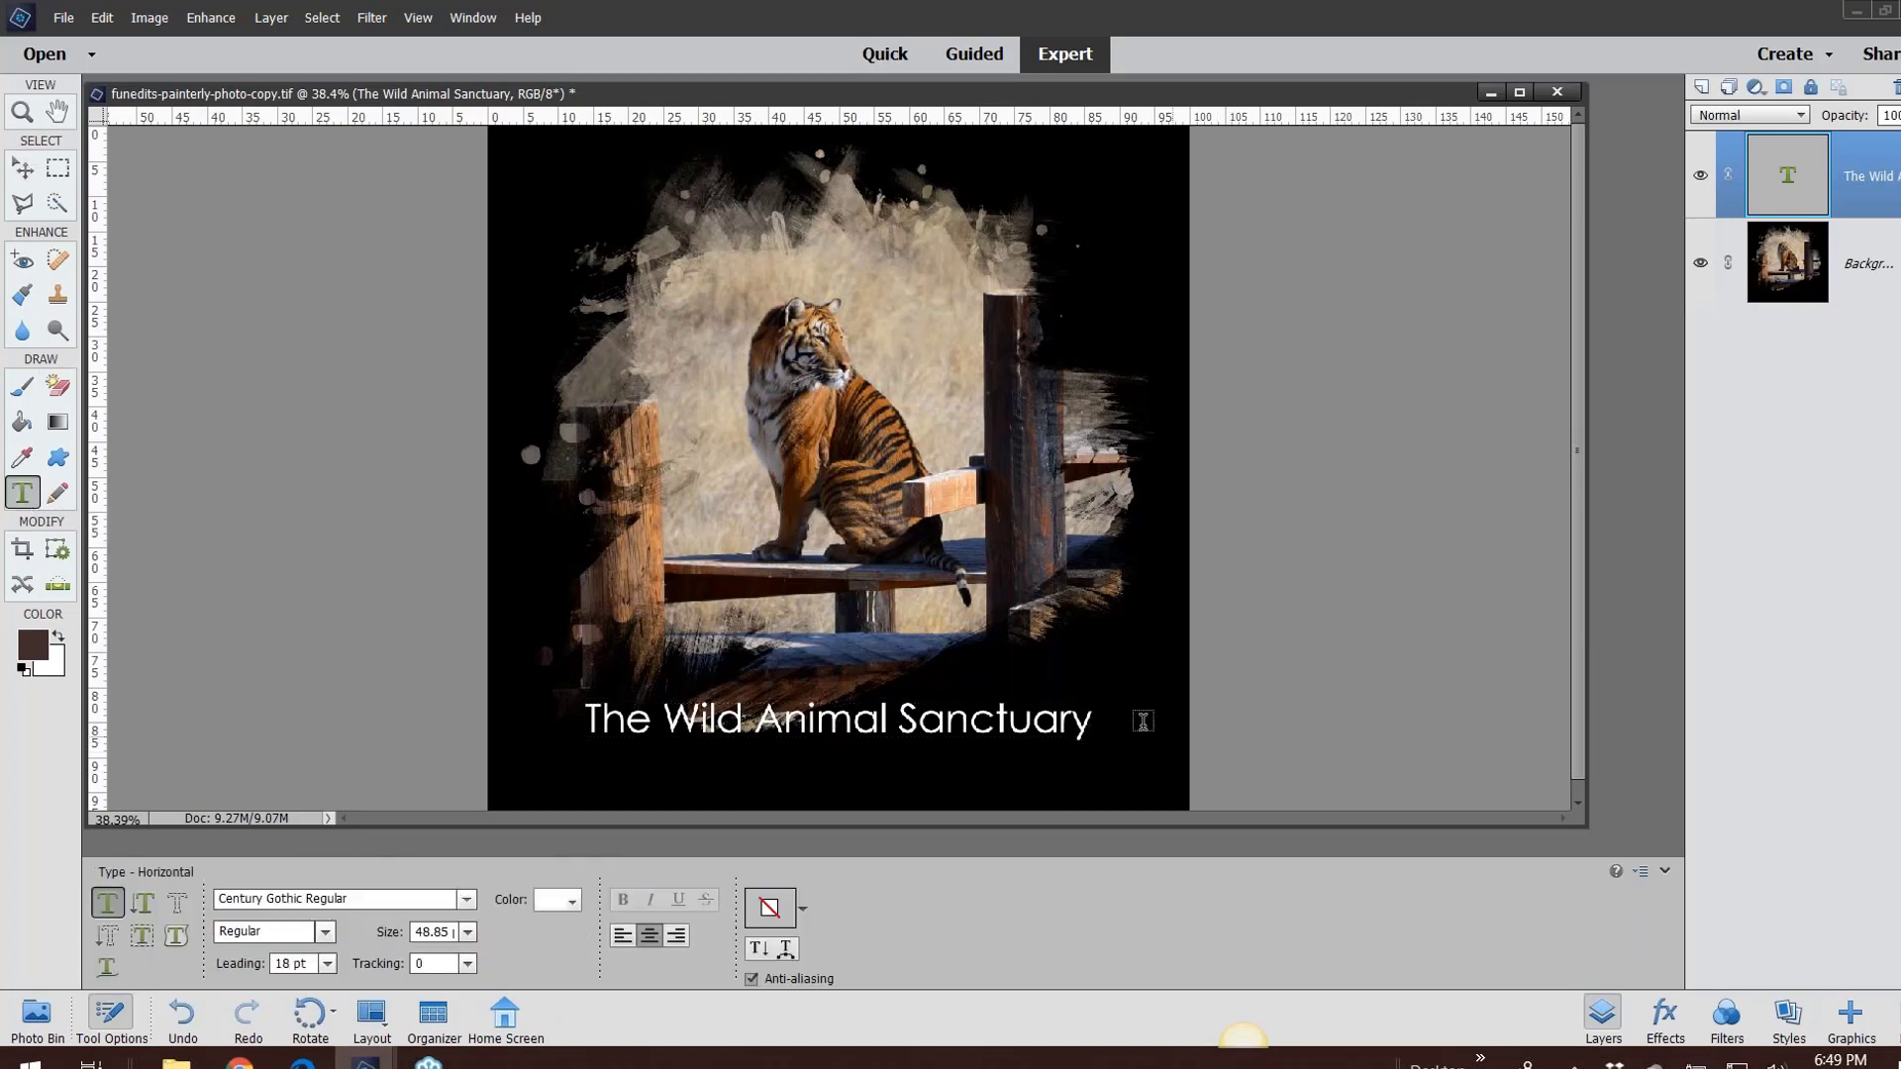
left_click(1090, 722)
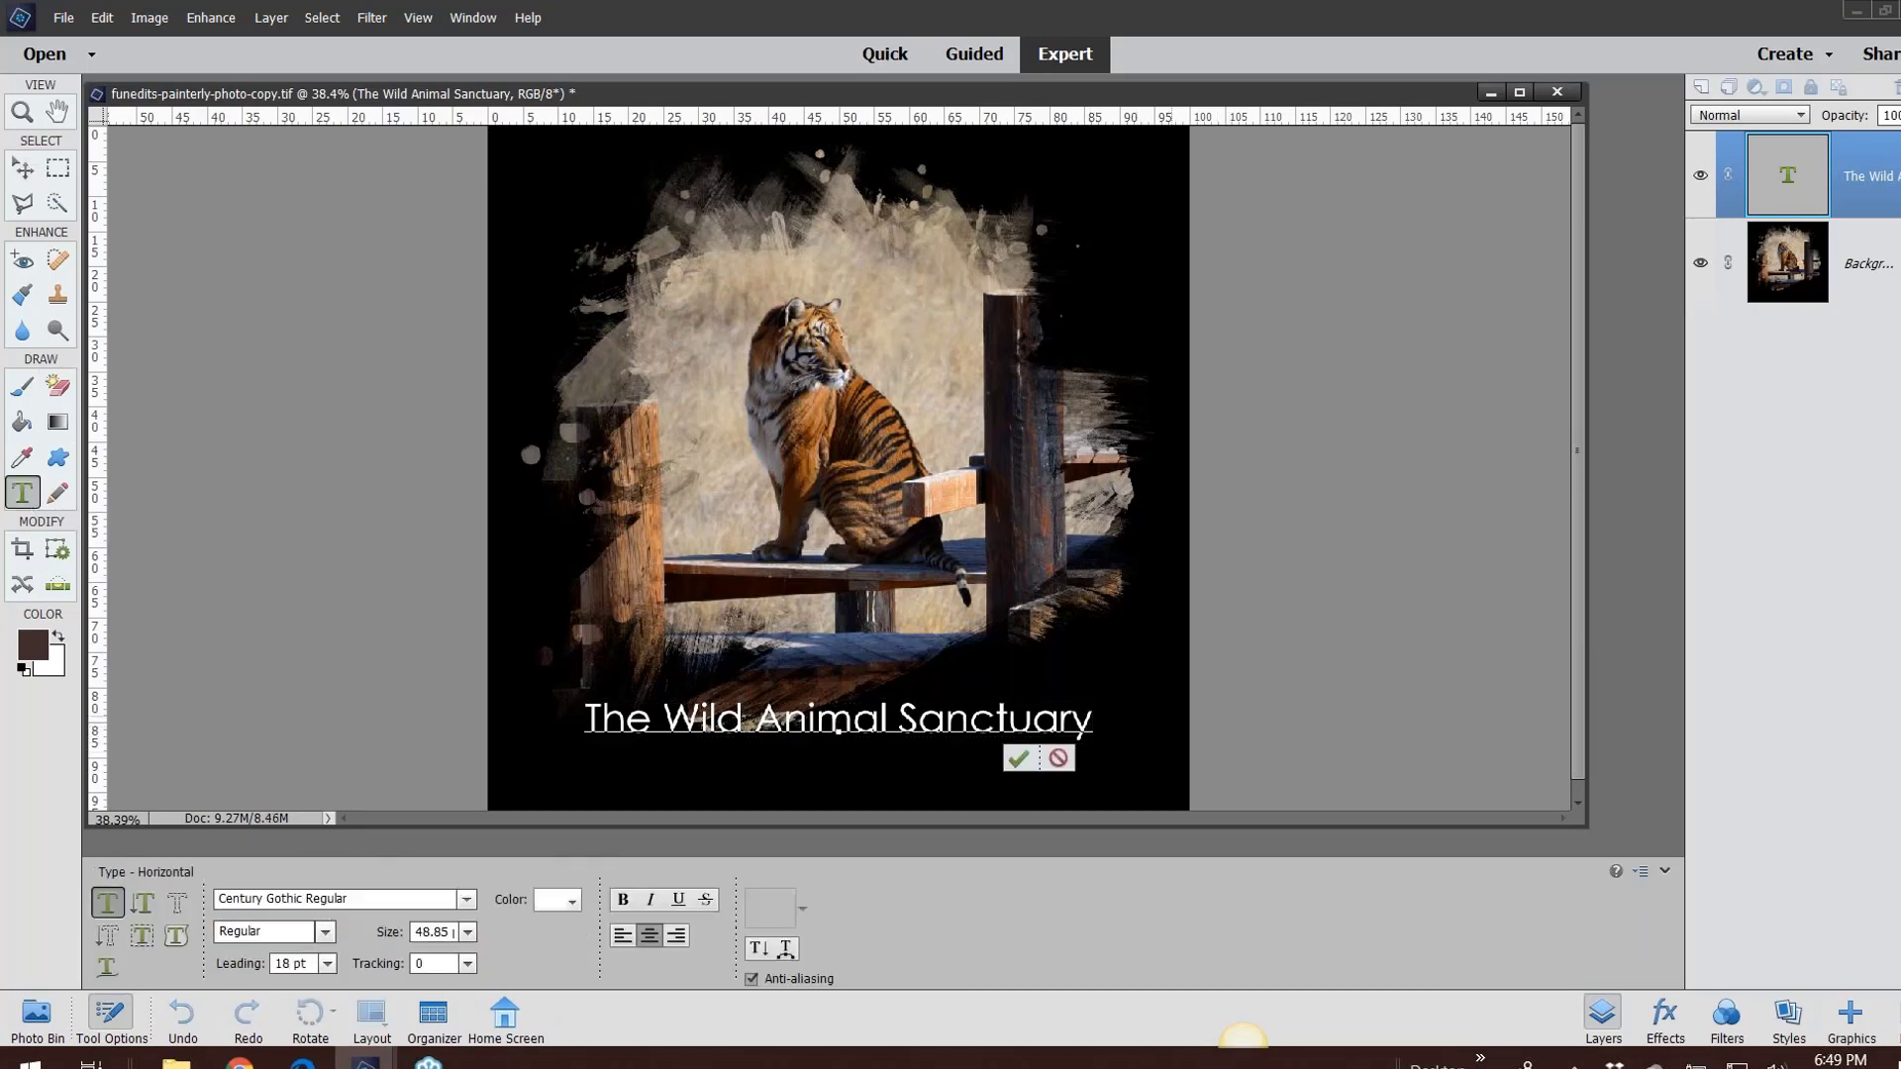
key("Return")
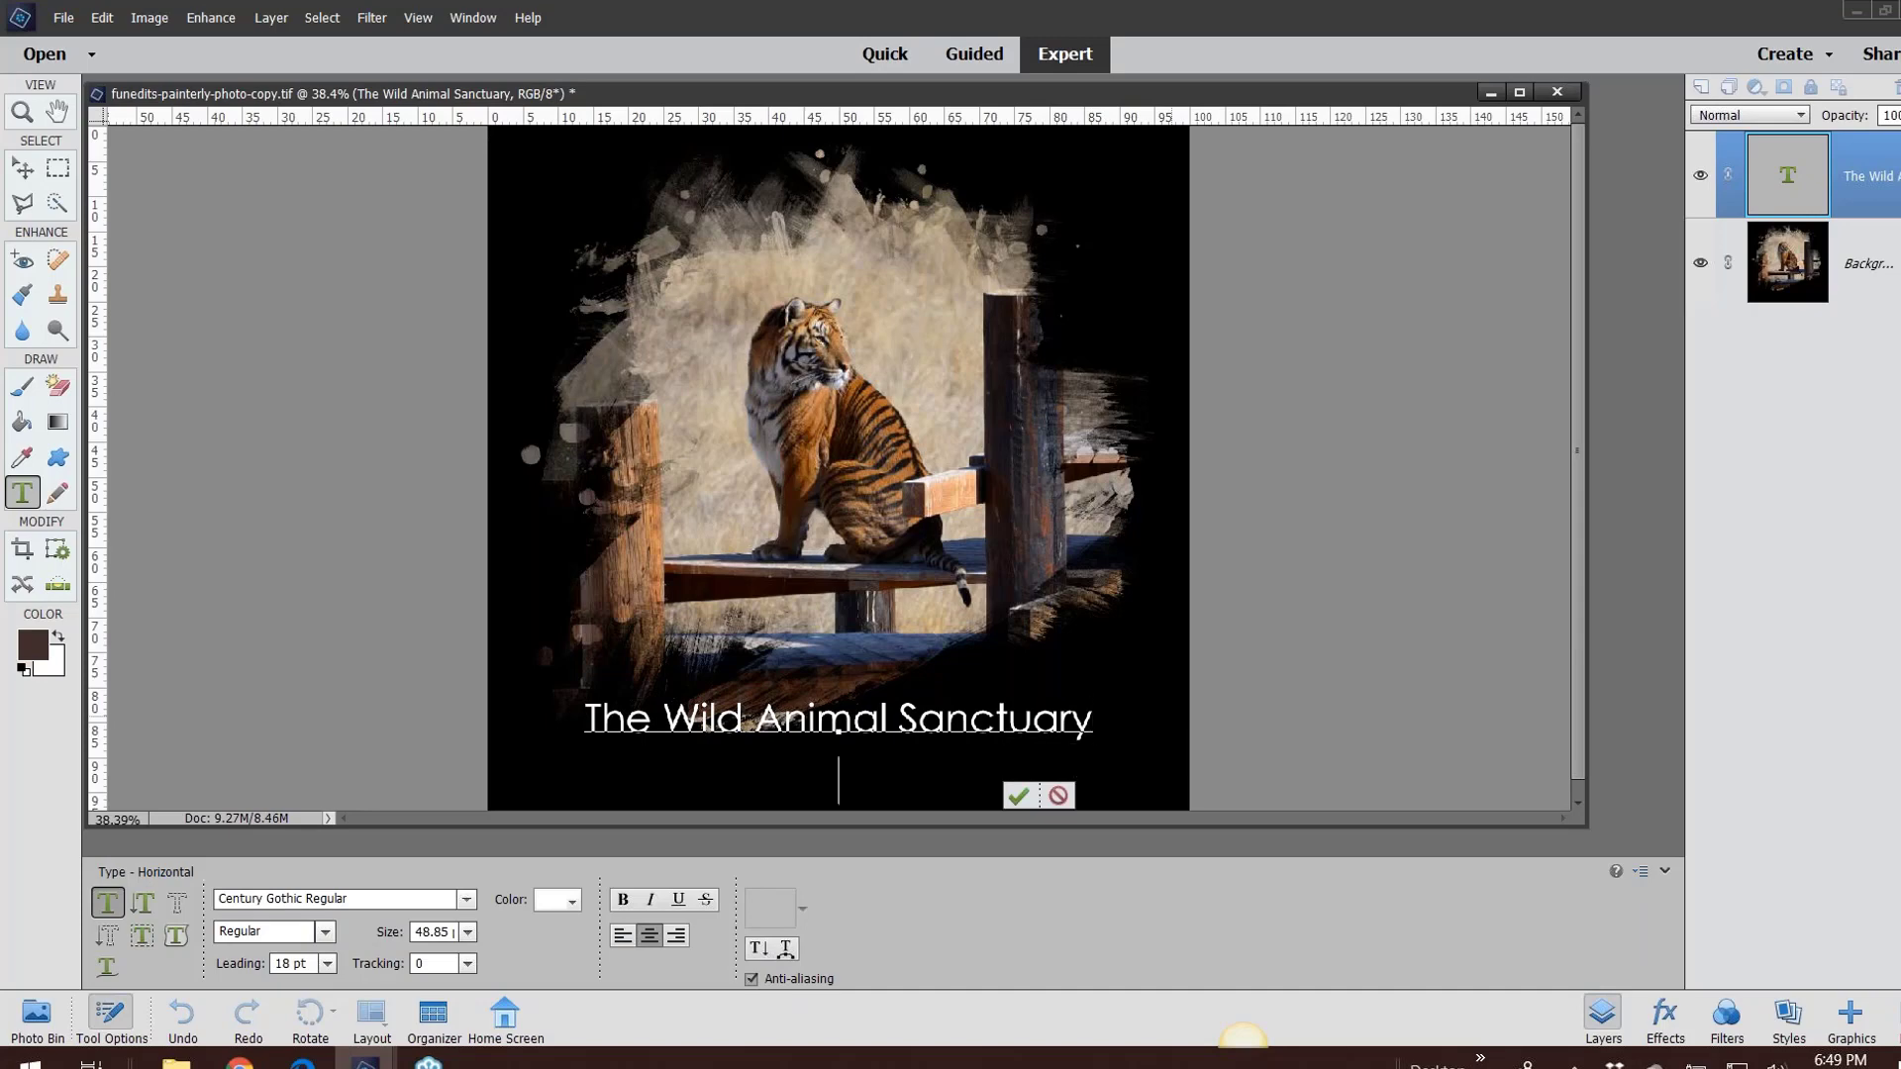
type("KEENS")
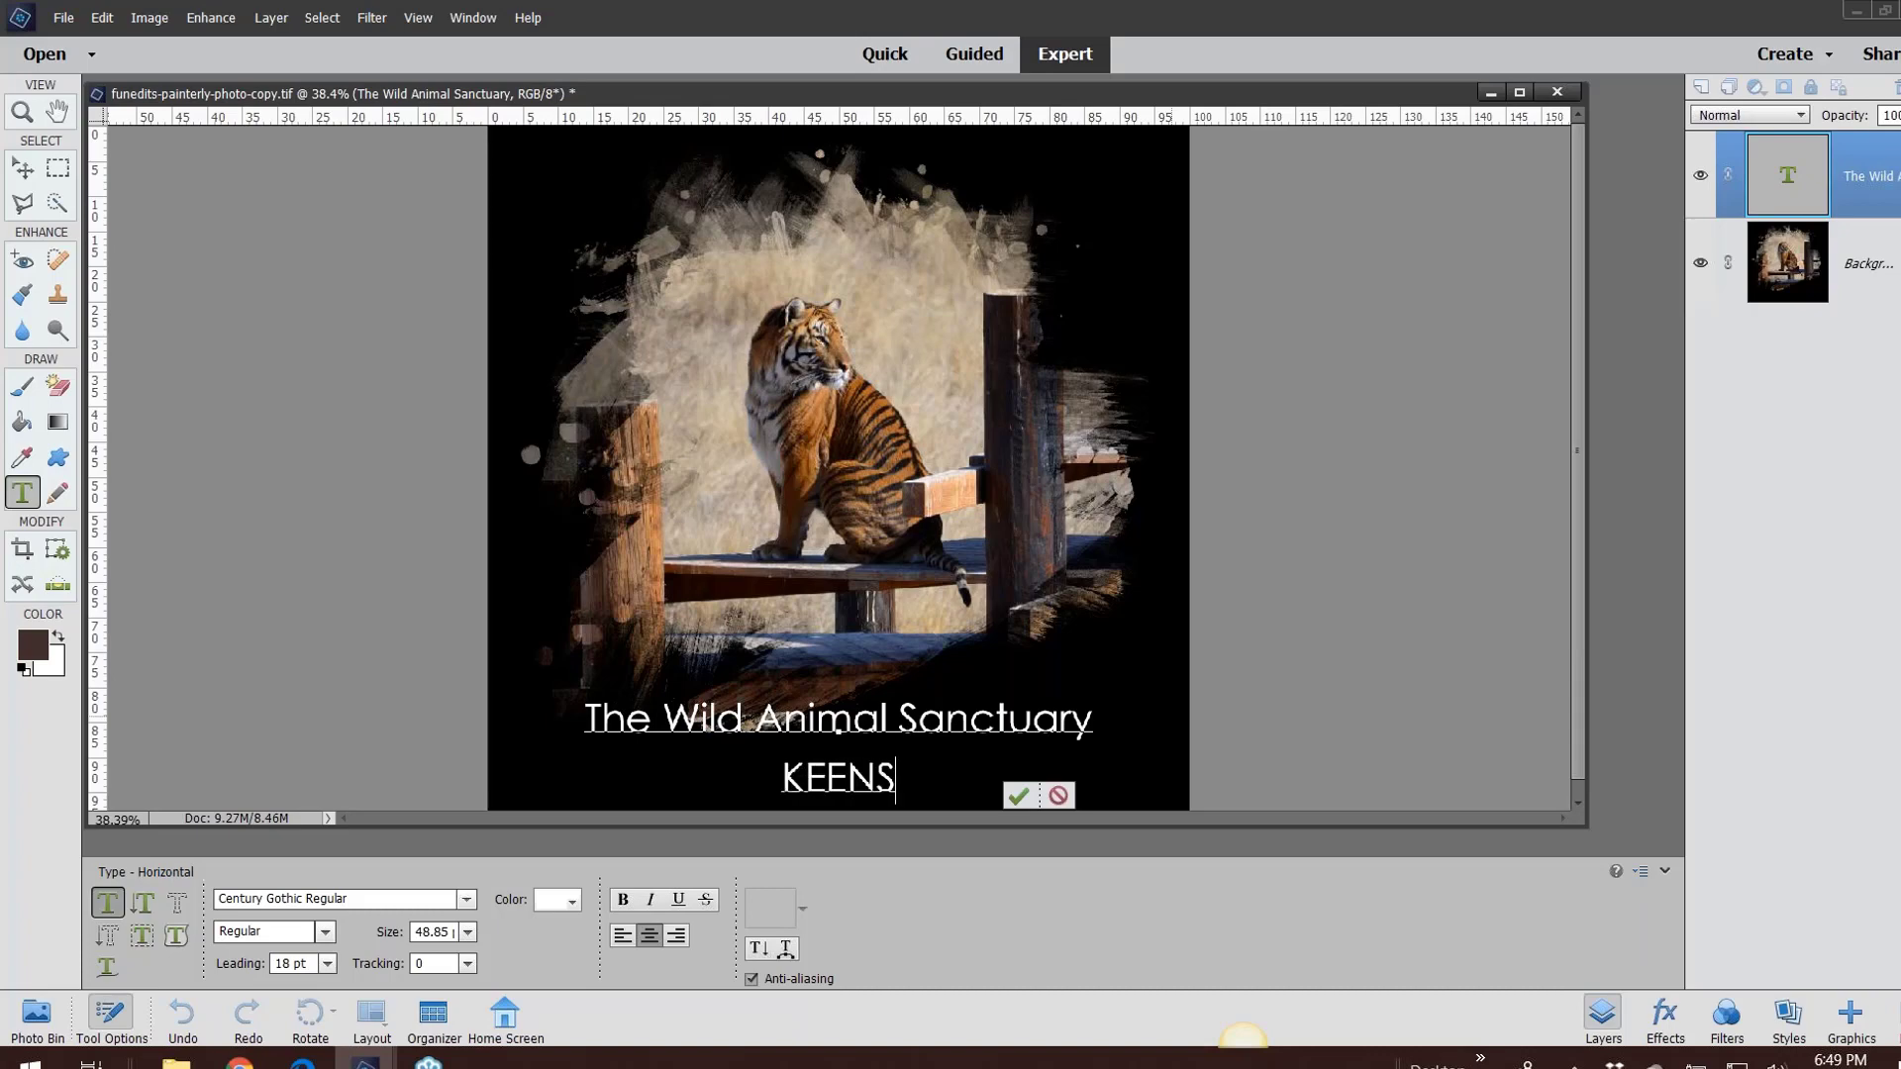
type("BURG")
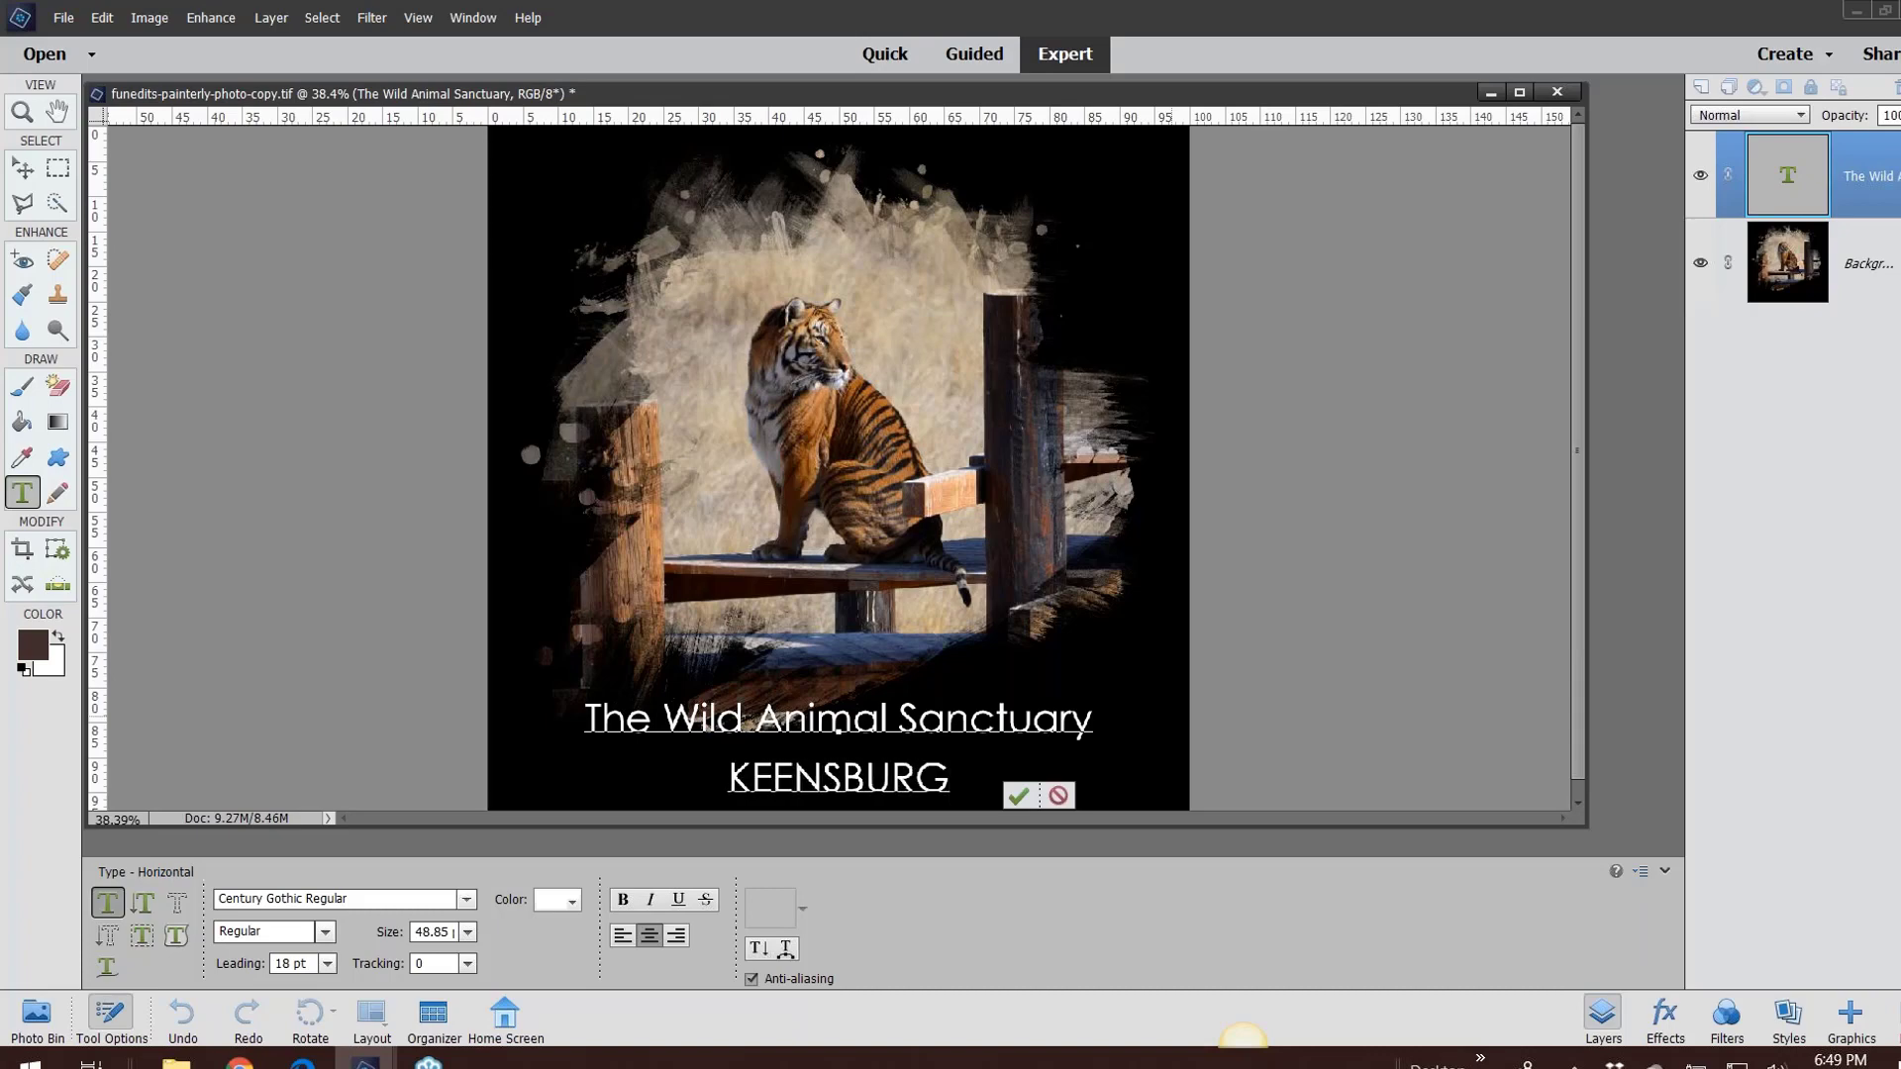
type(" COLO")
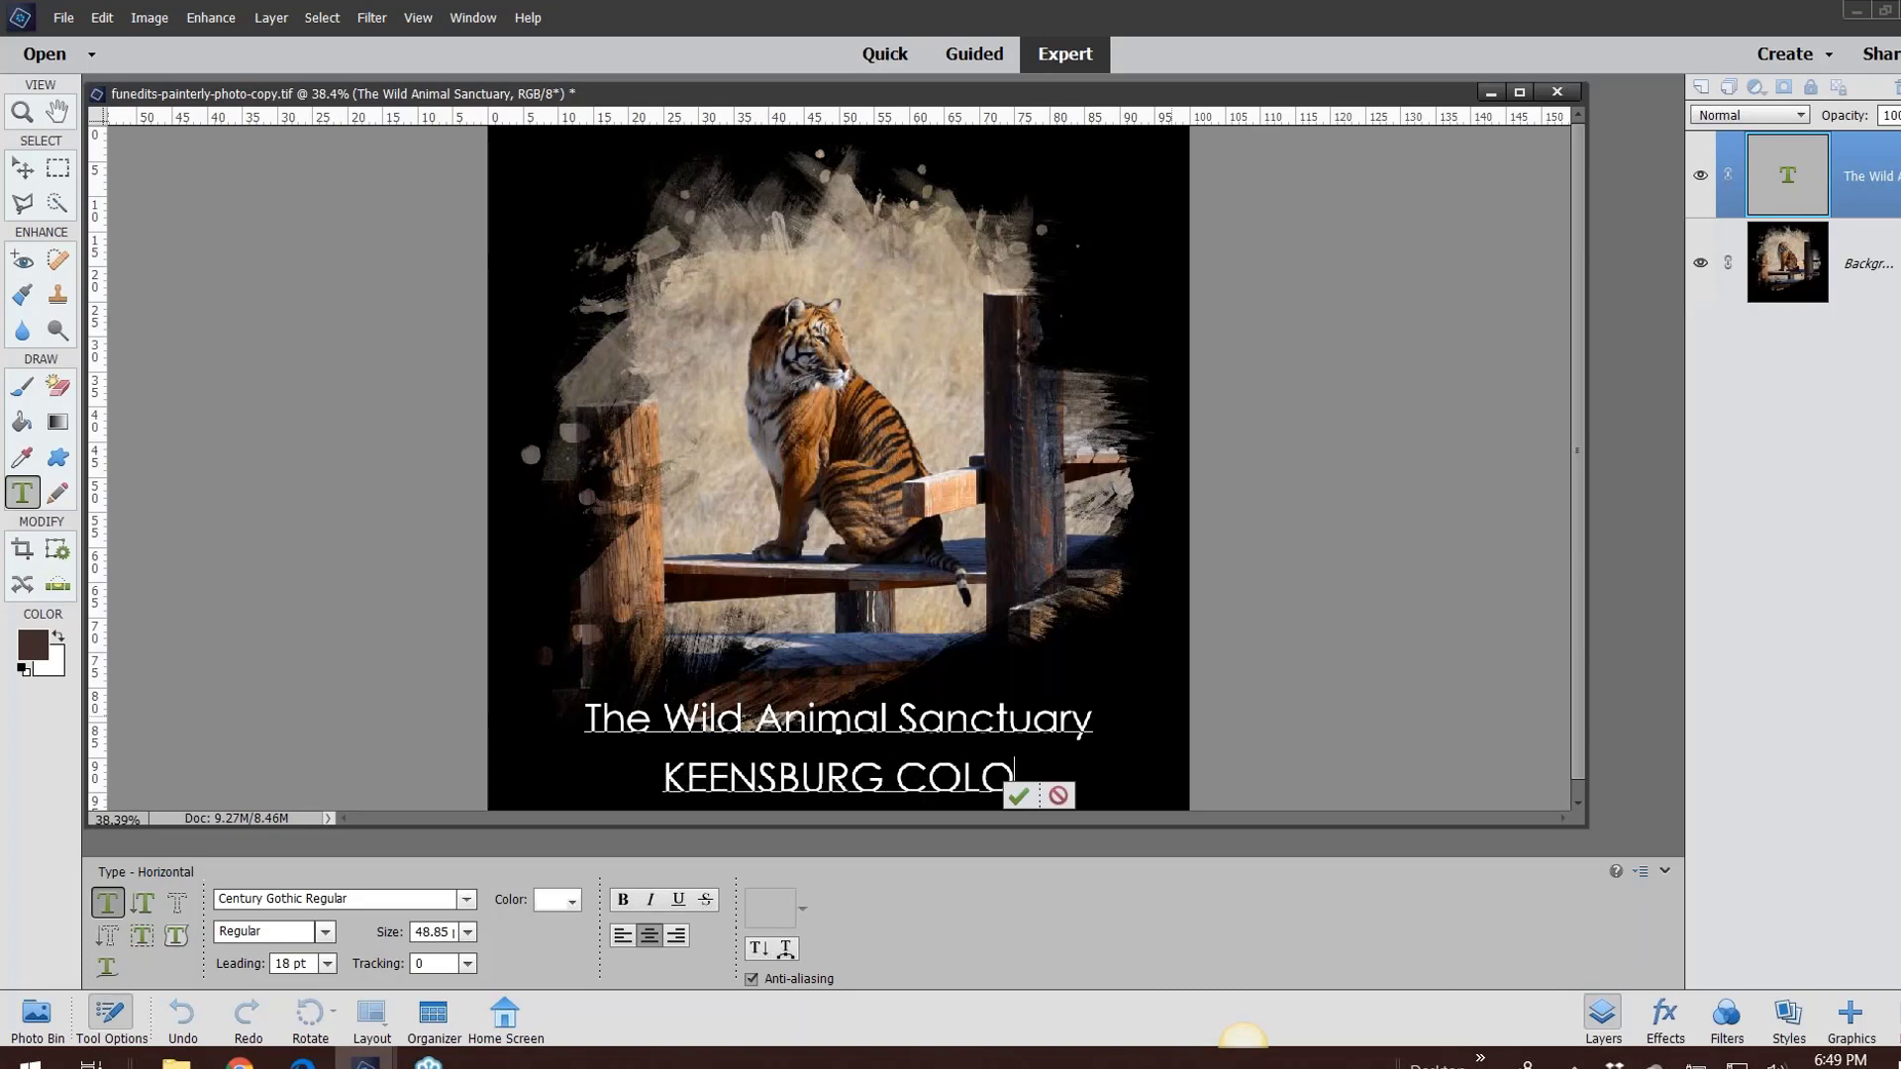
type("RADO")
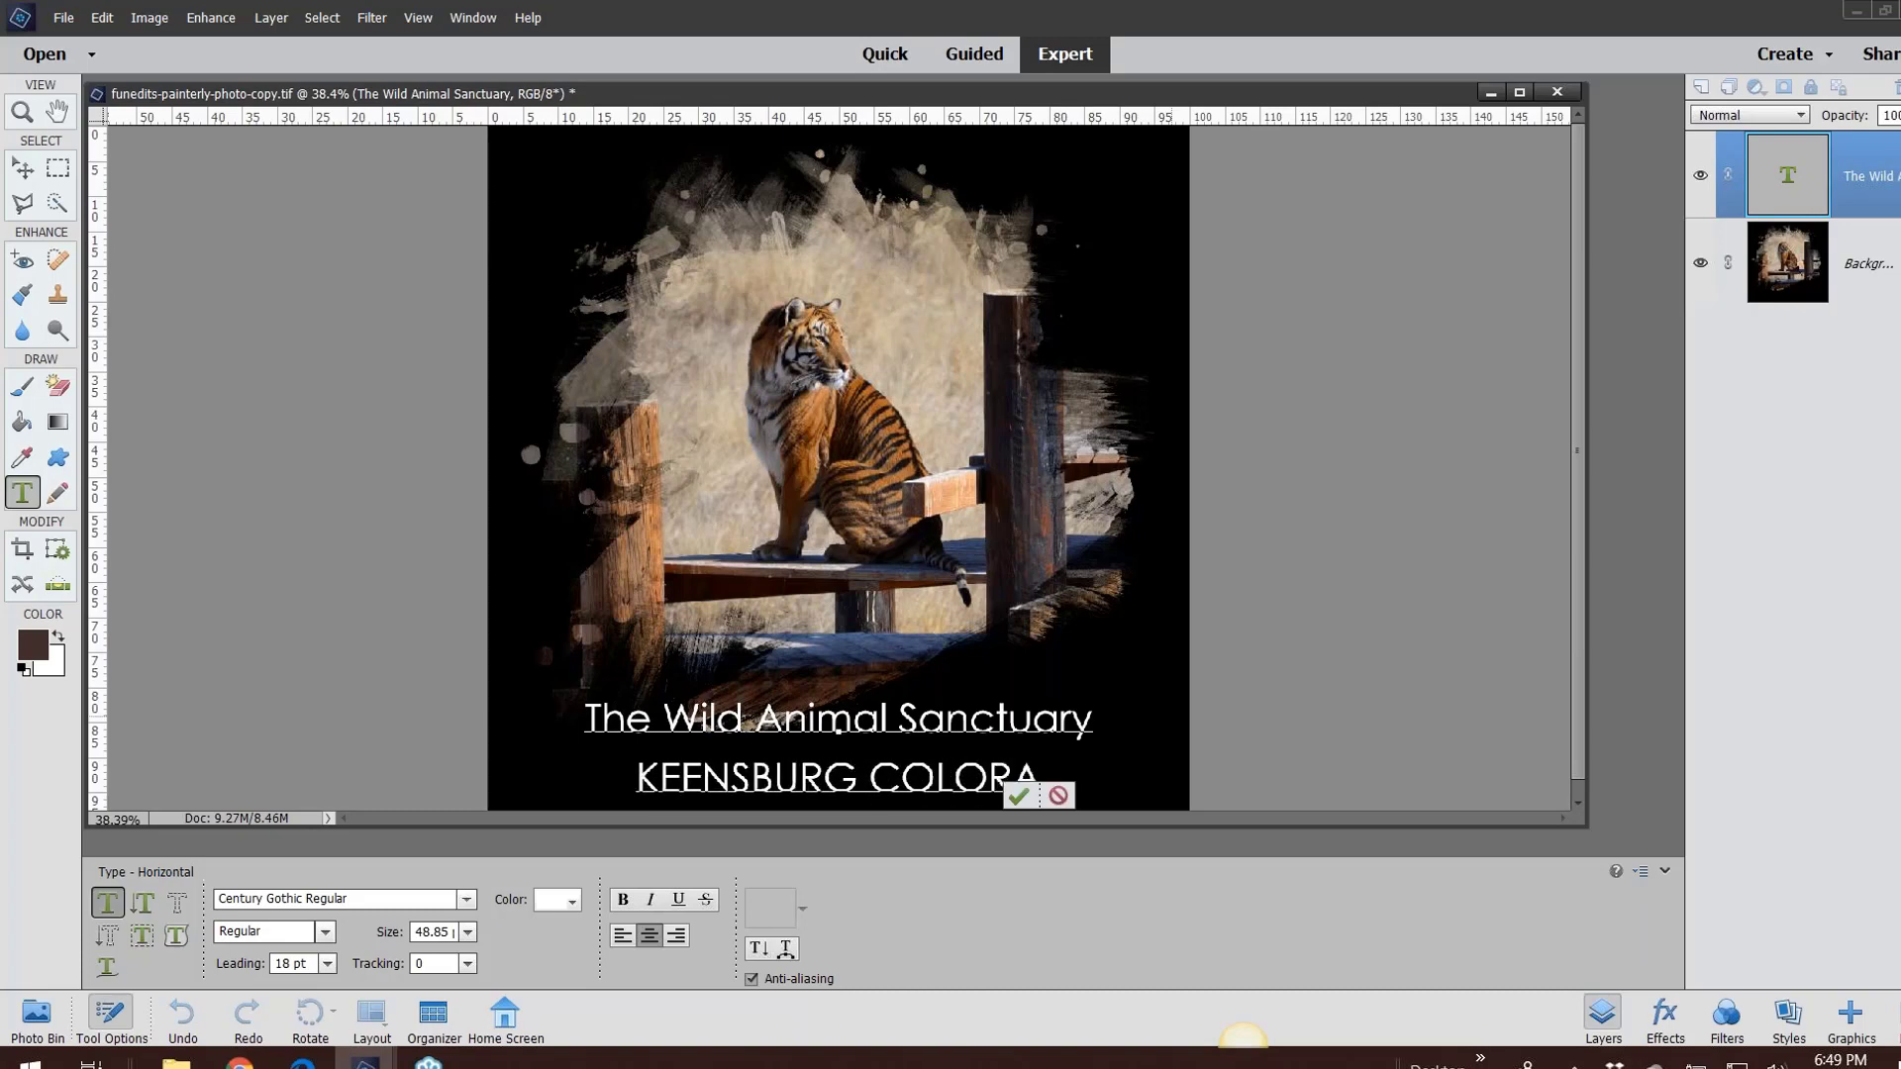
left_click(1019, 797)
Drag the two-line title higher on the canvas with the Move tool
key("v")
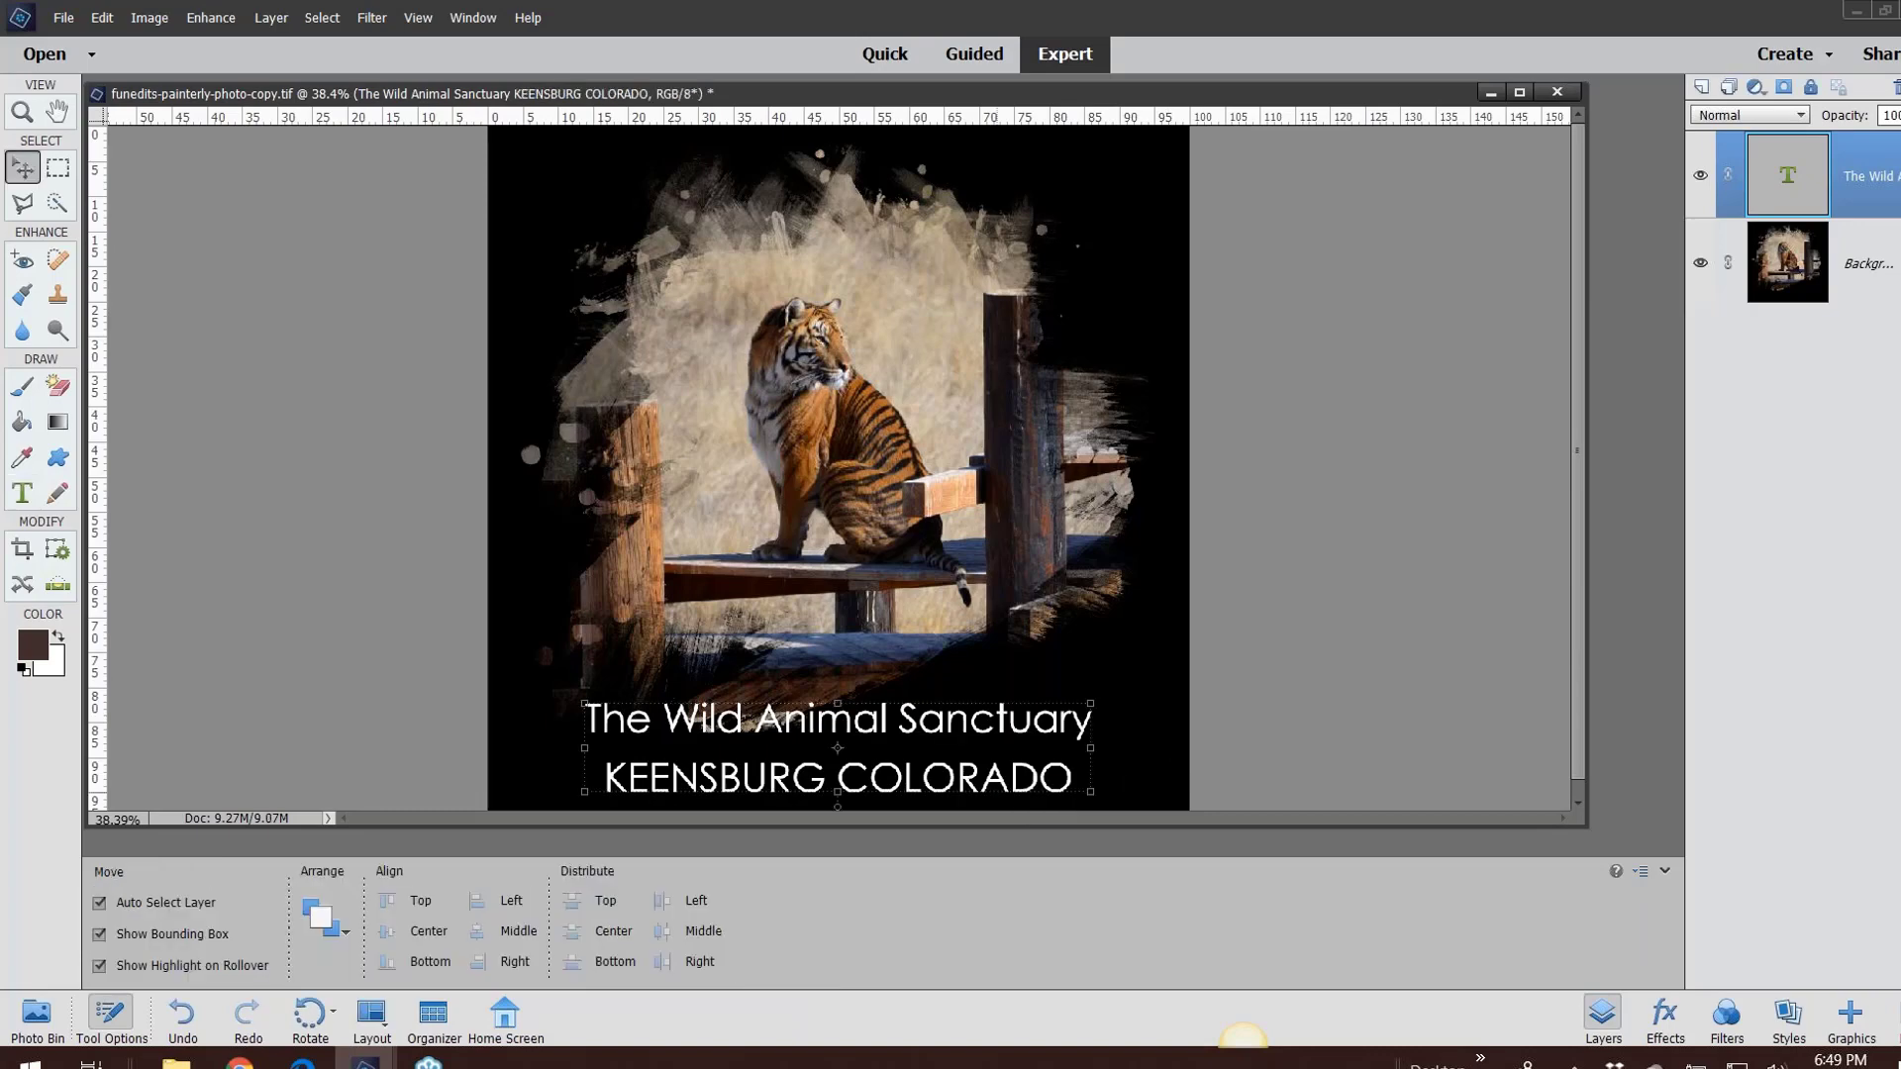
scroll(1002, 800, "up", 3)
scroll(1002, 800, "up", 2)
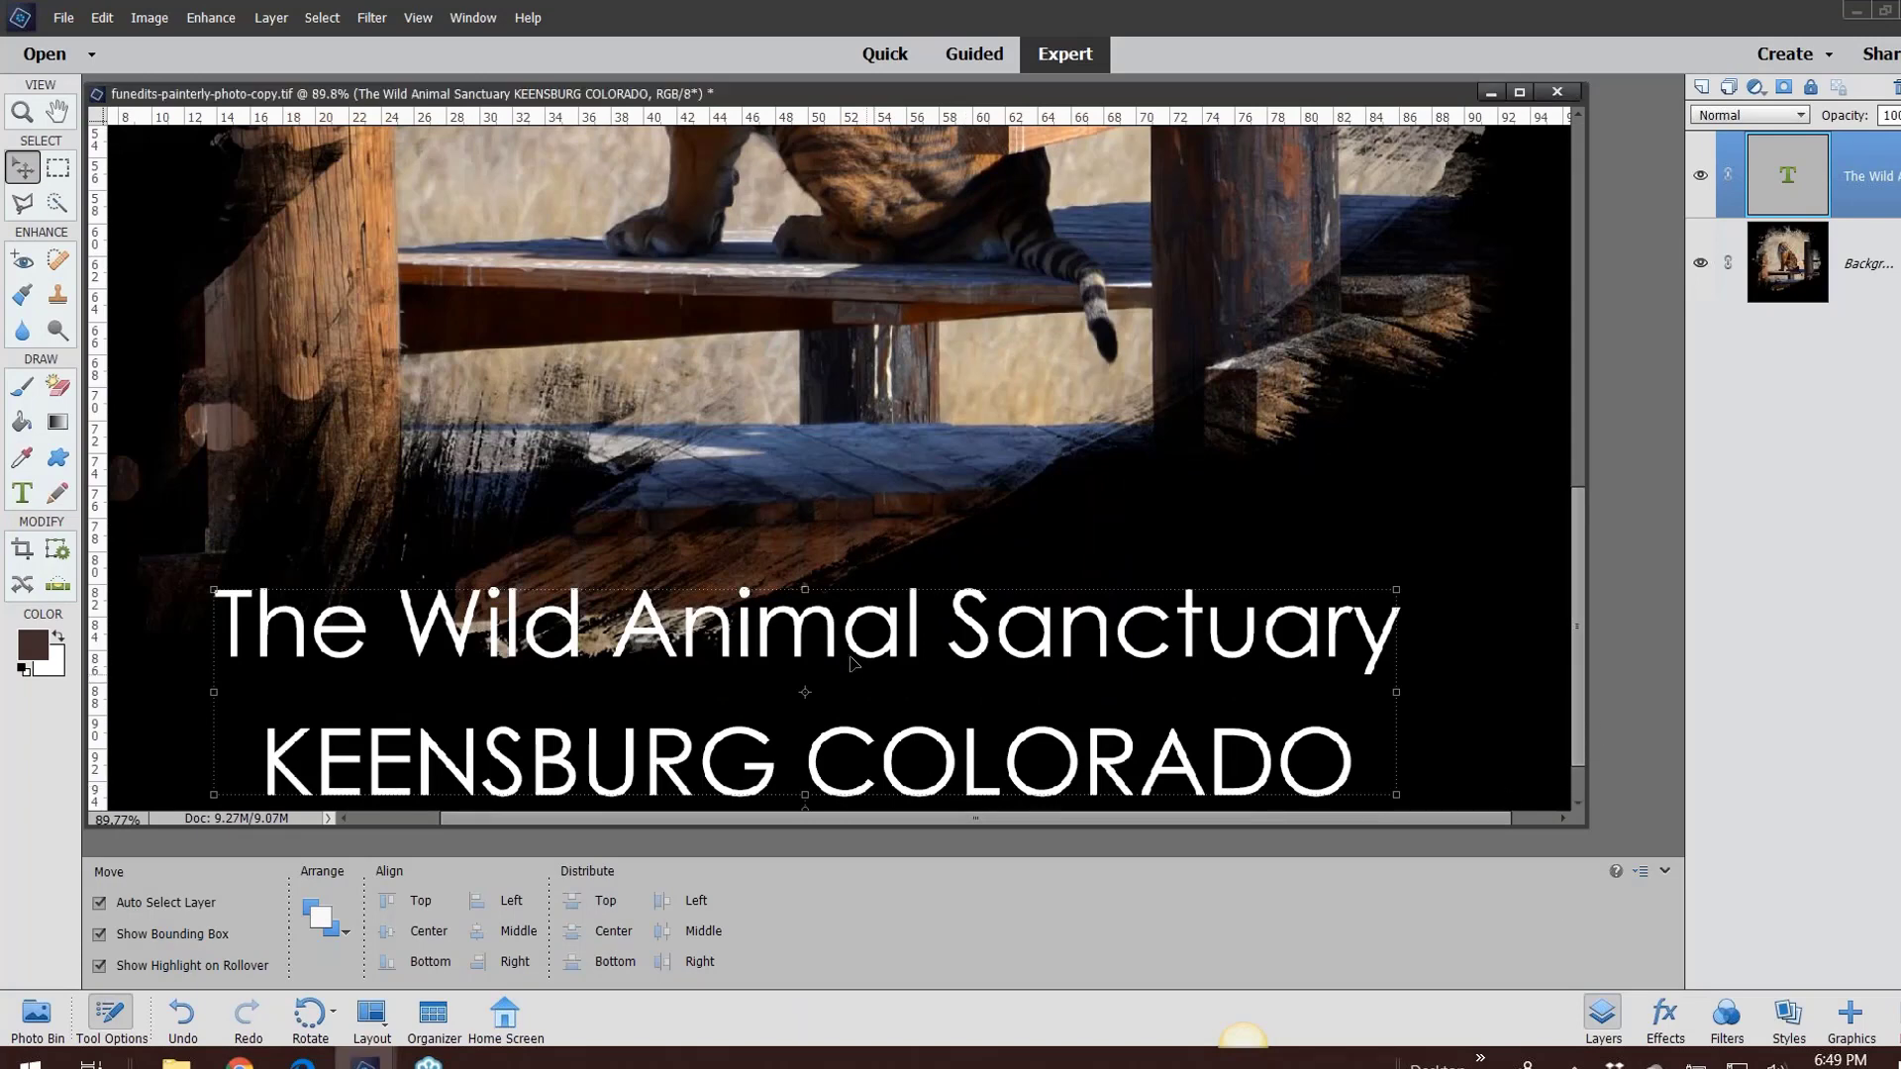
left_click_drag(855, 644, 844, 458)
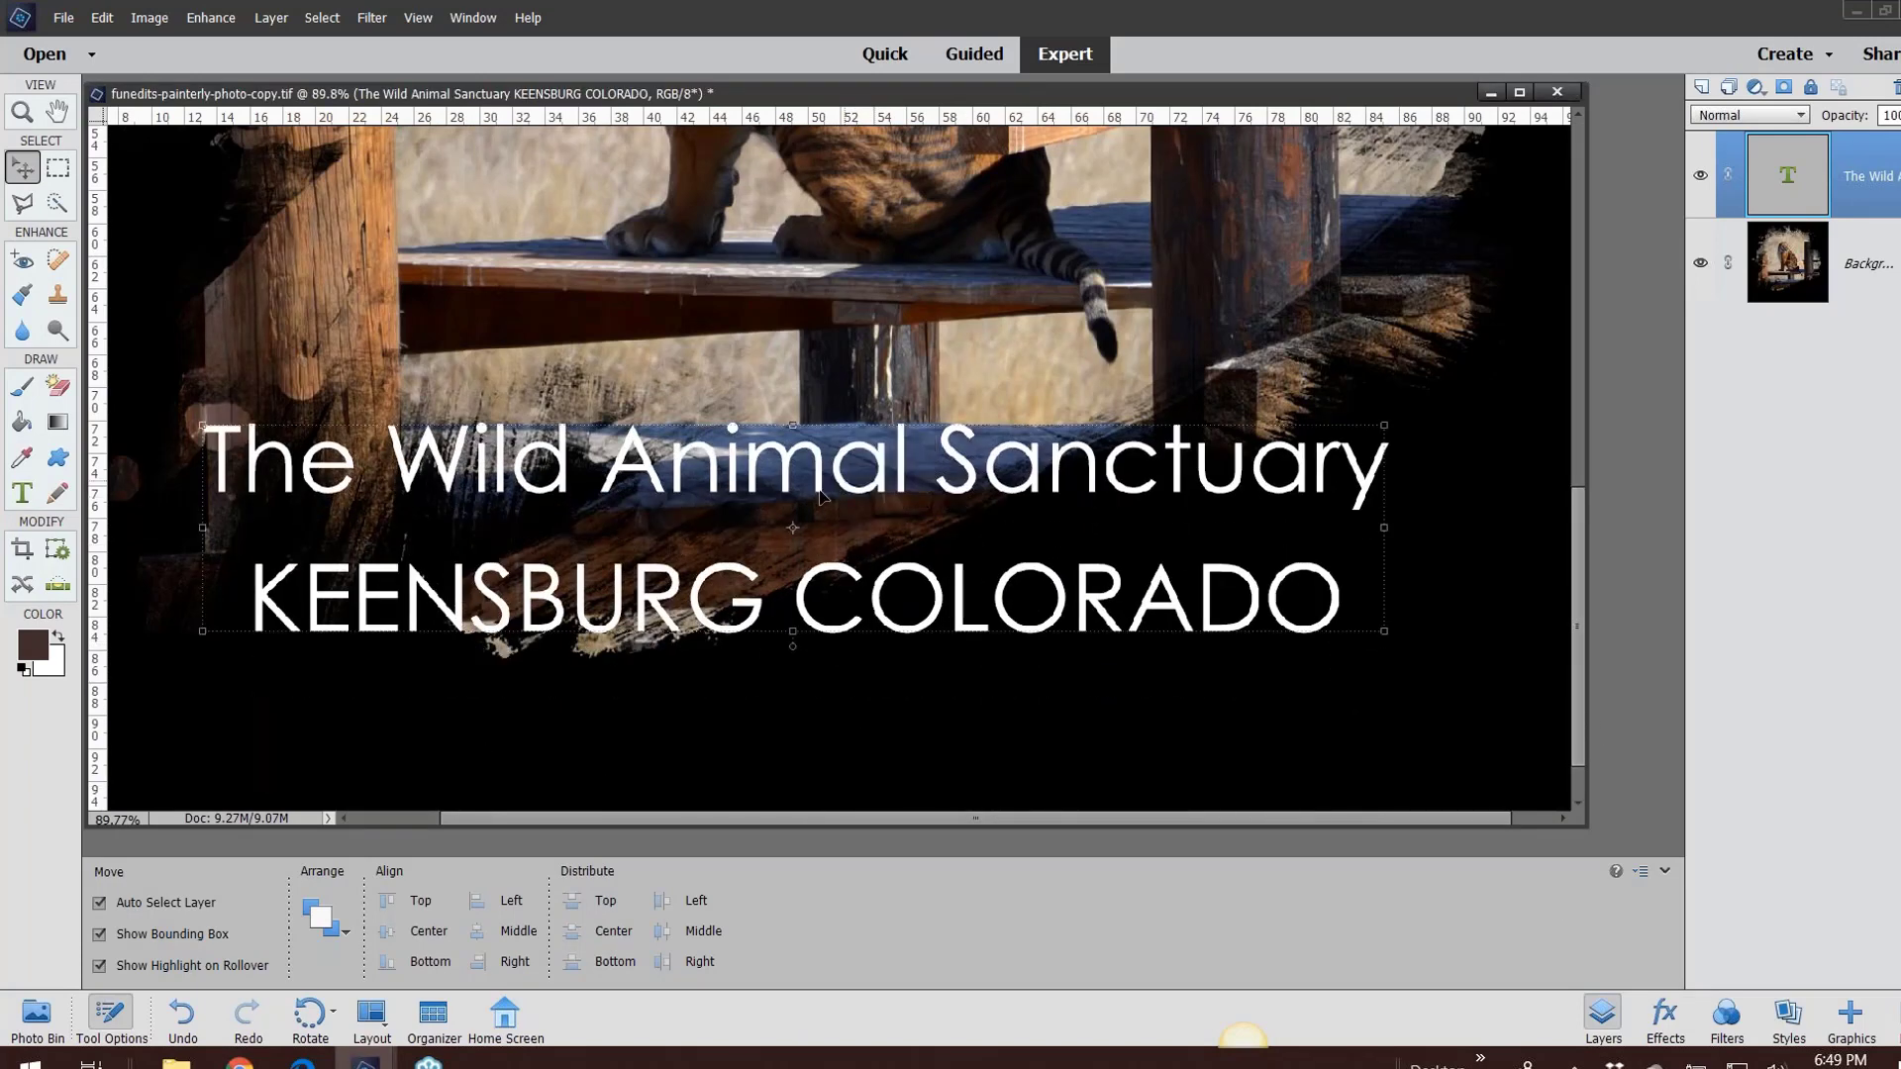
Set the KEENSBURG COLORADO line to 36 pt with 200 tracking
left_click(22, 492)
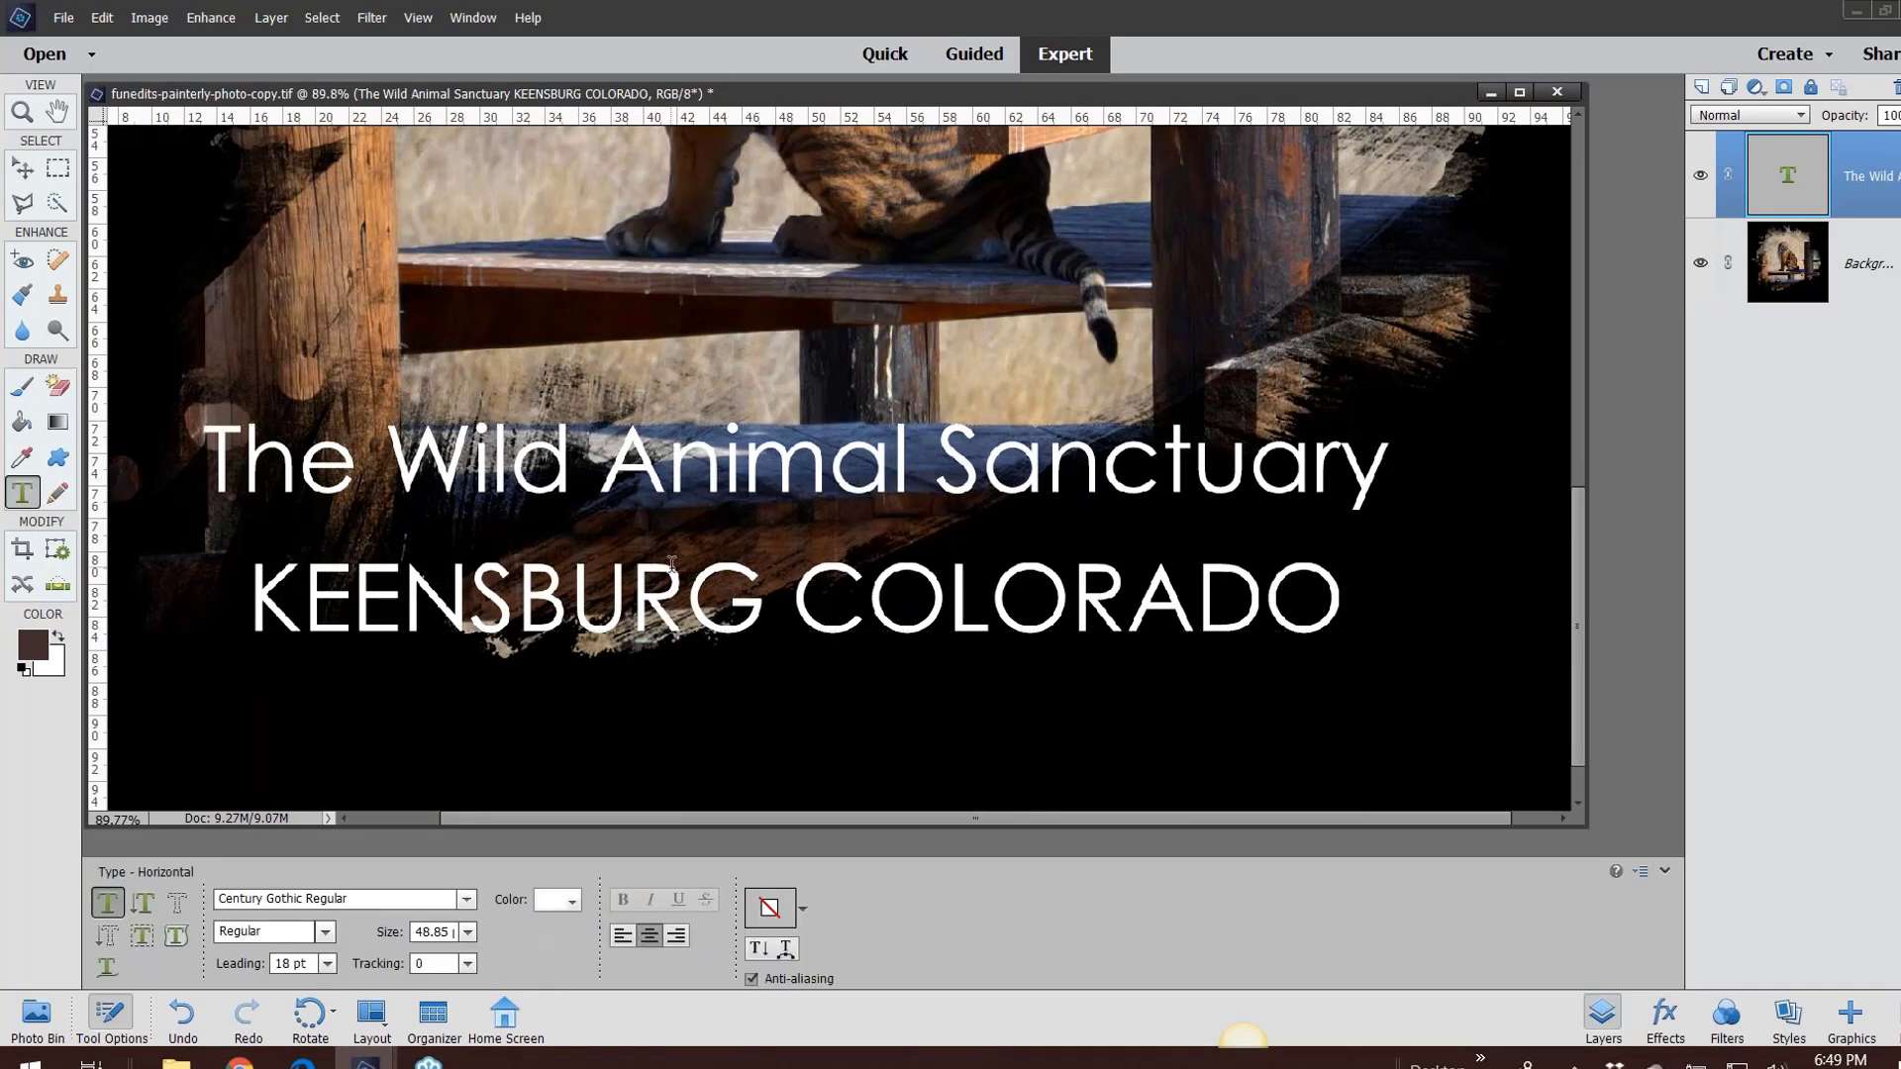
triple_click(707, 619)
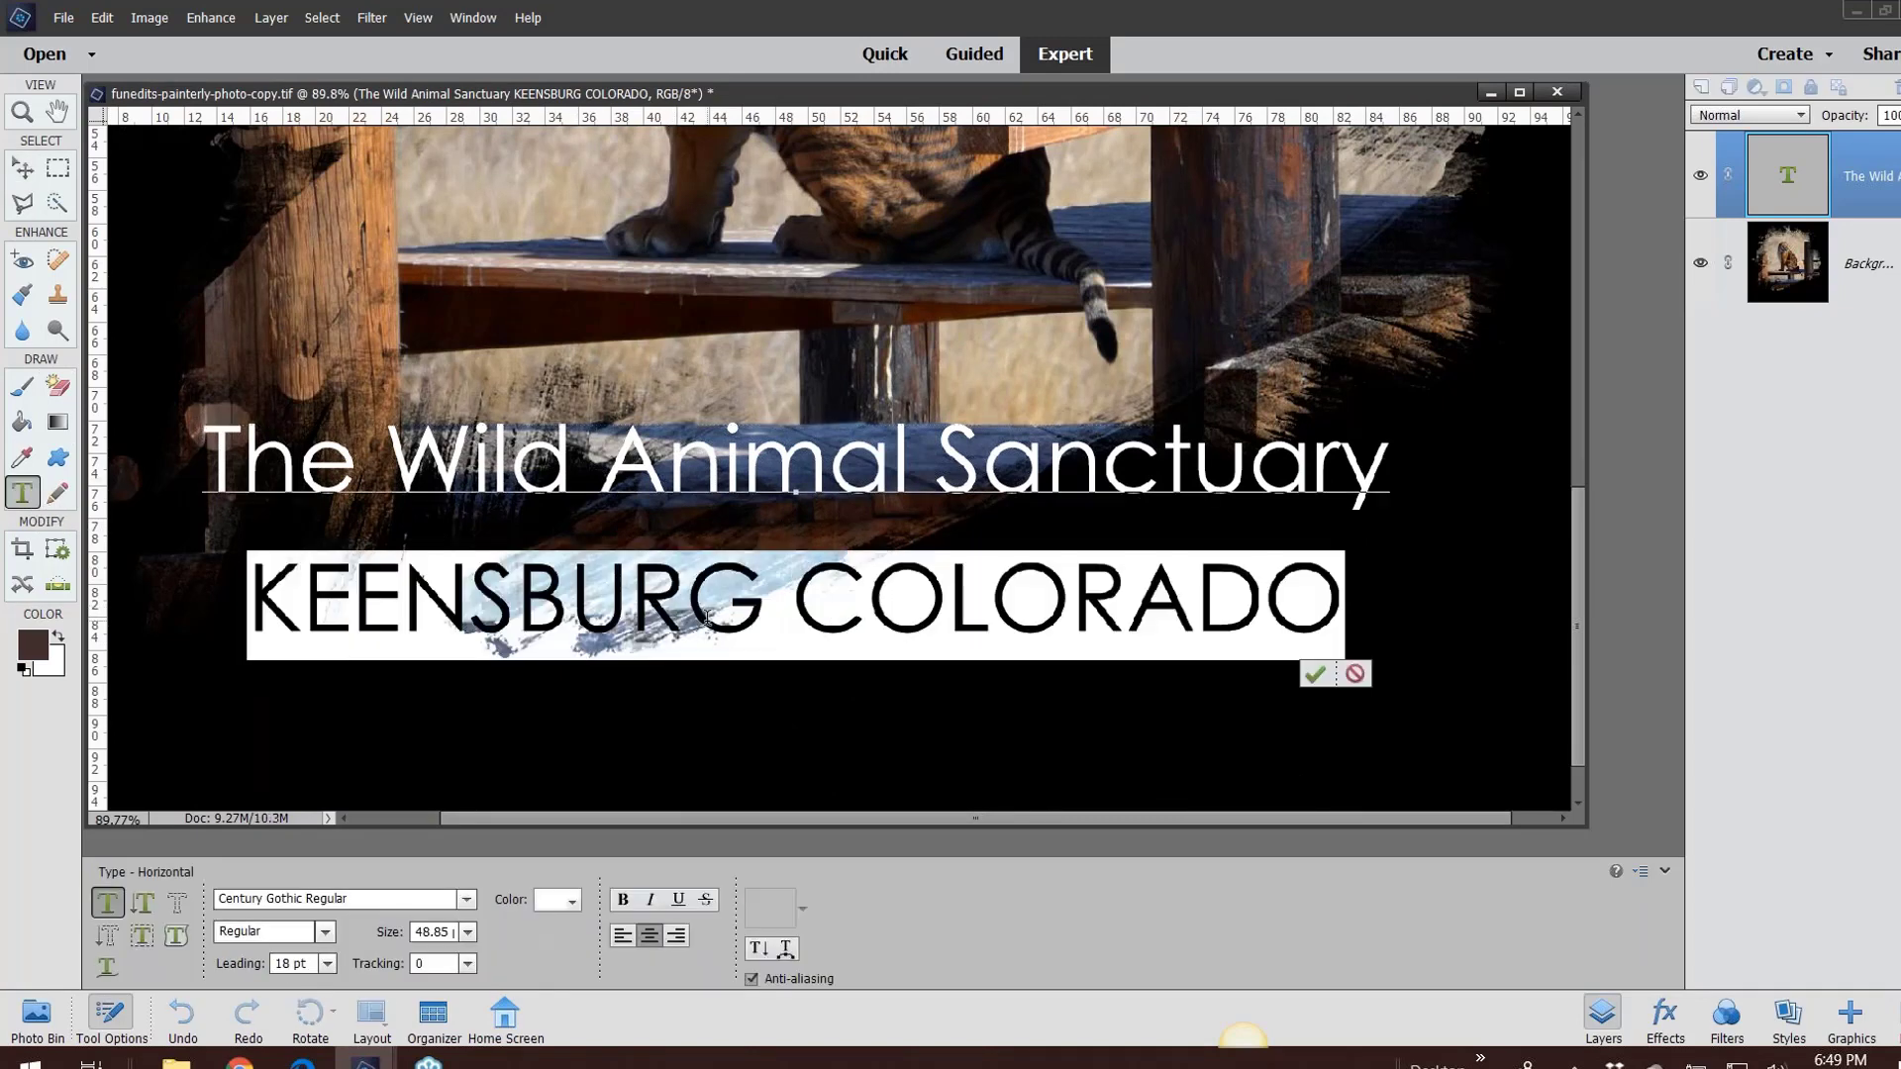
left_click(466, 932)
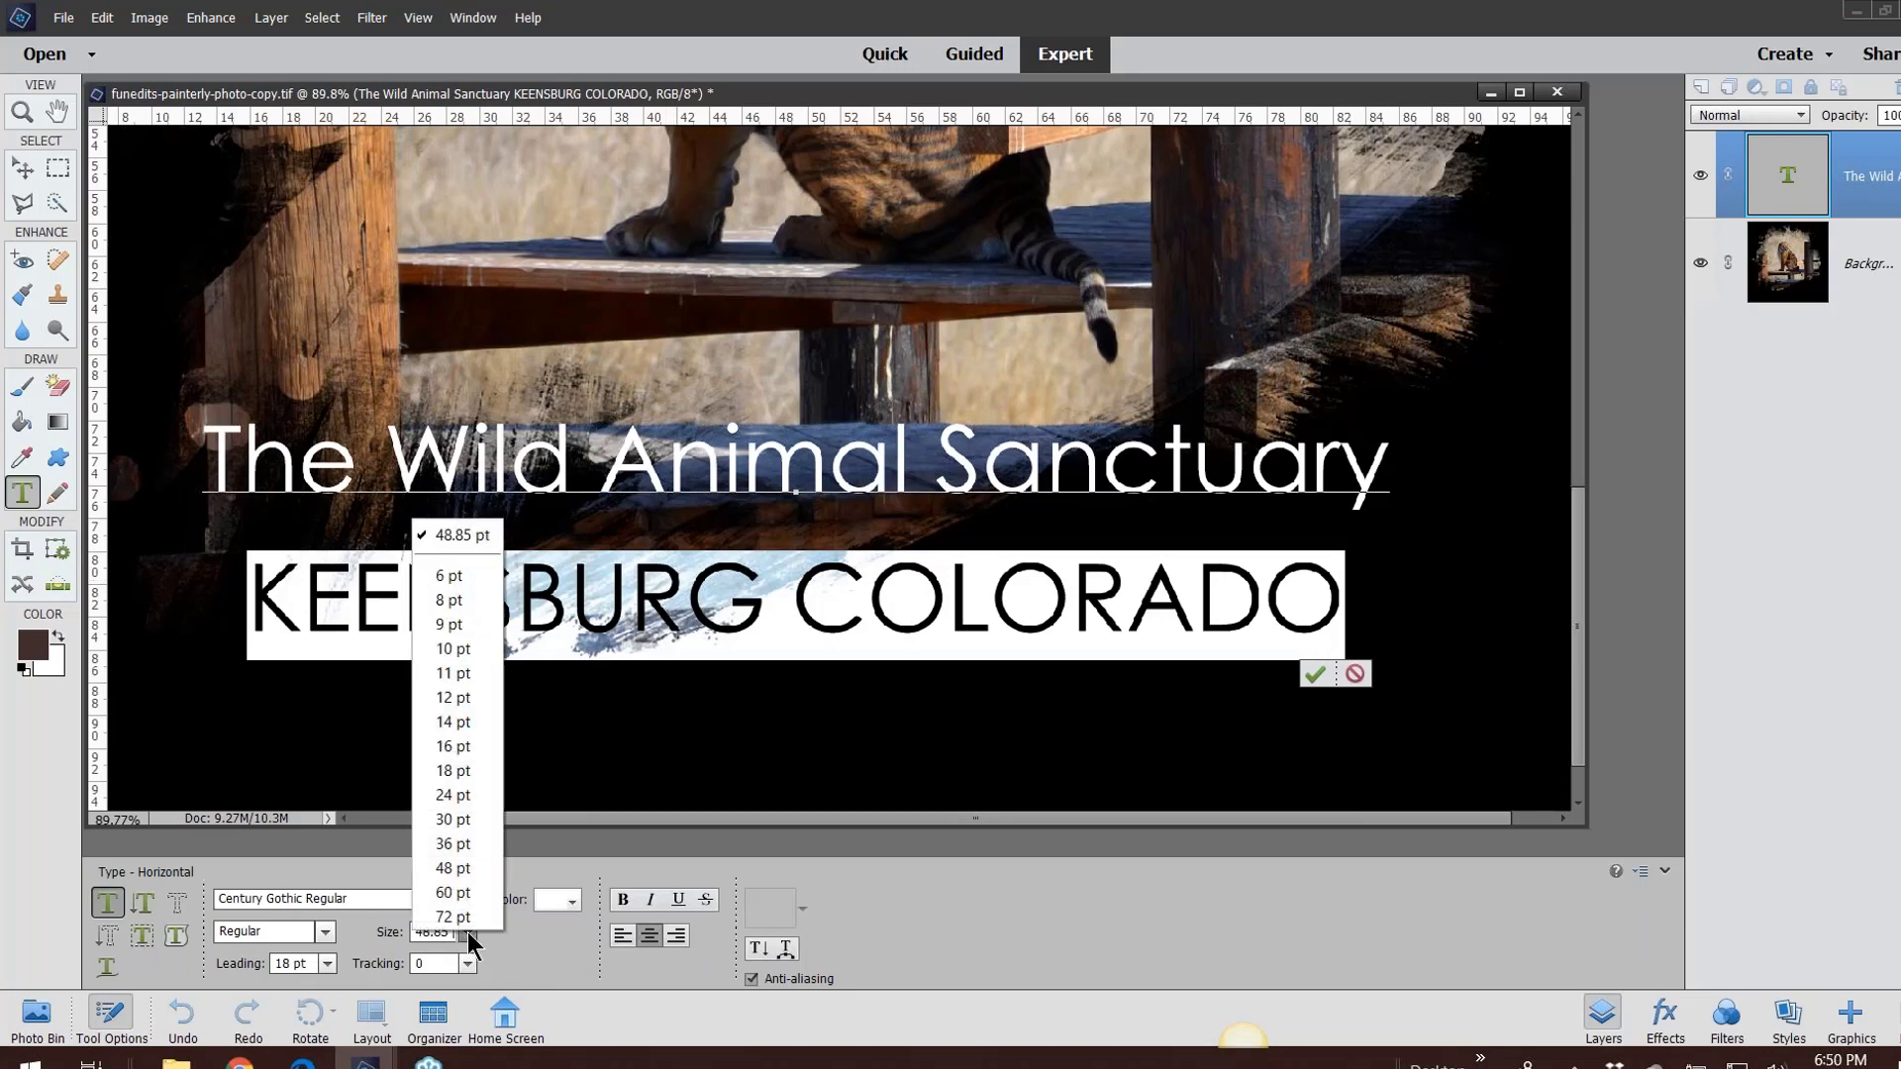
left_click(456, 843)
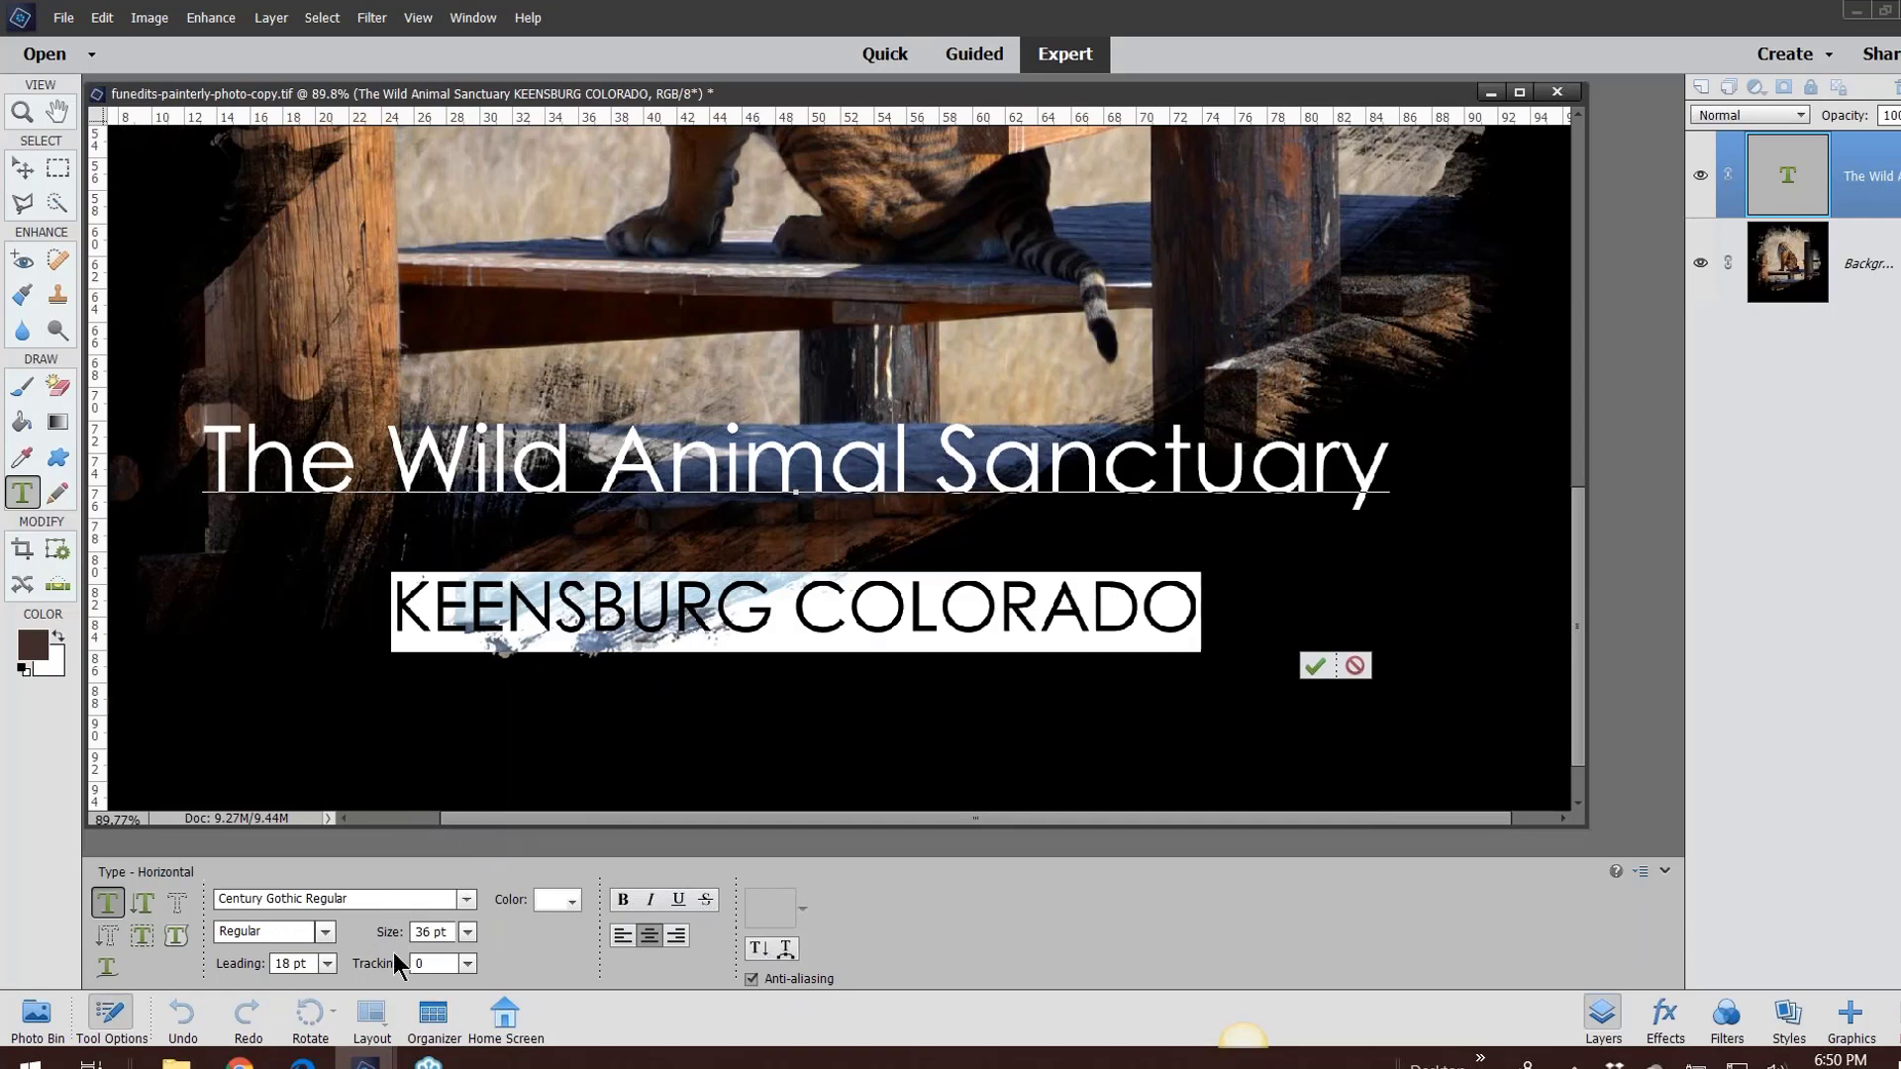
left_click(467, 966)
left_click(465, 950)
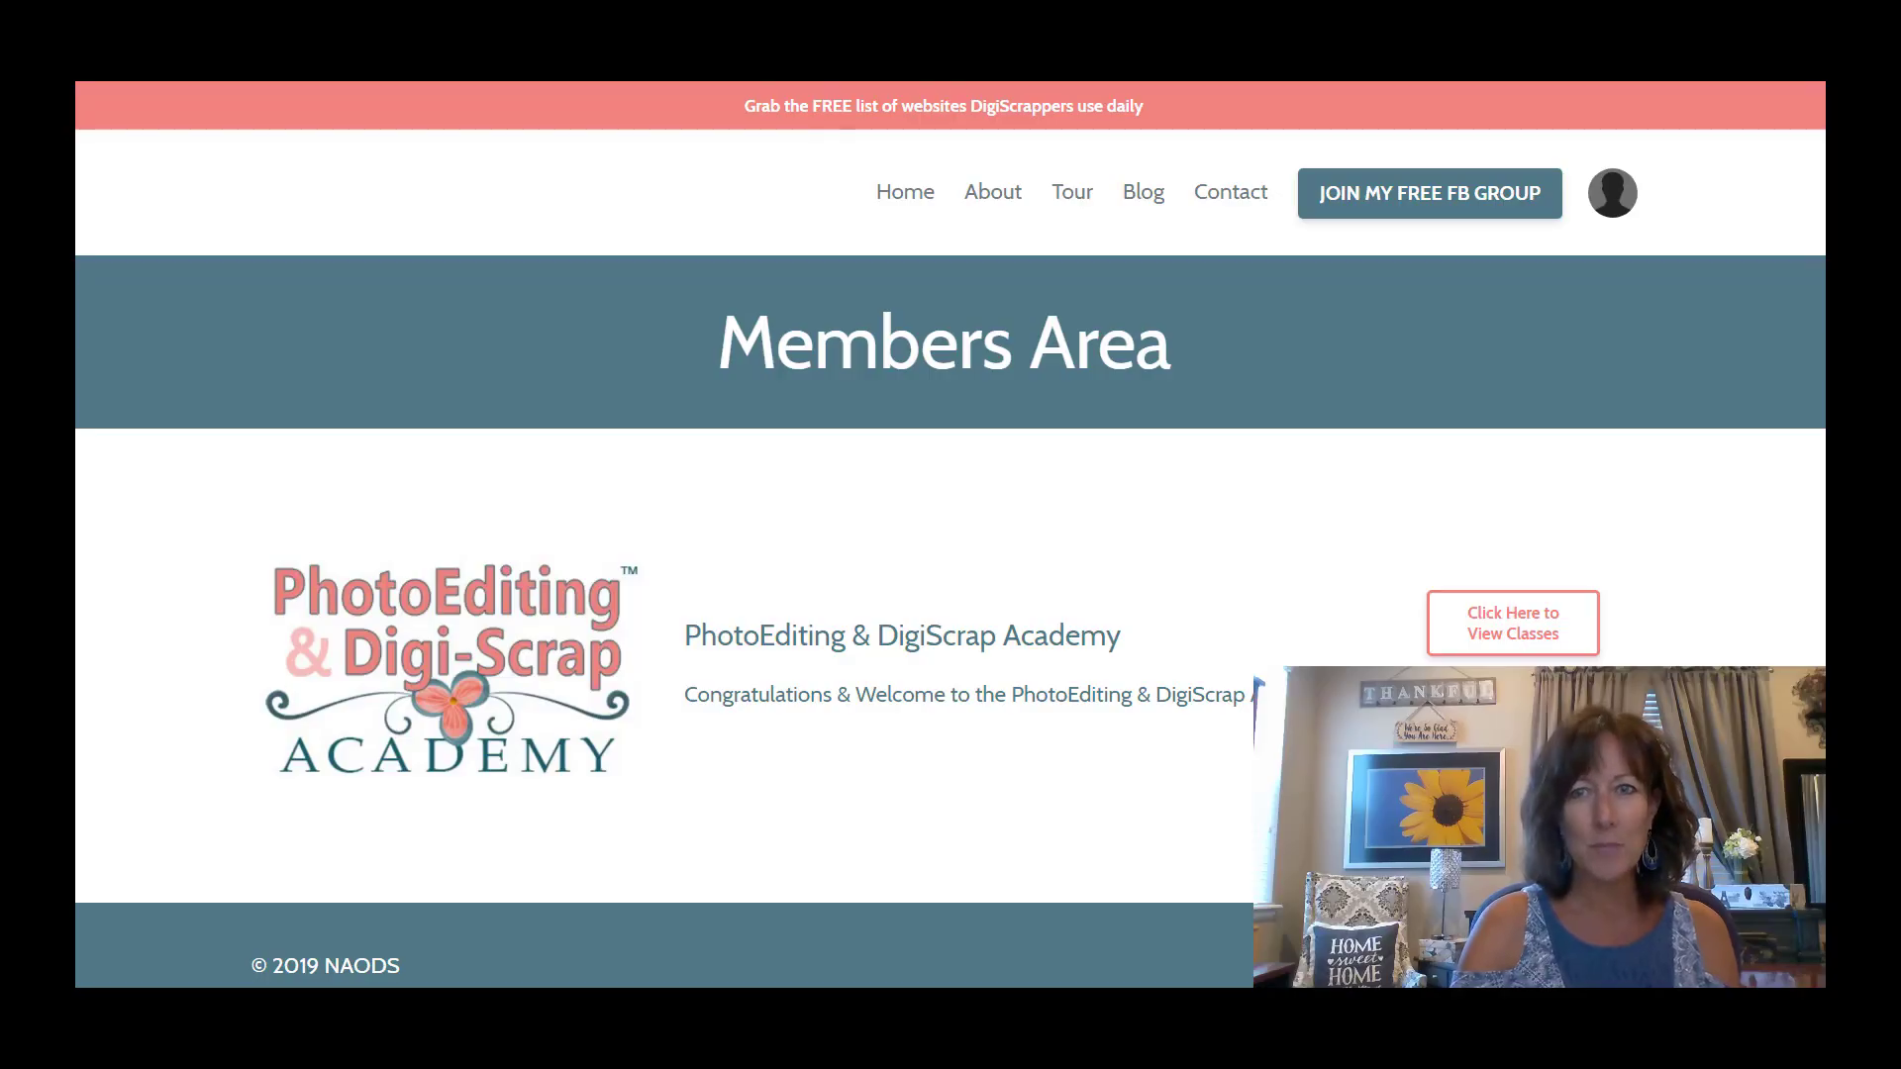
Open the PhotoEditing & DigiScrap Academy page and scroll to its class categories
left_click(618, 636)
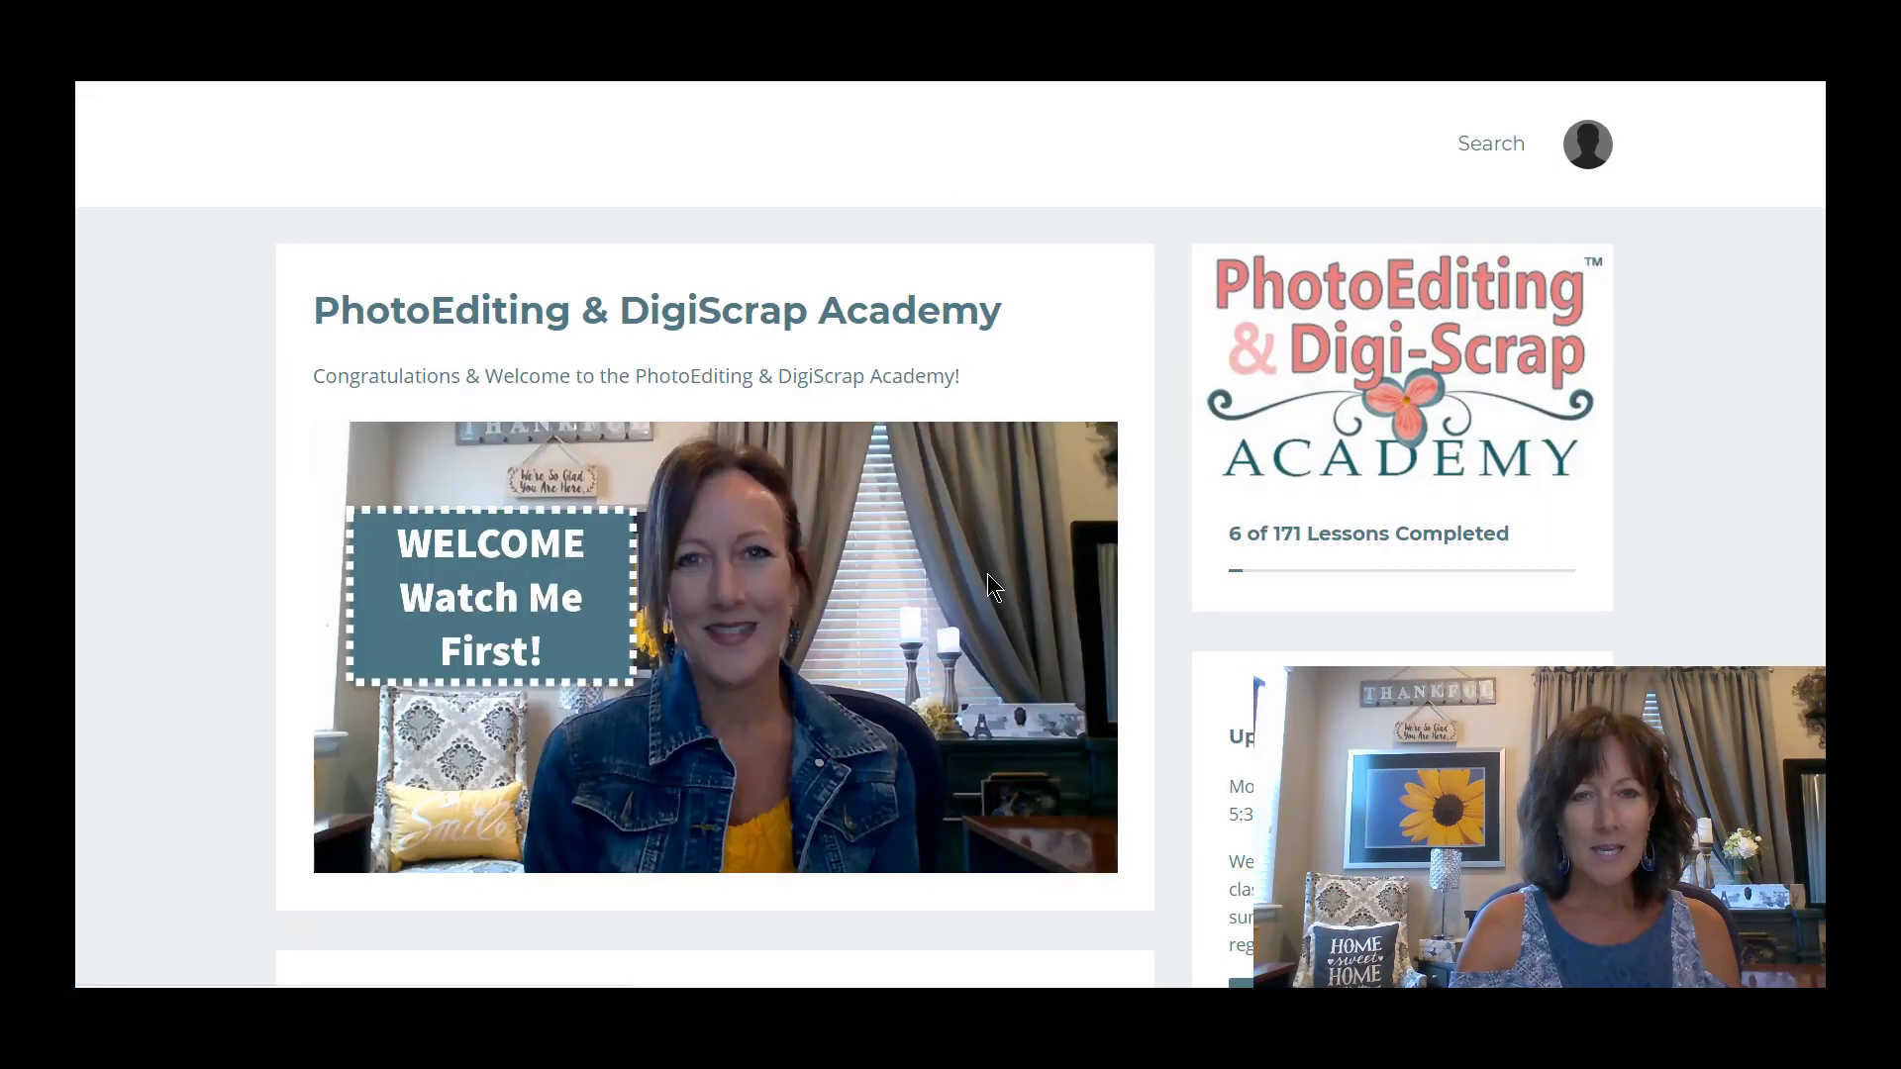
scroll(989, 574, "down", 1)
scroll(988, 574, "down", 10)
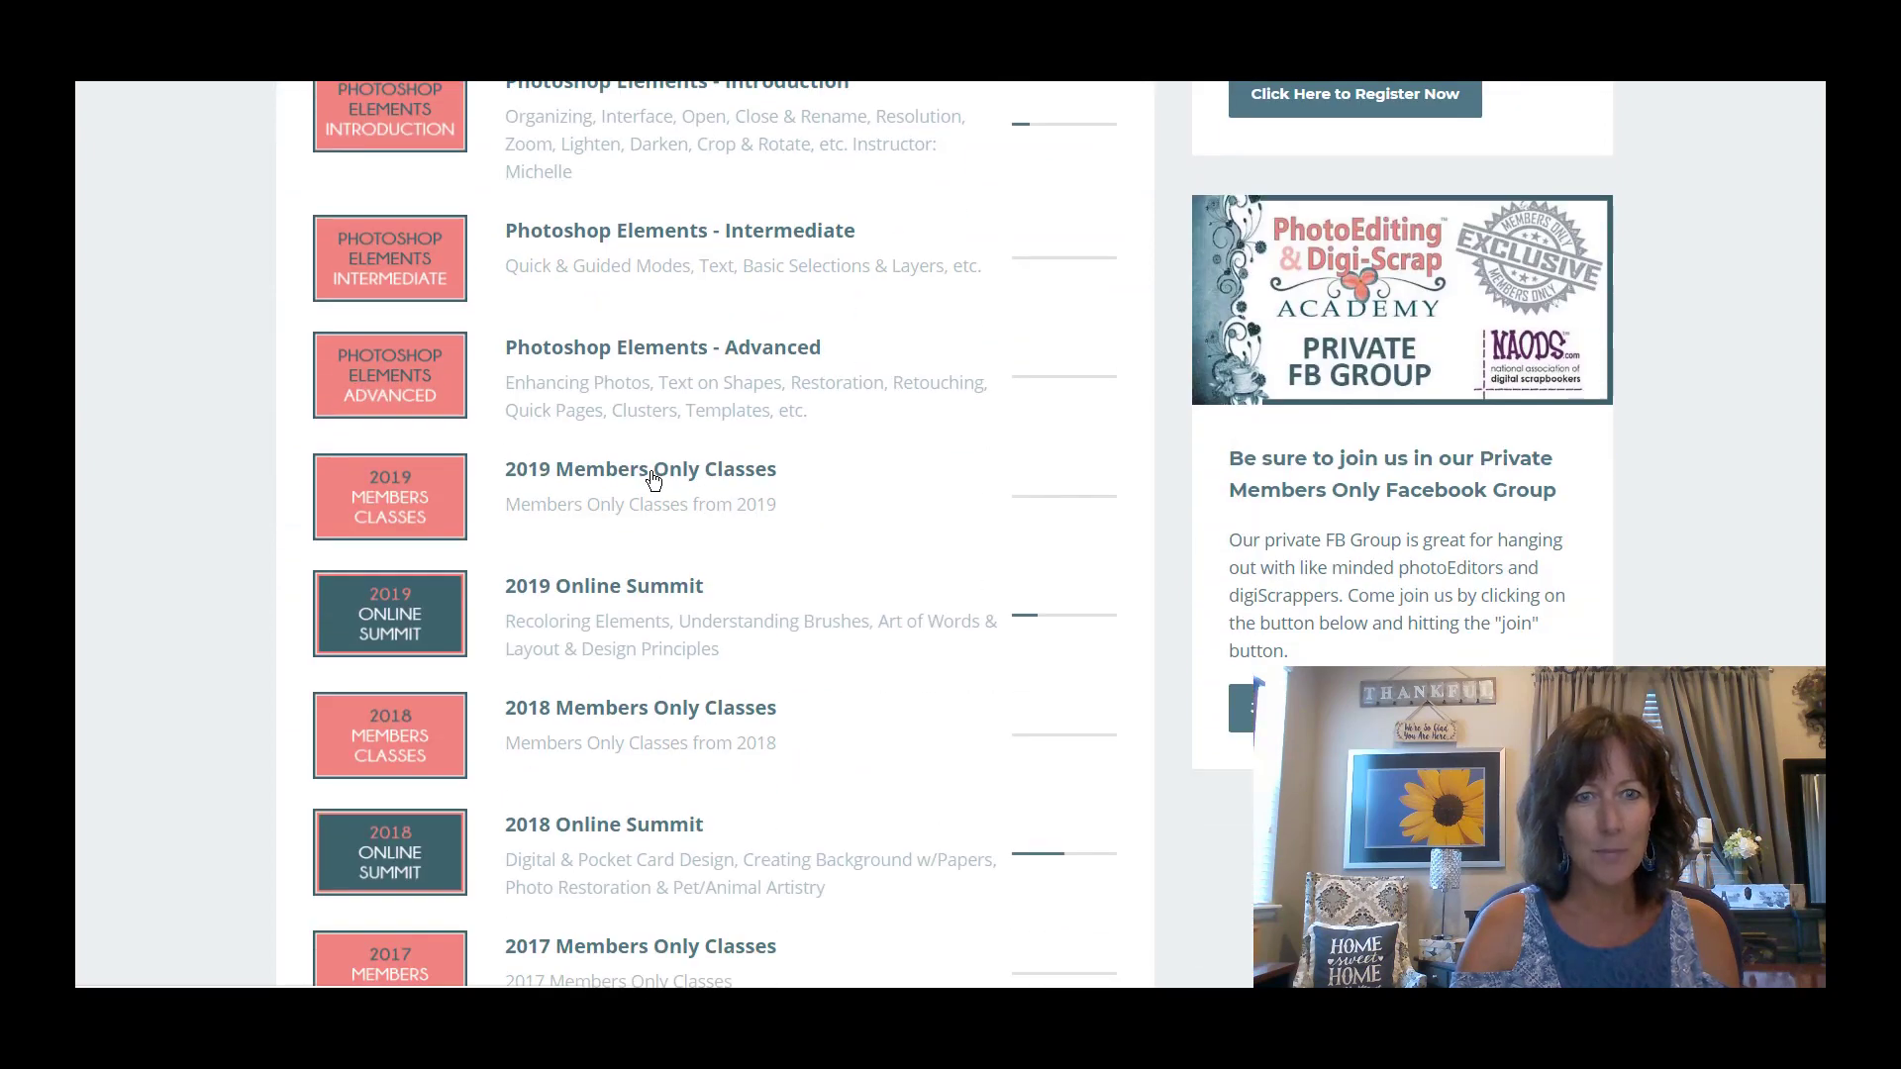
Open 2019 Members Only Classes, then the 'Using the Guided Mode to Create DigiScrap Layouts' lesson
left_click(661, 469)
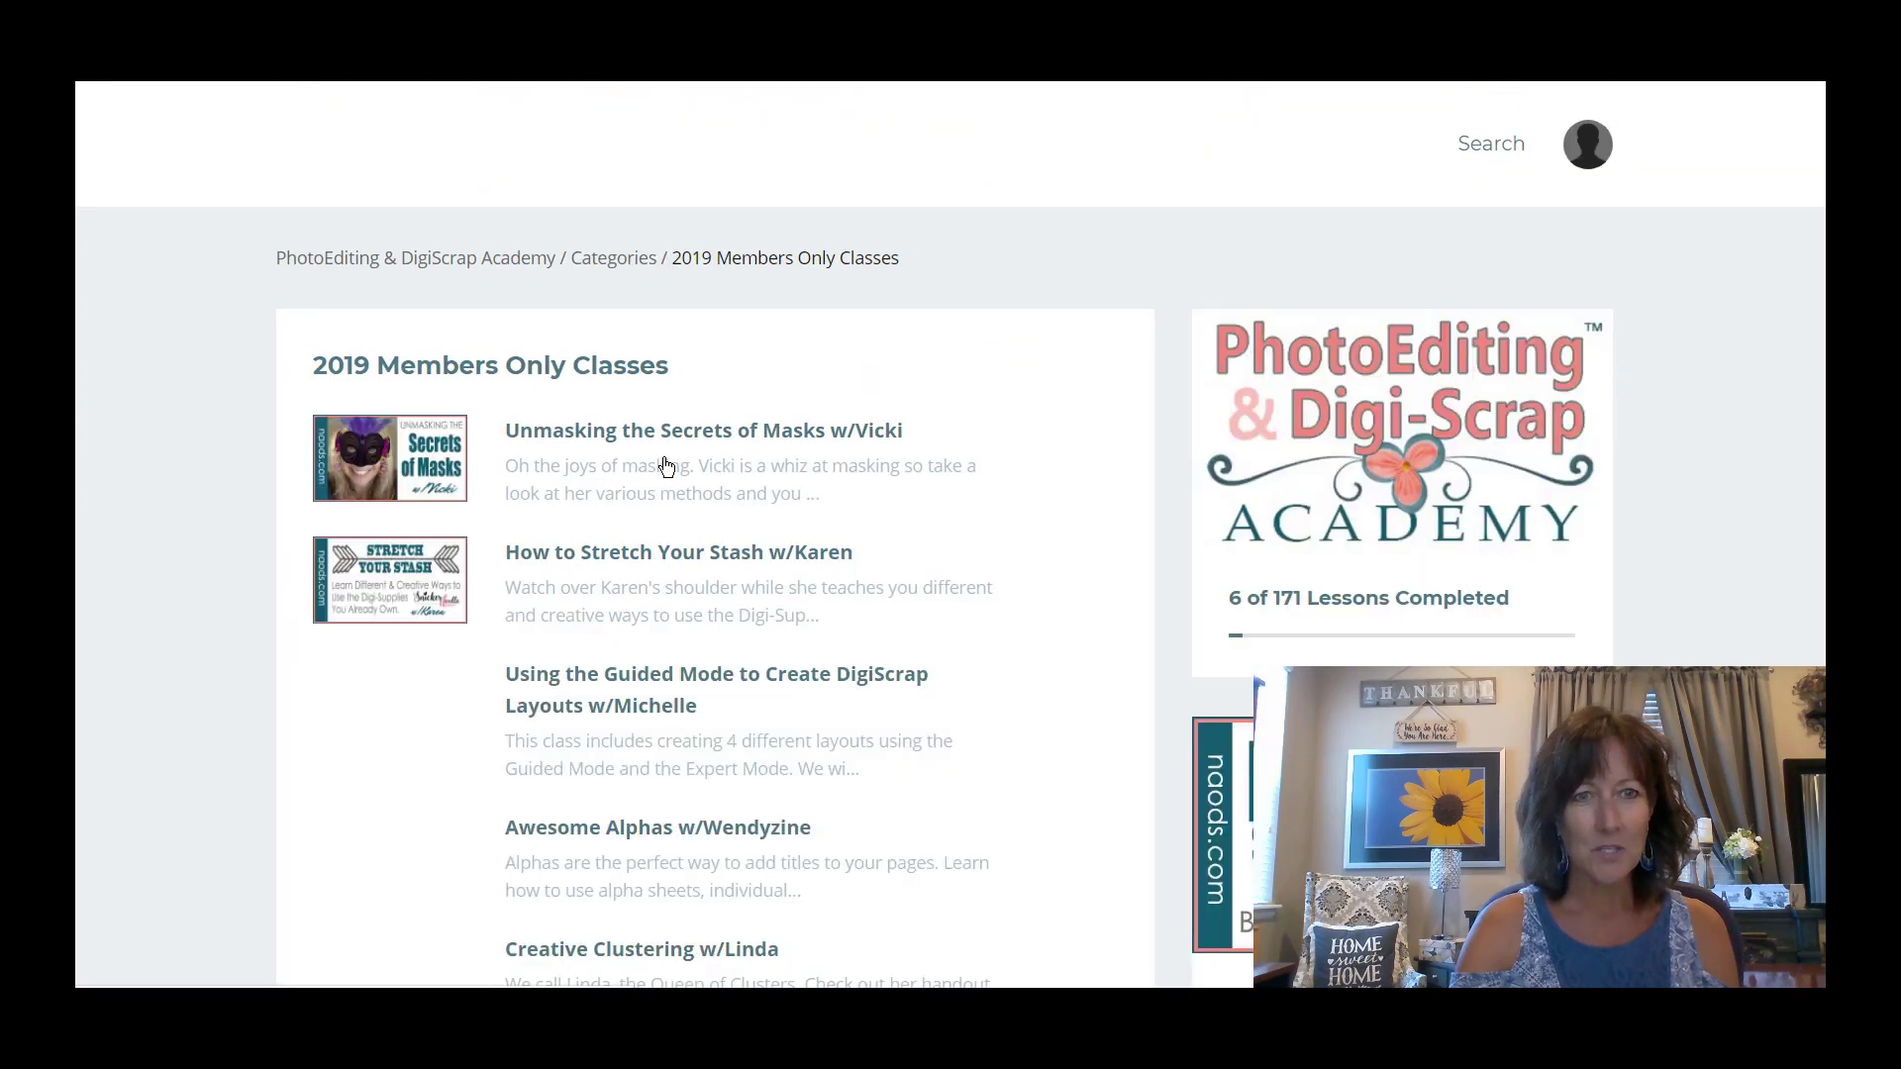
left_click(630, 687)
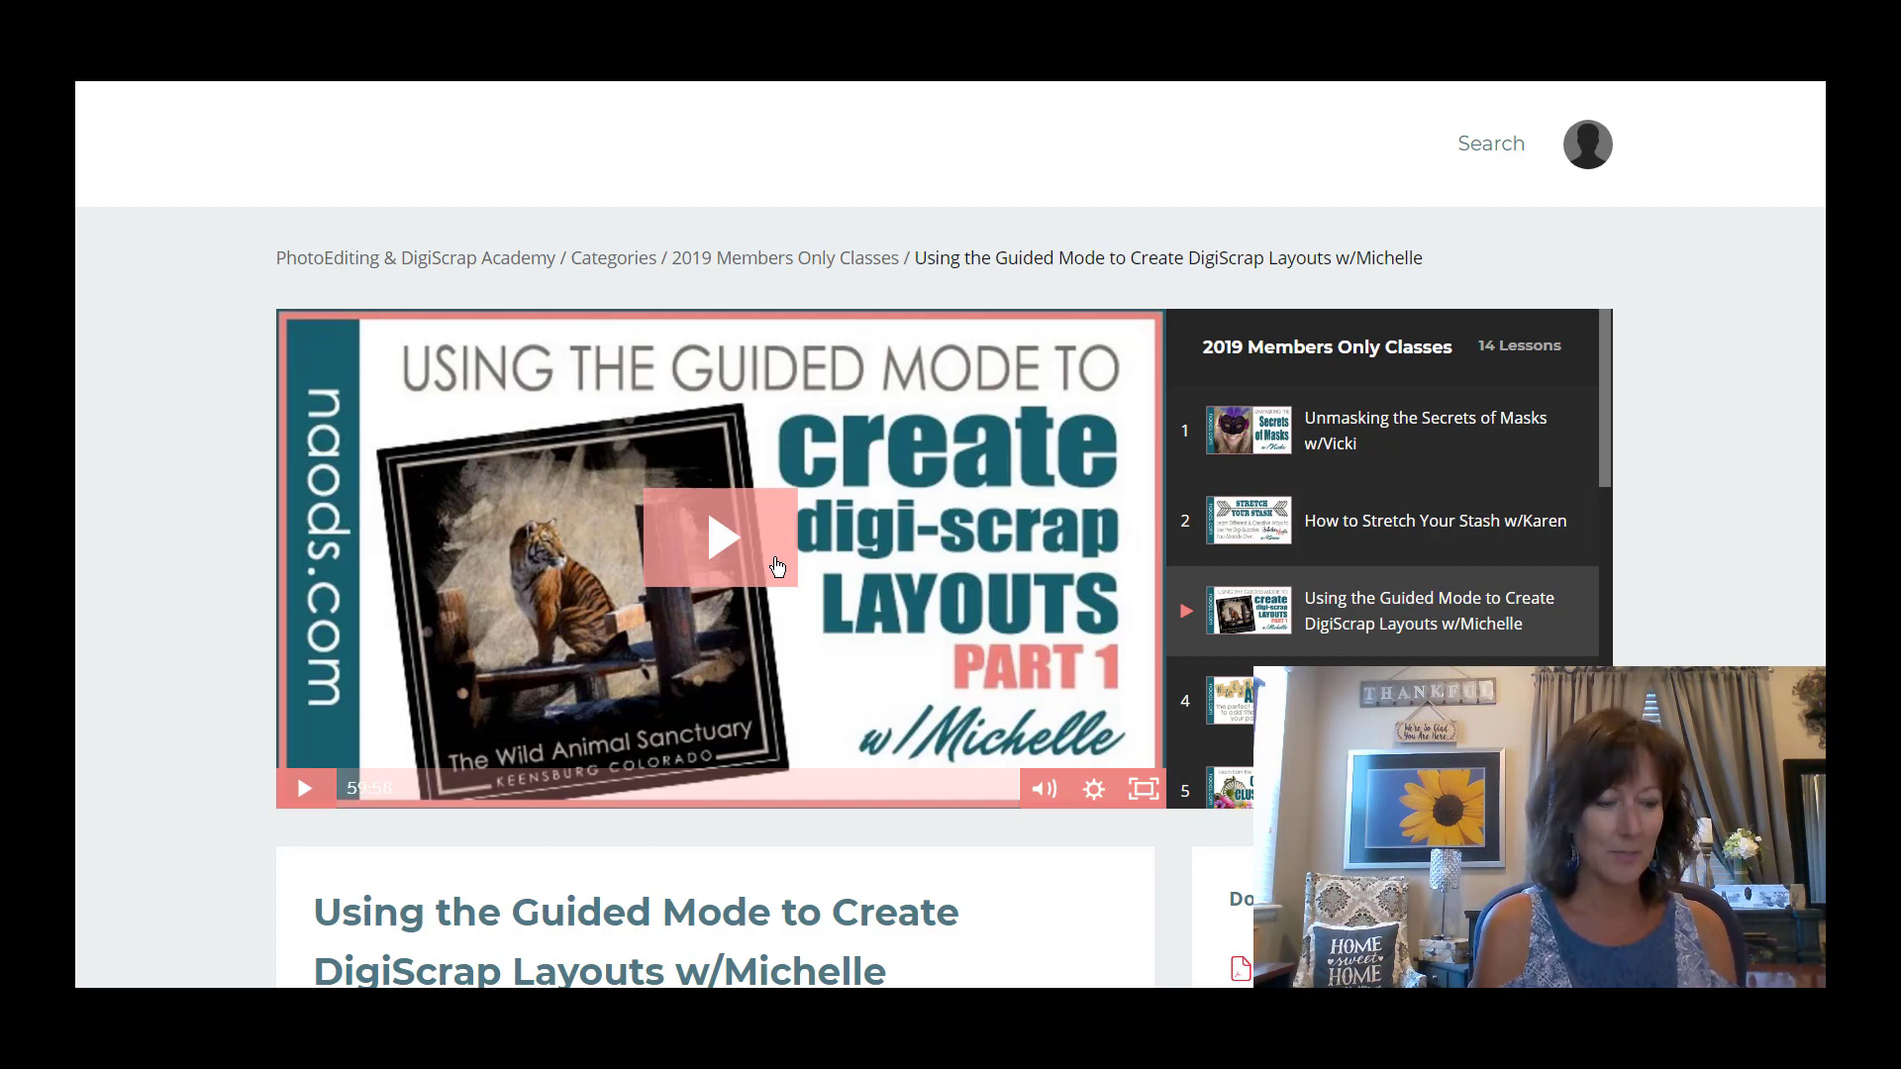
Go to the naods.com home page and scroll down to the Weekly Free Training sign-up form
key("ctrl+l")
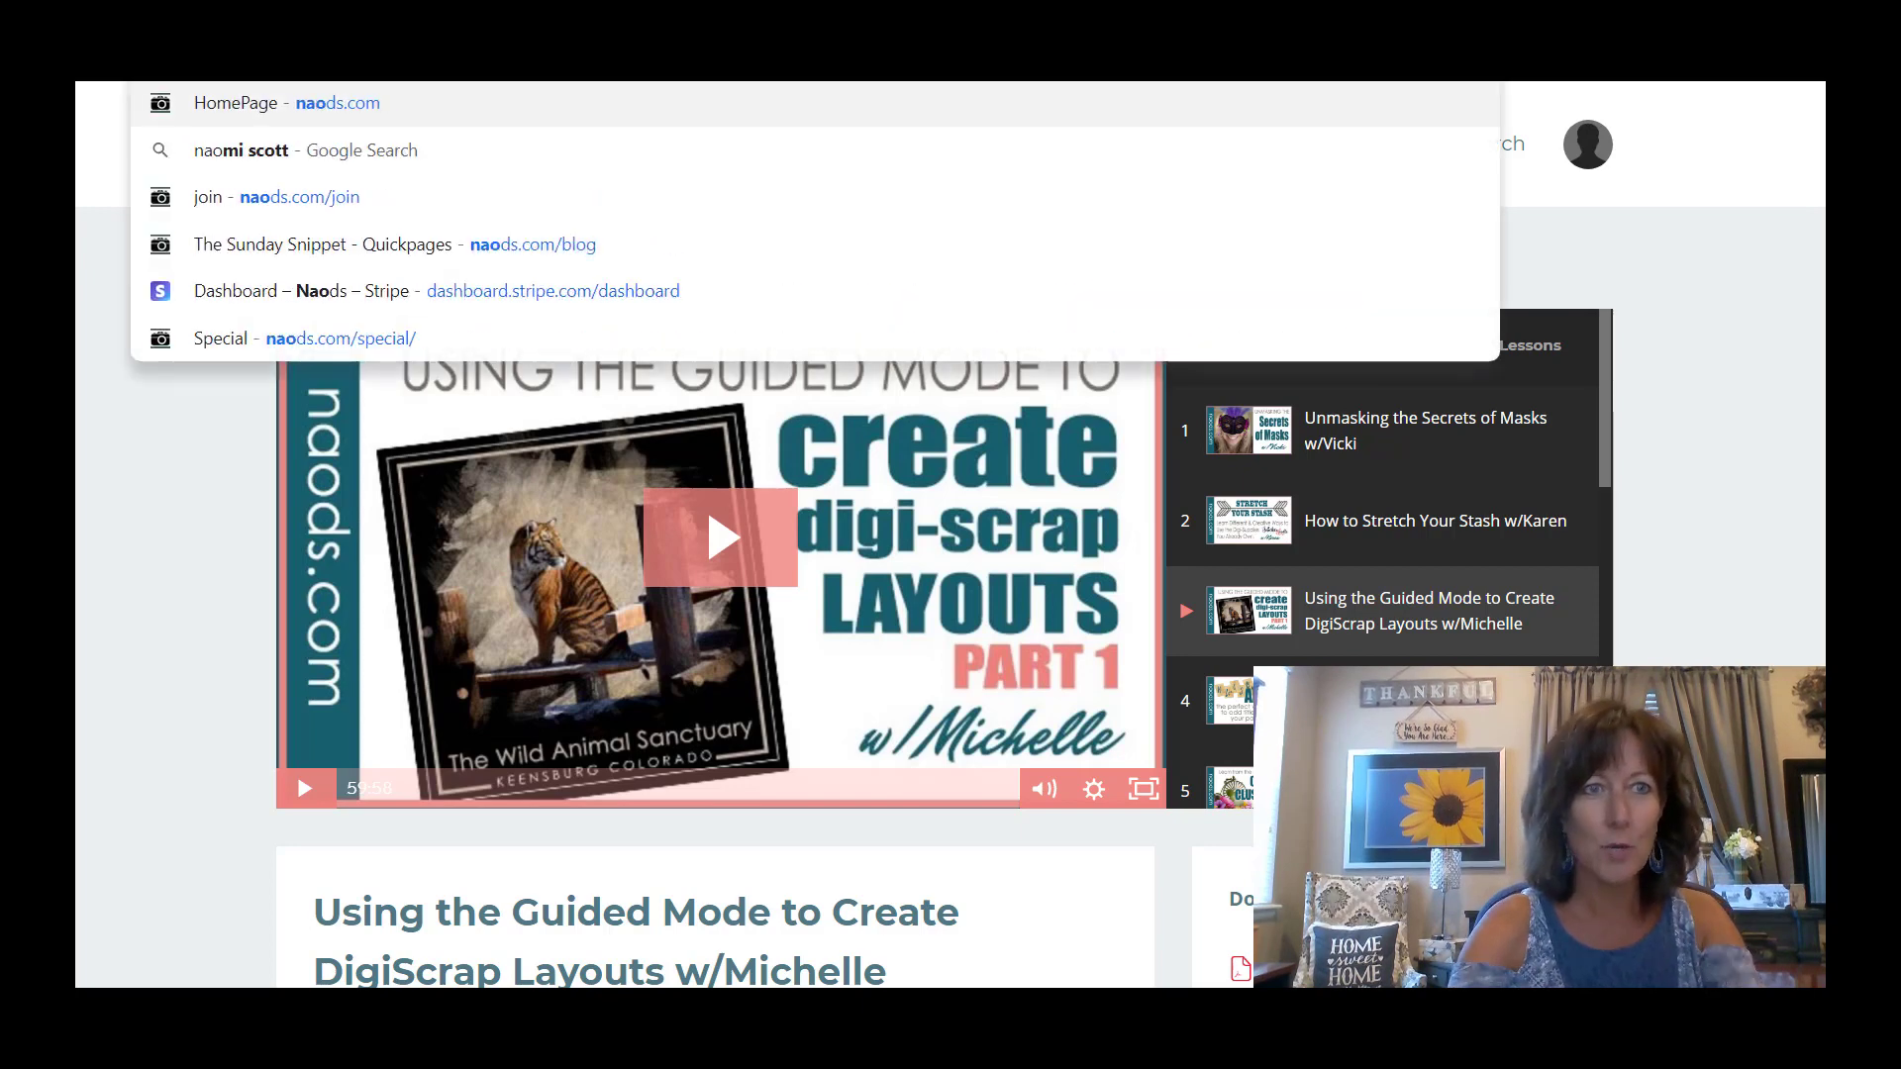
key("Escape")
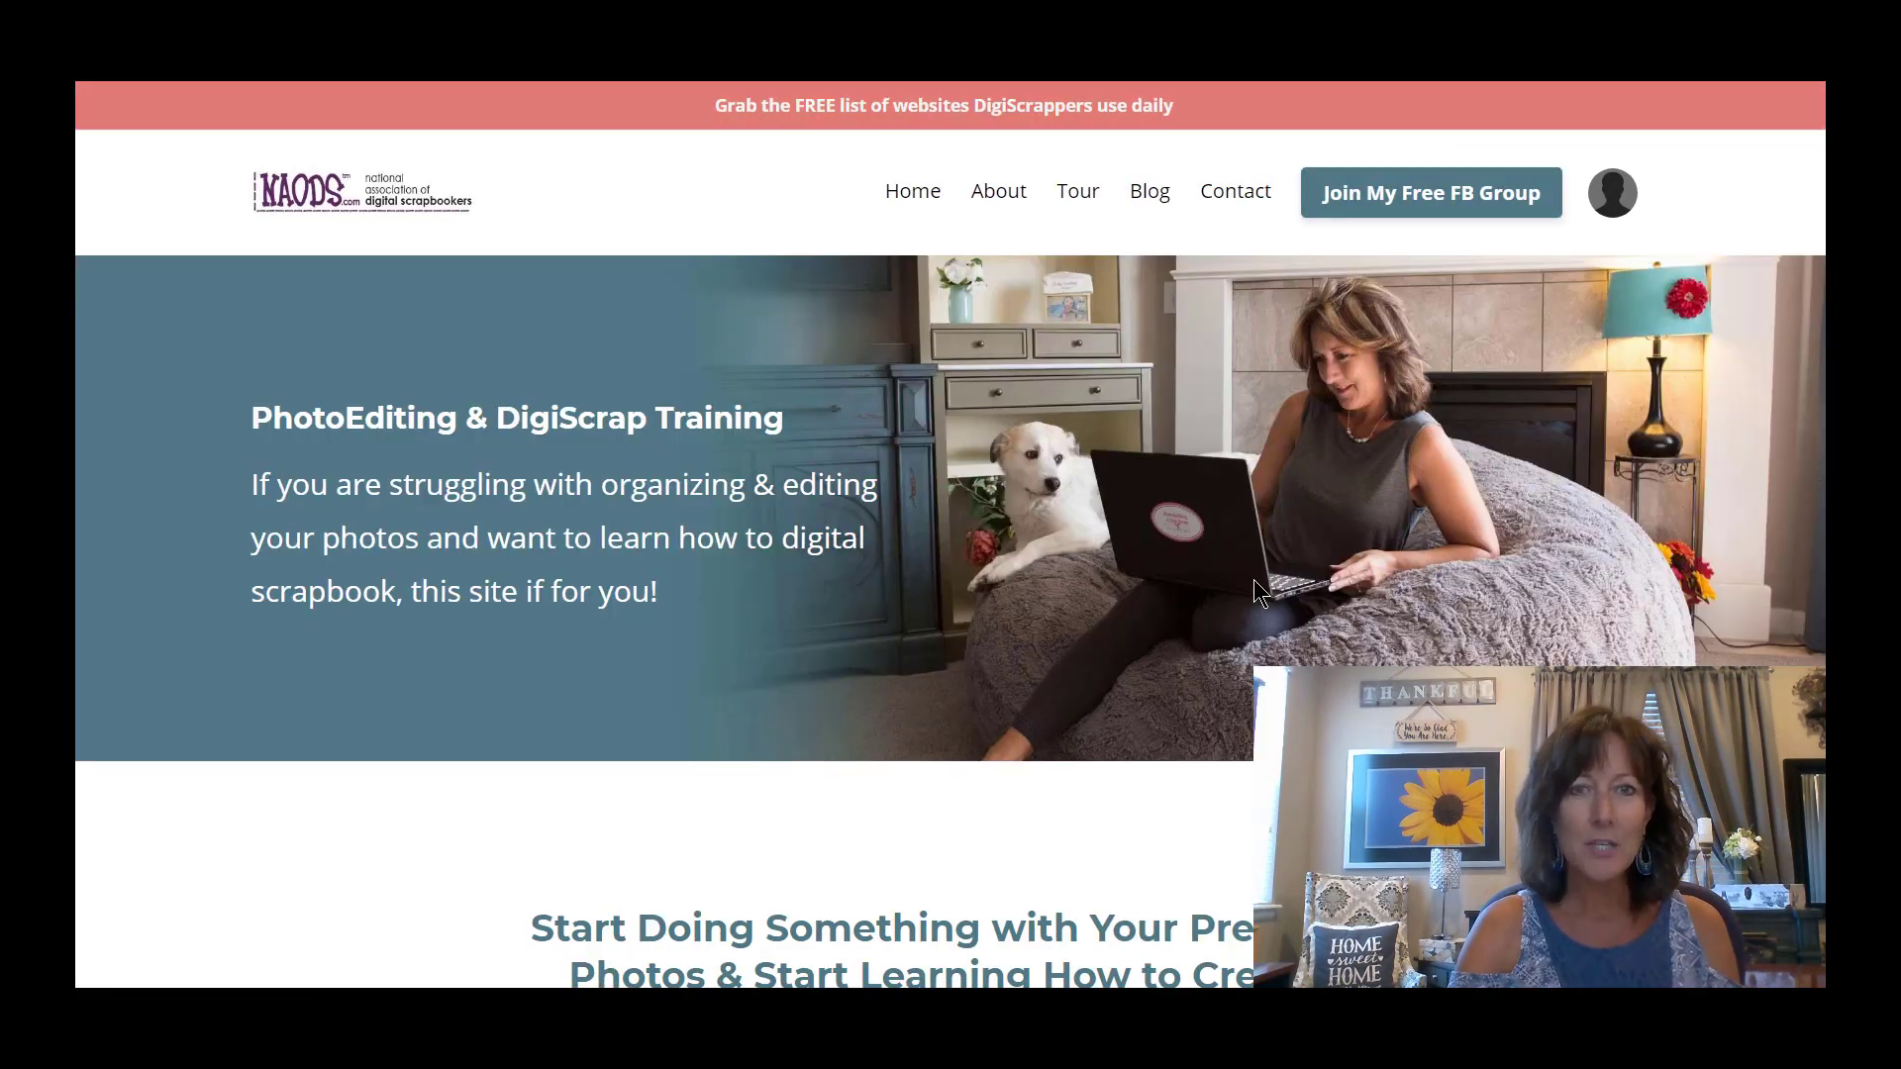
scroll(1263, 599, "down", 9)
scroll(1262, 600, "down", 20)
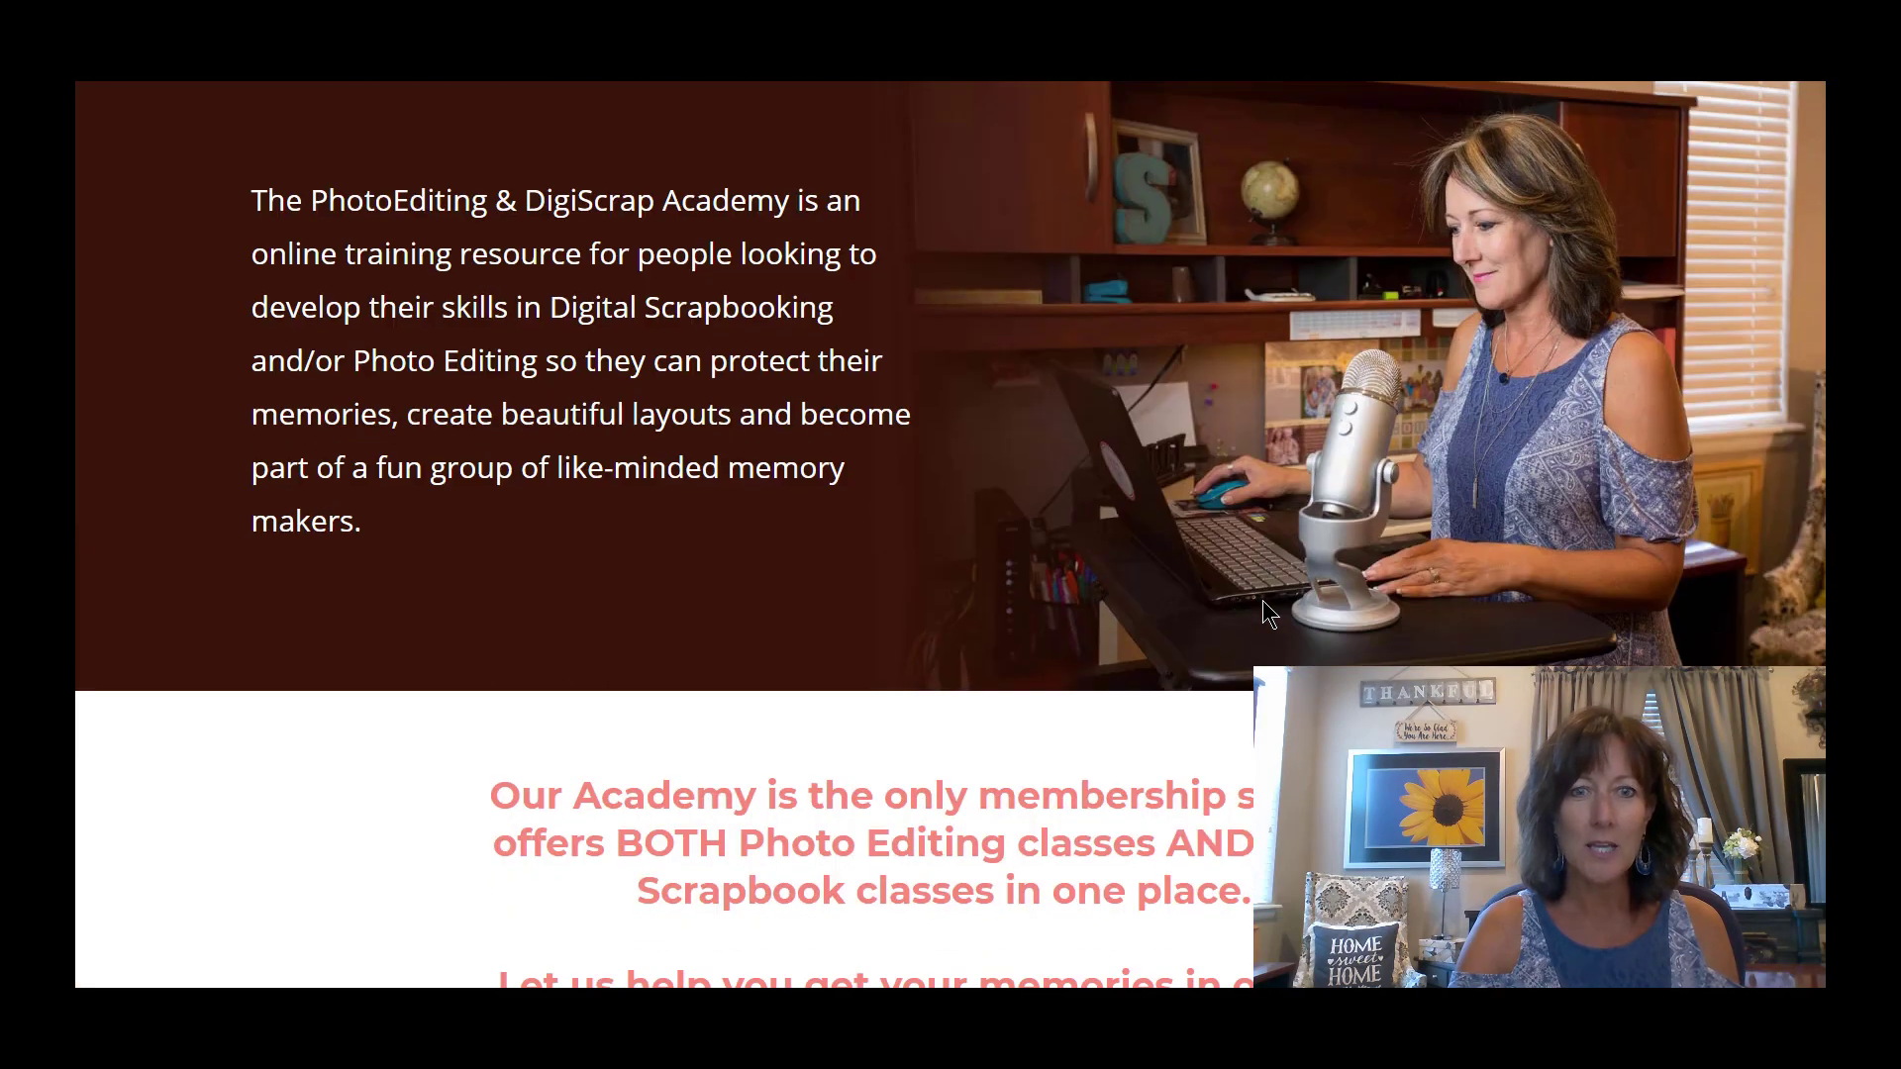
scroll(1263, 600, "down", 20)
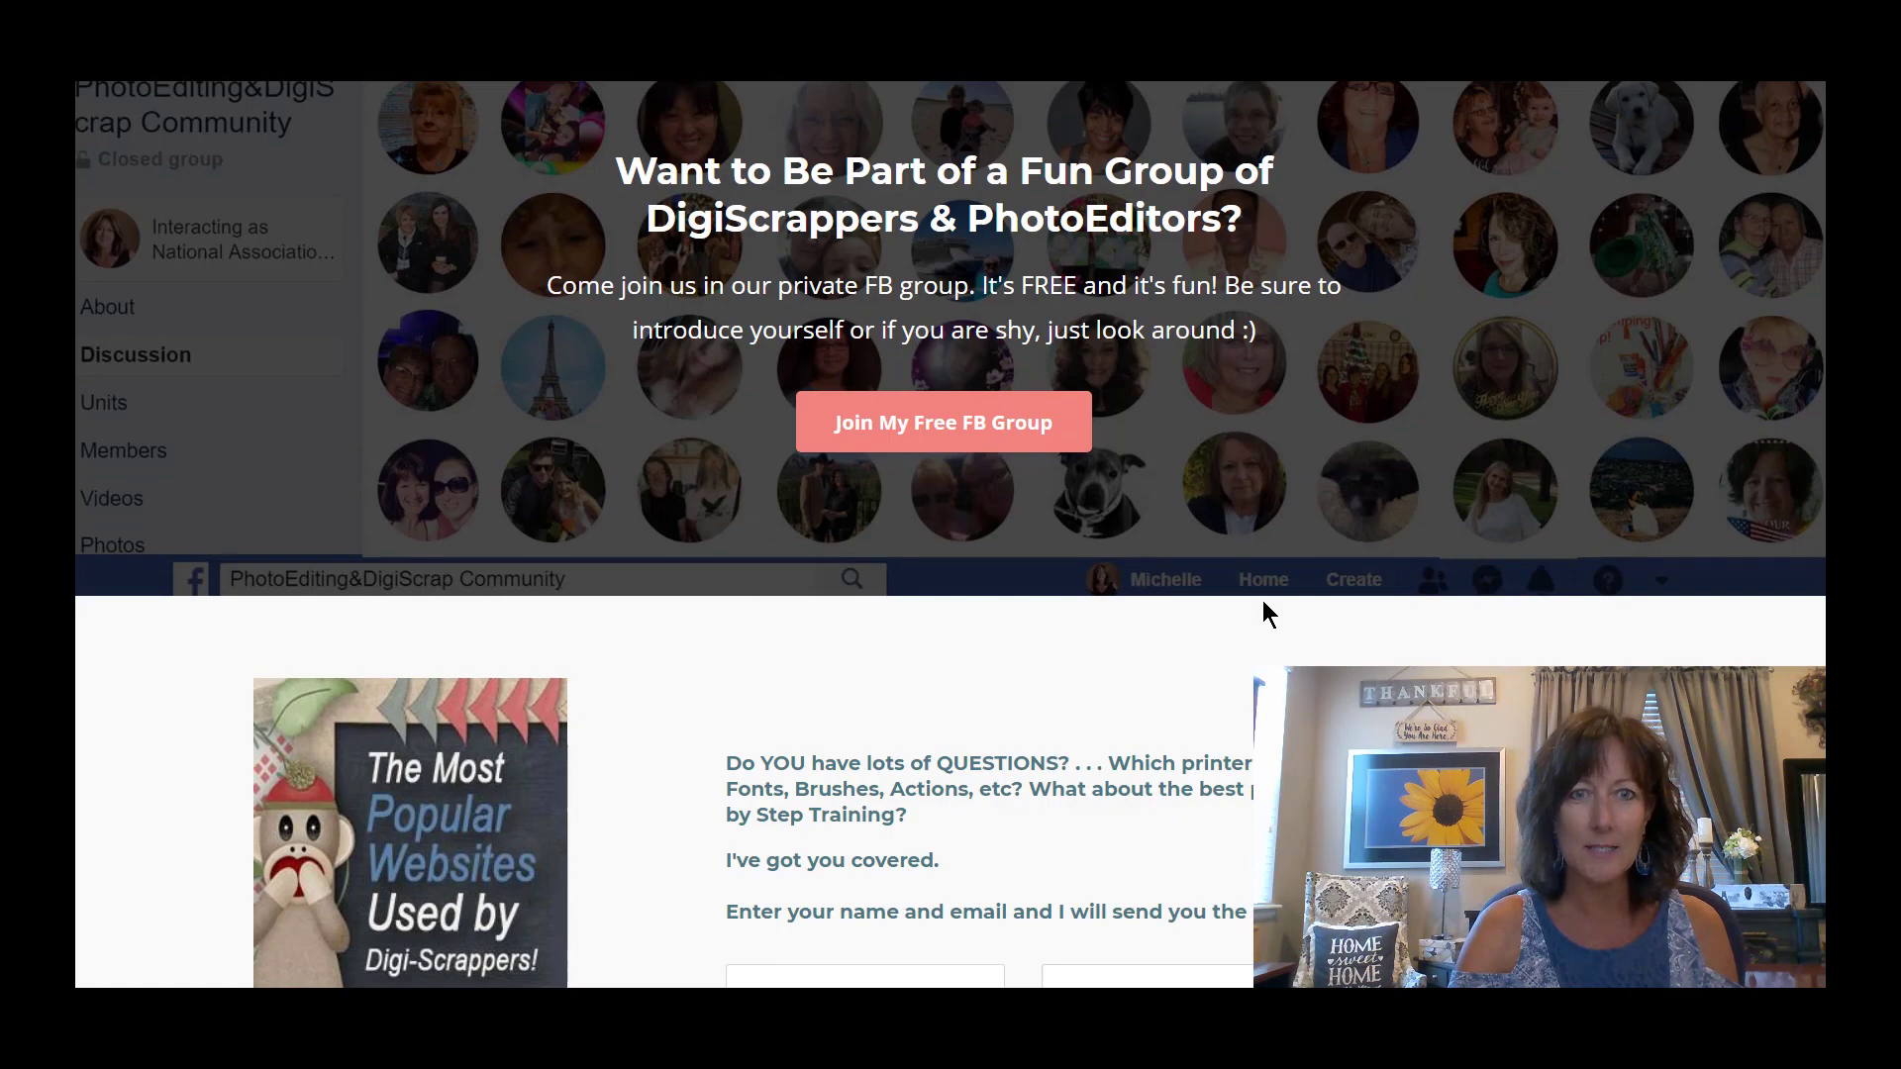
scroll(1263, 600, "down", 5)
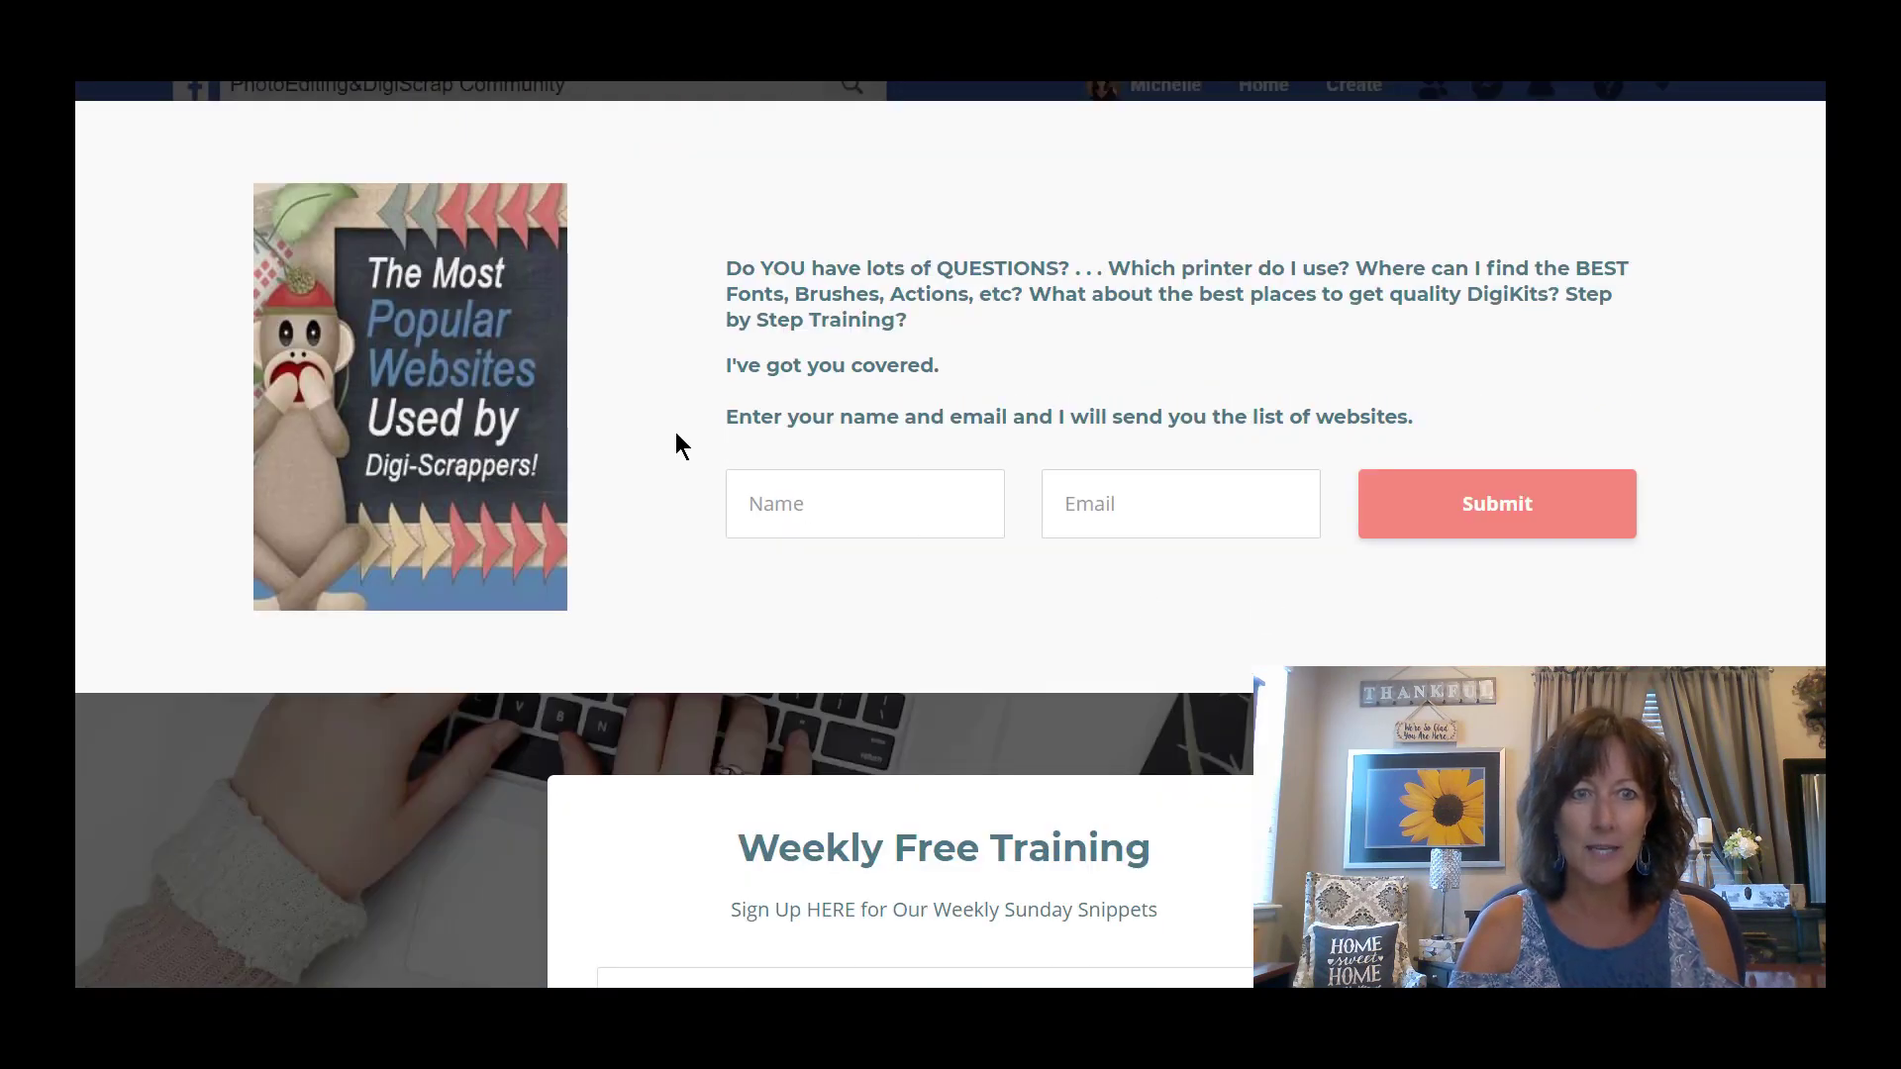
scroll(586, 416, "down", 3)
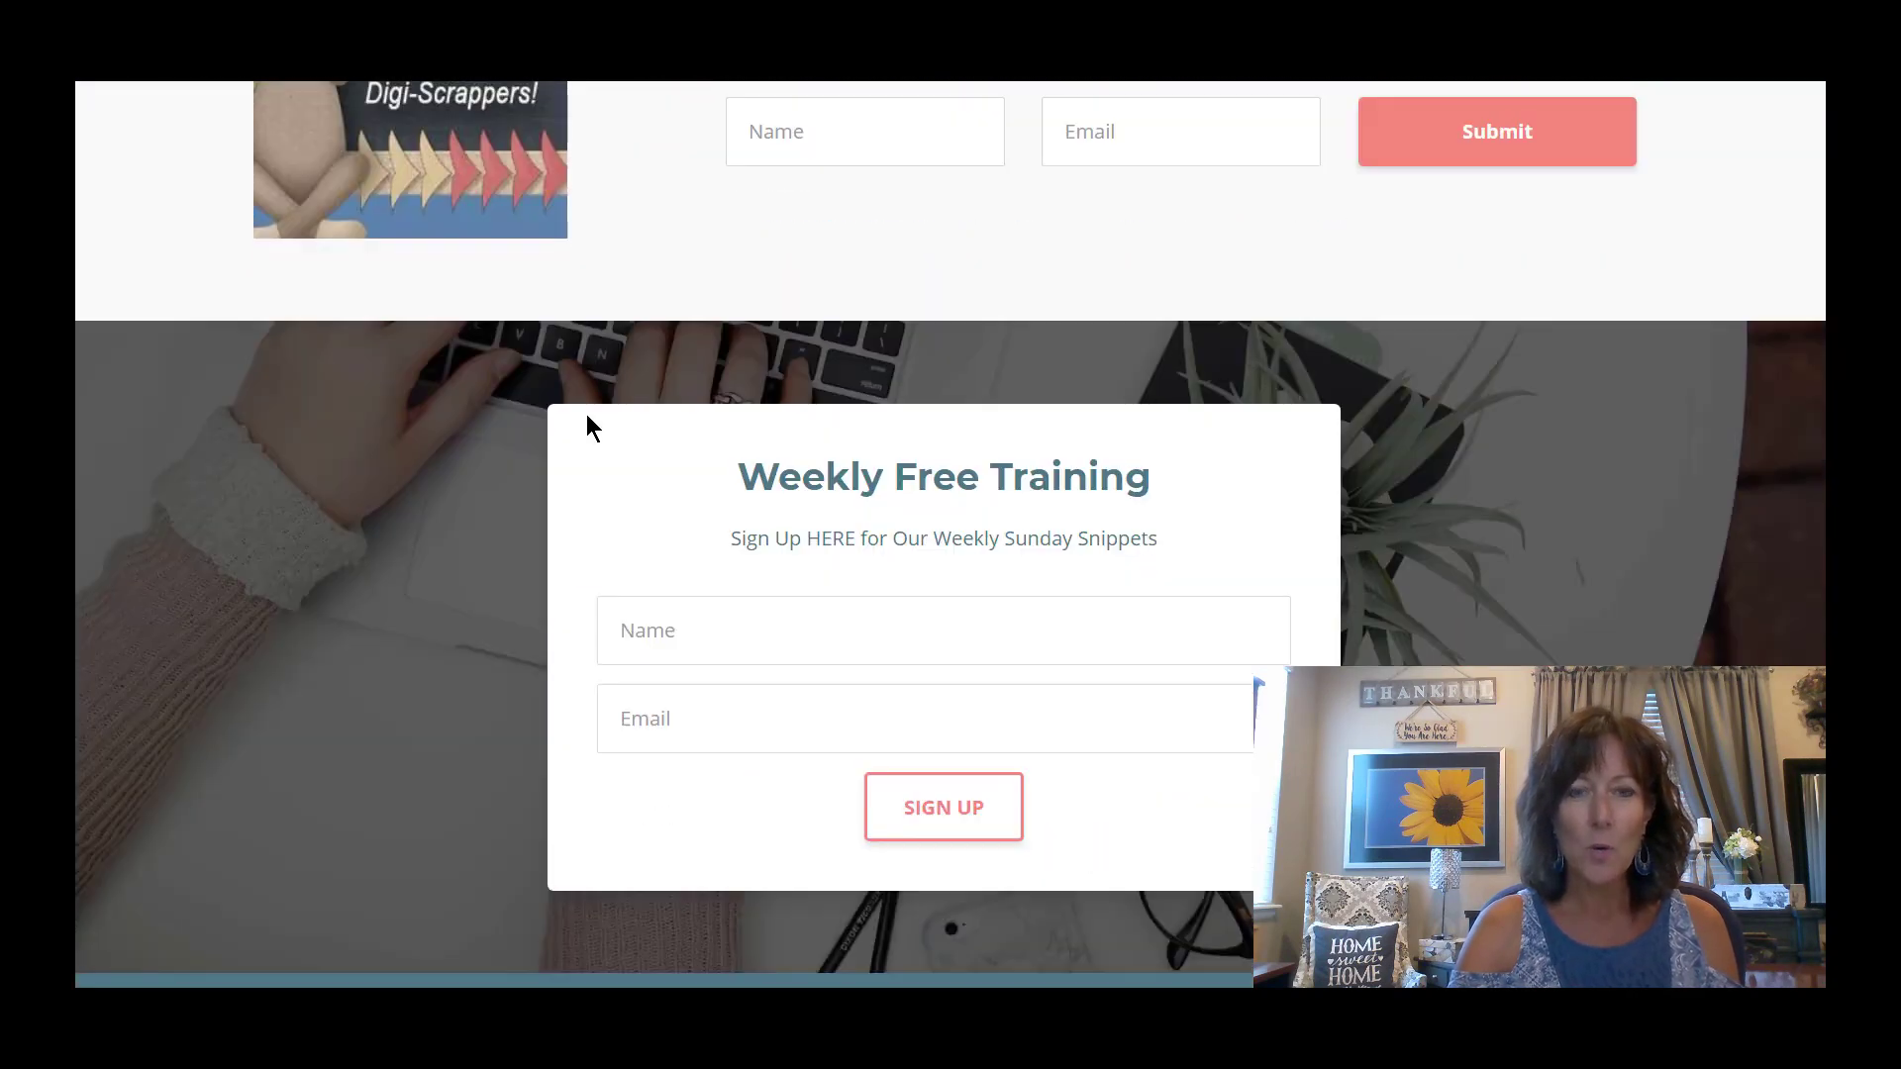